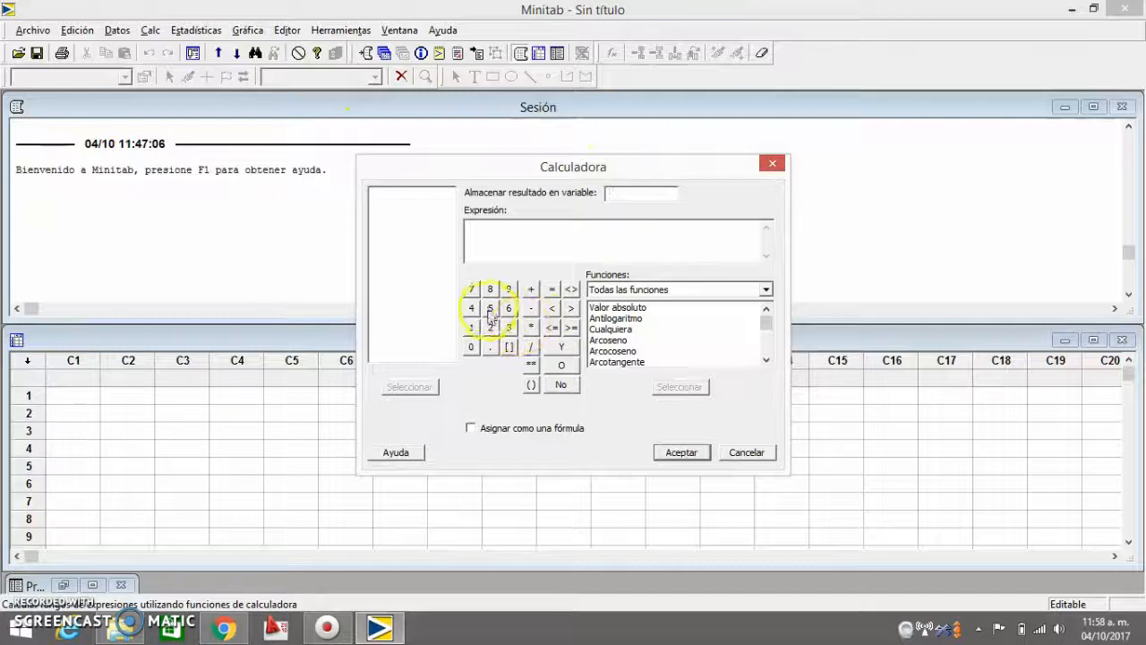
Enter 86 as the calculator's expression and highlight the Arcoseno function
{"action": "left_click", "coordinate": [489, 288]}
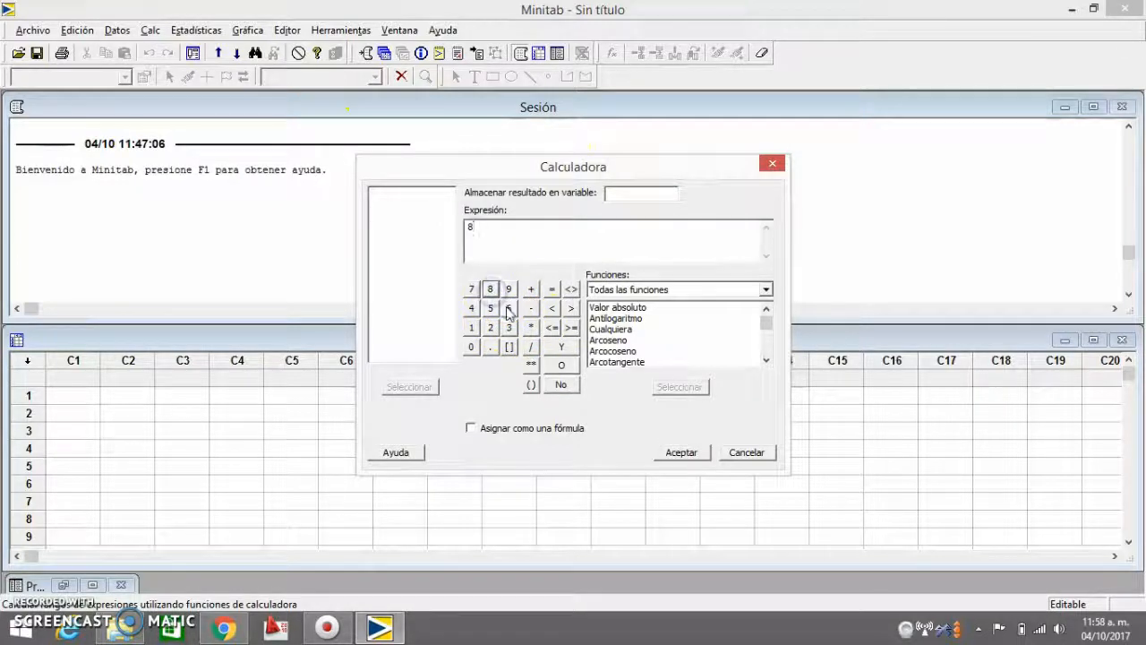
{"action": "left_click", "coordinate": [508, 308]}
{"action": "left_click", "coordinate": [708, 340]}
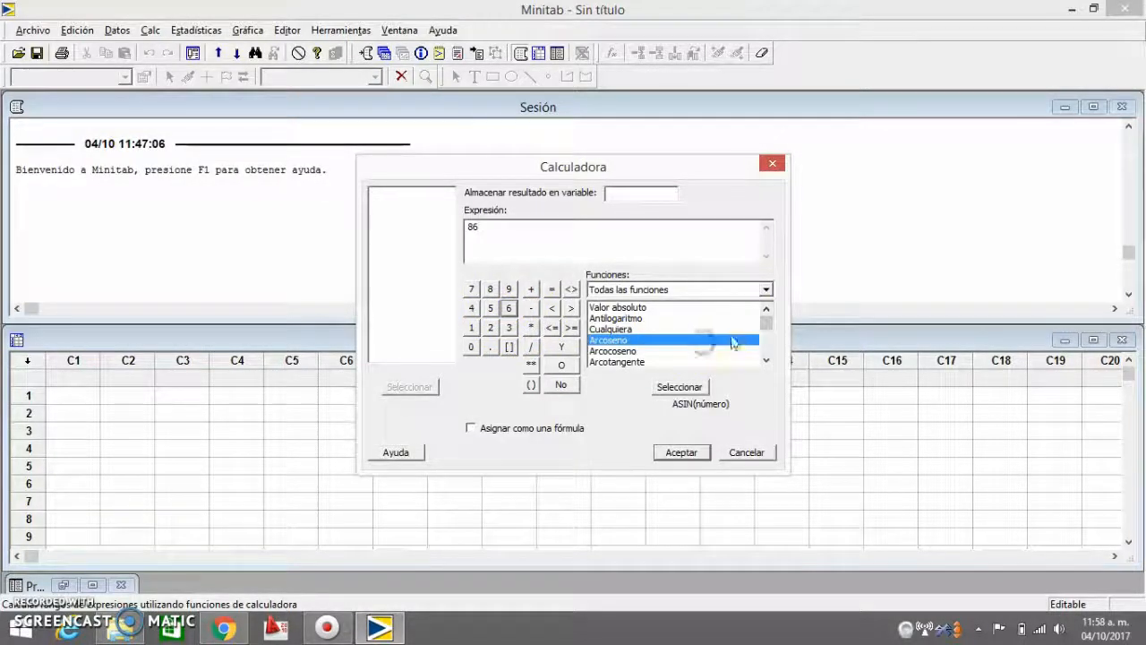
Examine the calculator's available functions and the categories that group them
{"action": "left_click", "coordinate": [766, 359]}
{"action": "left_click", "coordinate": [766, 359]}
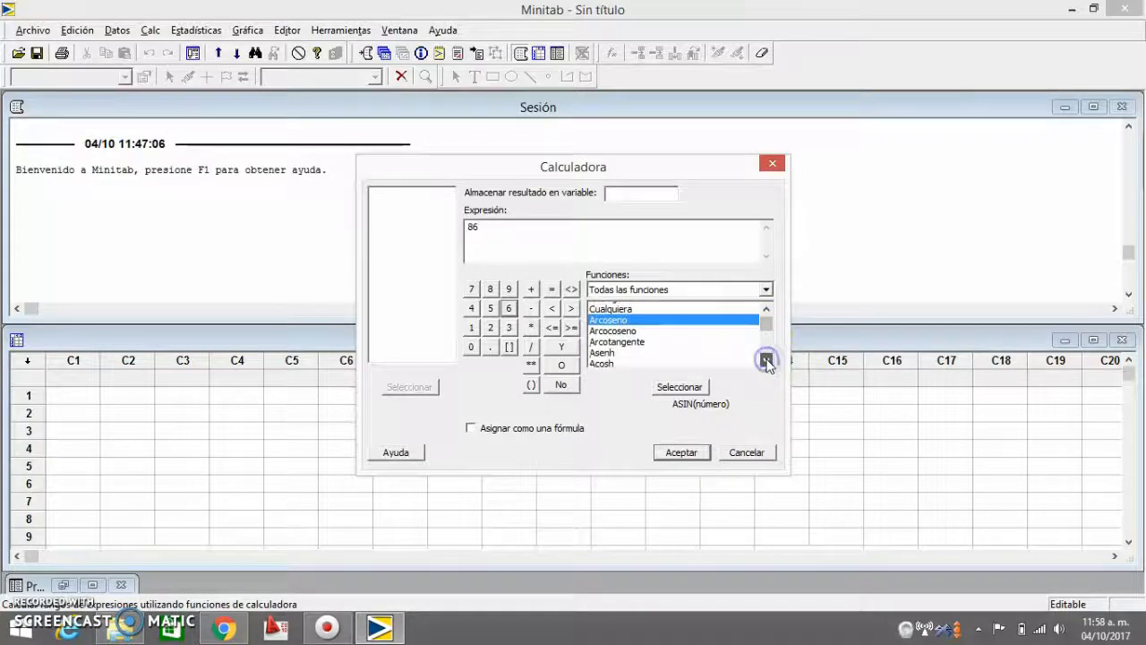
{"action": "left_click", "coordinate": [766, 359]}
{"action": "left_click", "coordinate": [766, 359]}
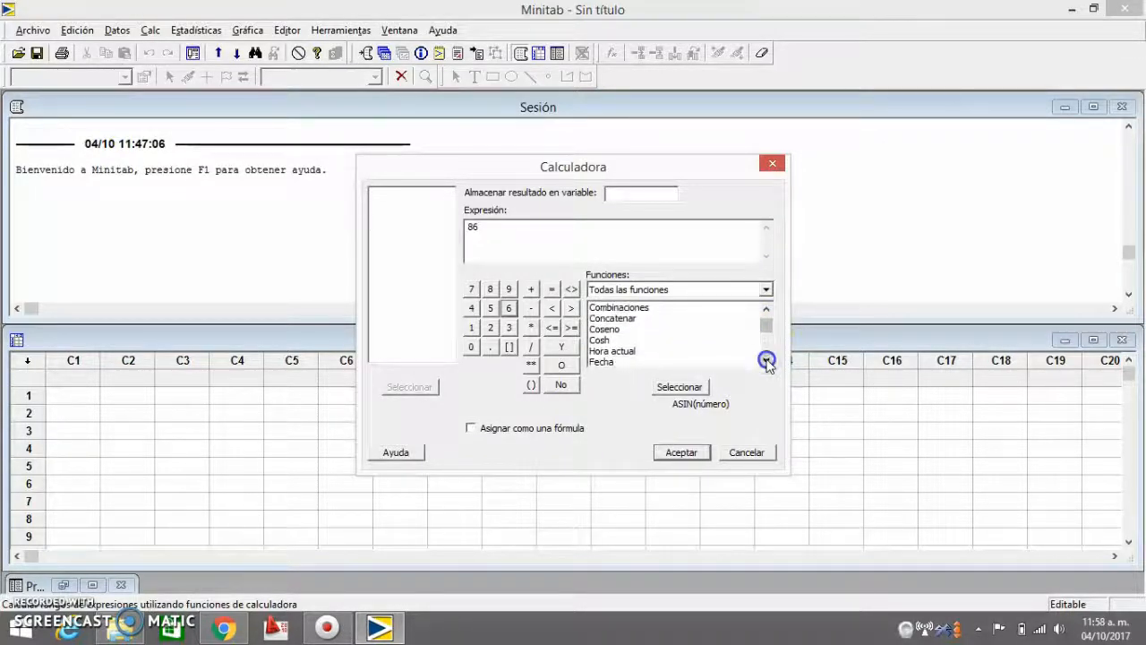
{"action": "left_click", "coordinate": [767, 359]}
{"action": "left_click", "coordinate": [766, 359]}
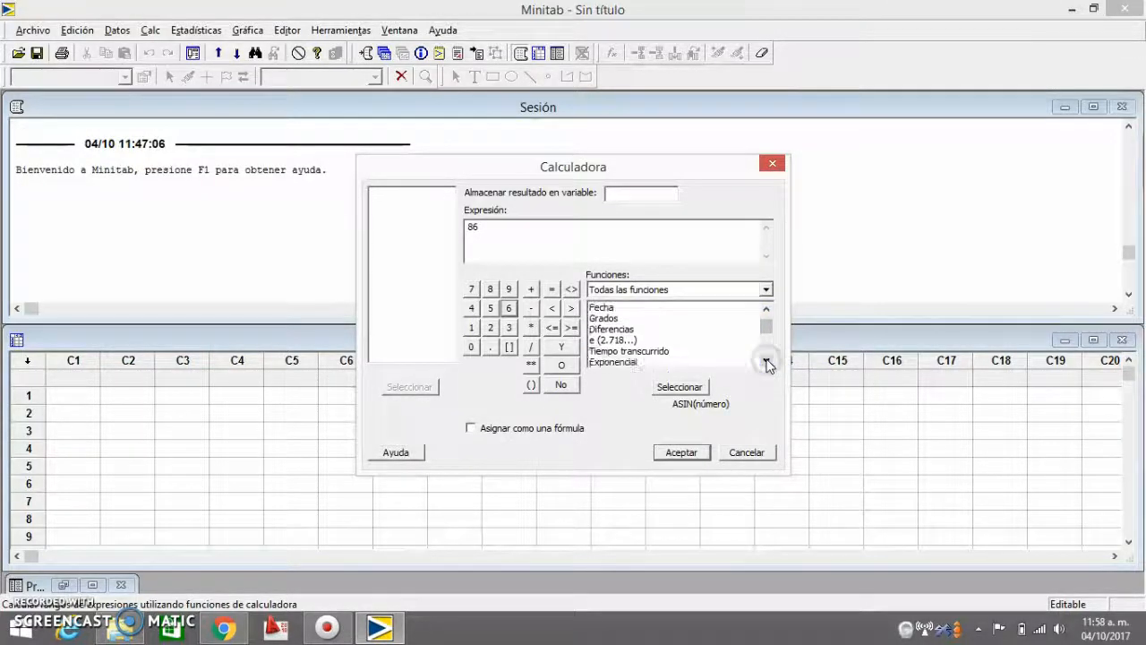
{"action": "left_click", "coordinate": [766, 359]}
{"action": "left_click", "coordinate": [766, 359]}
{"action": "left_click", "coordinate": [766, 359]}
{"action": "left_click", "coordinate": [767, 359]}
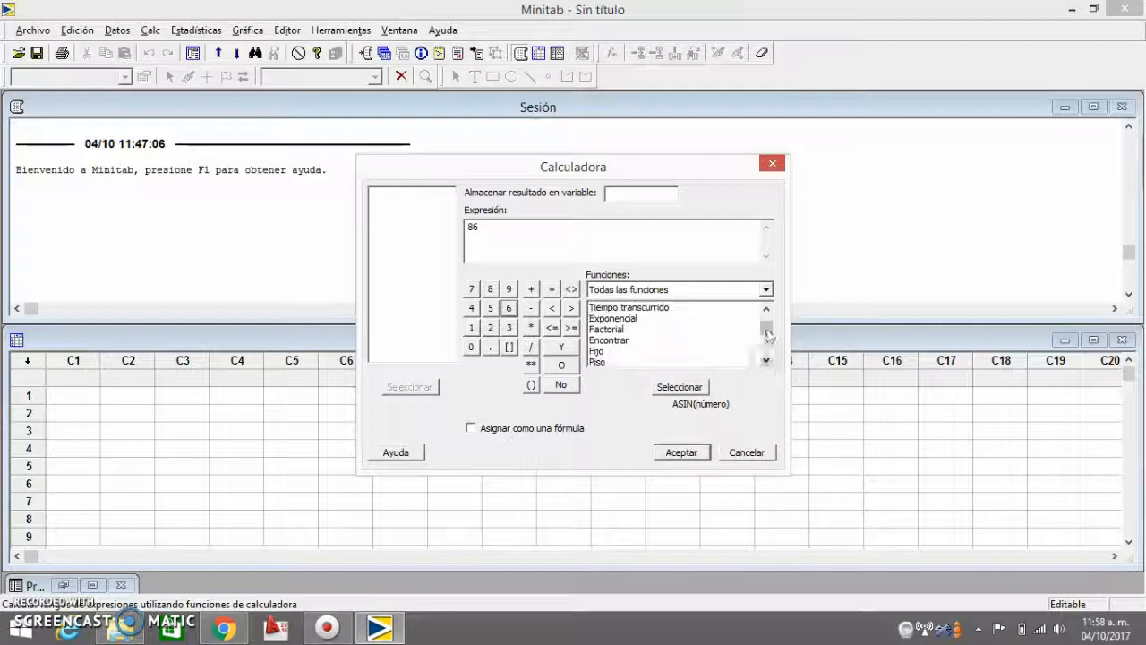
{"action": "left_click", "coordinate": [765, 289]}
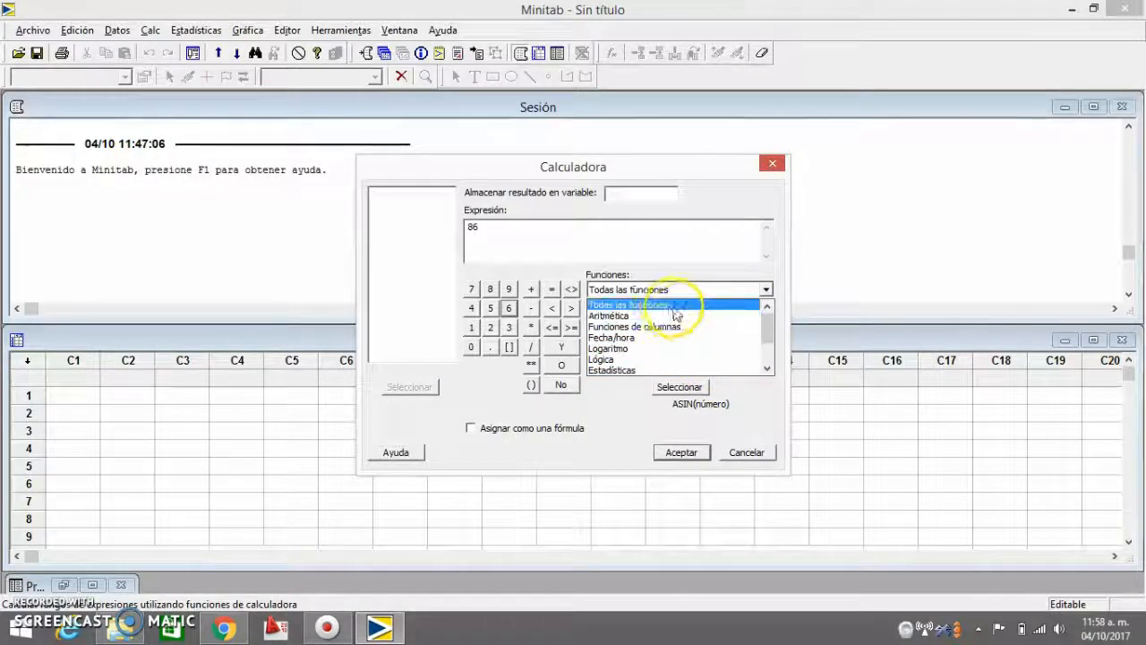
{"action": "left_click", "coordinate": [608, 399]}
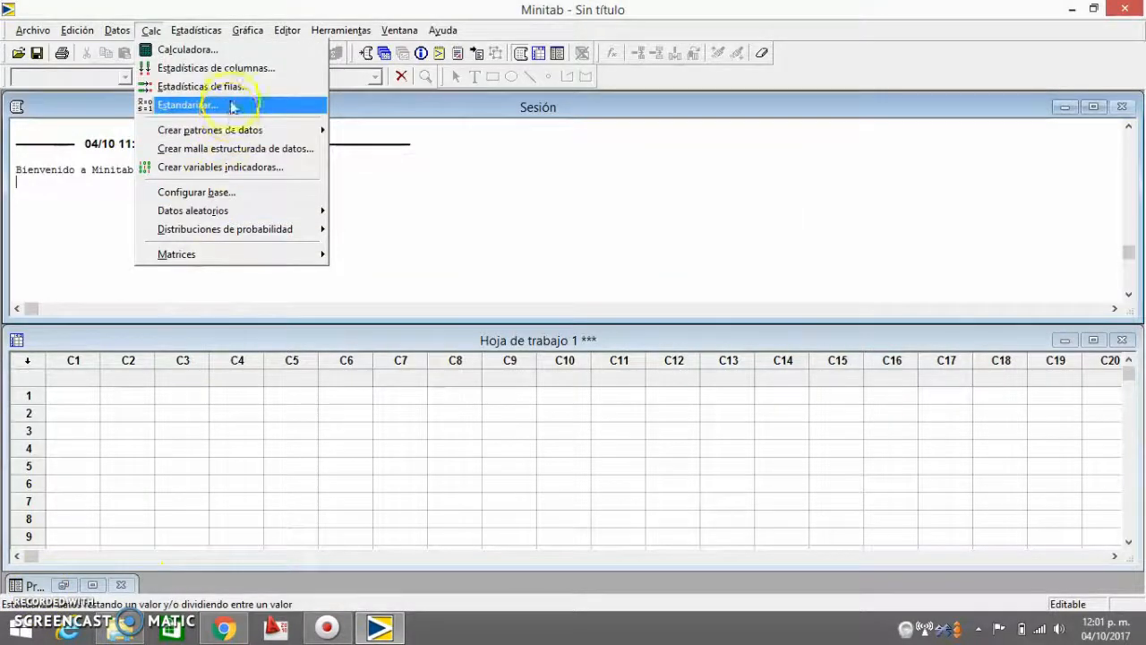
Review the statistics offered for columns and for rows in their respective dialogs
{"action": "left_click", "coordinate": [240, 70]}
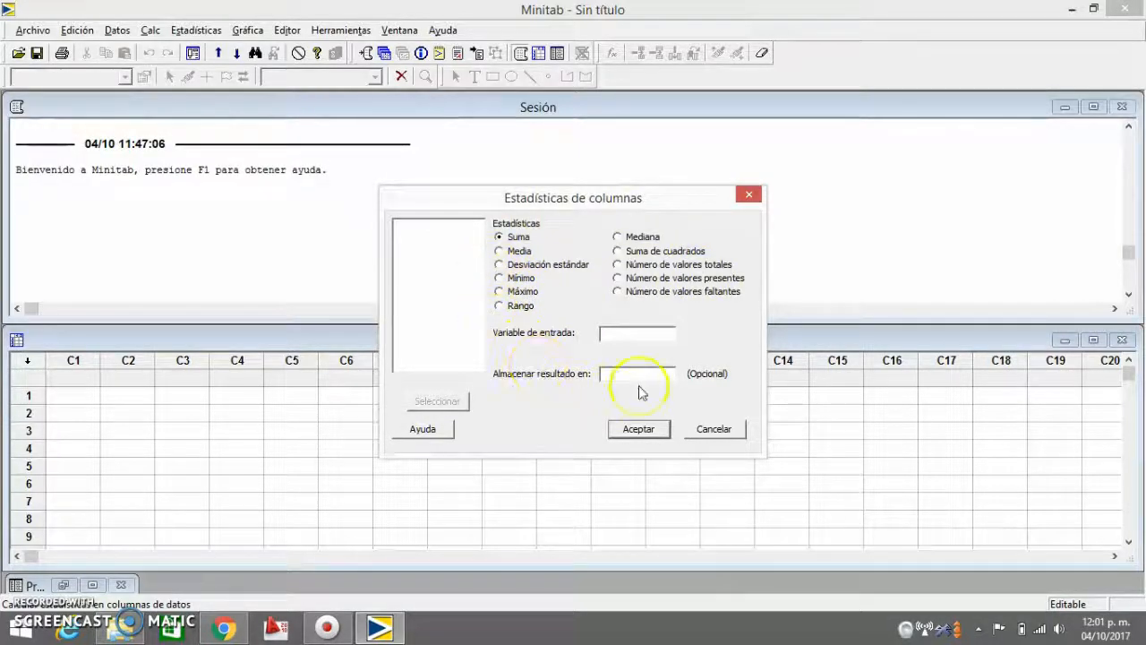
{"action": "left_click", "coordinate": [640, 429]}
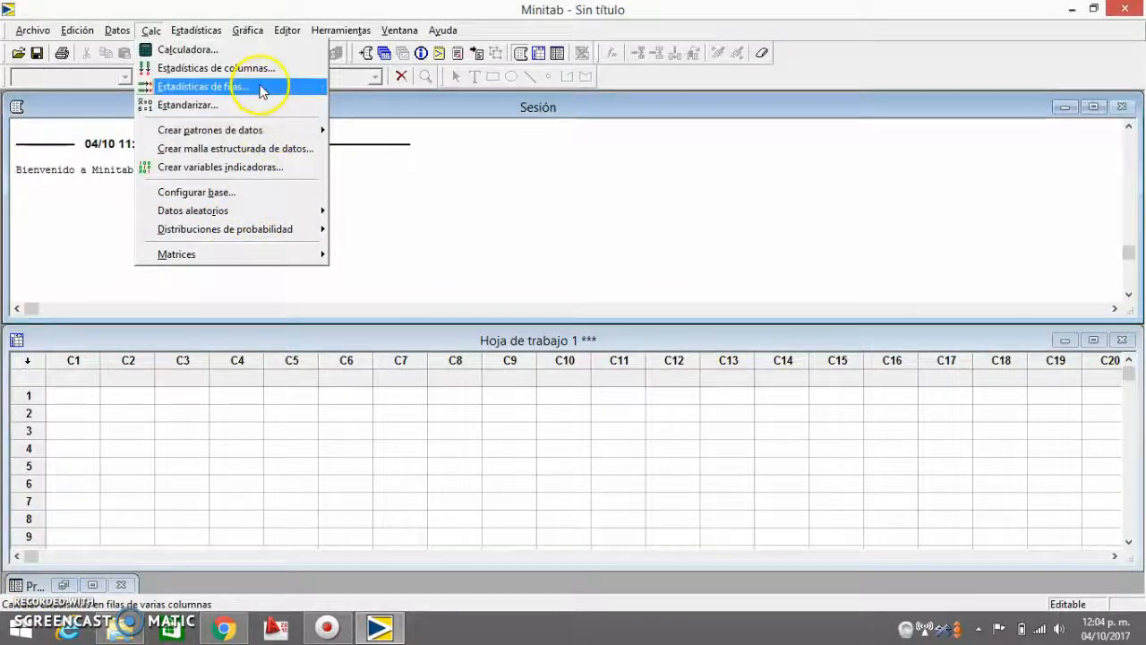
{"action": "left_click", "coordinate": [262, 90]}
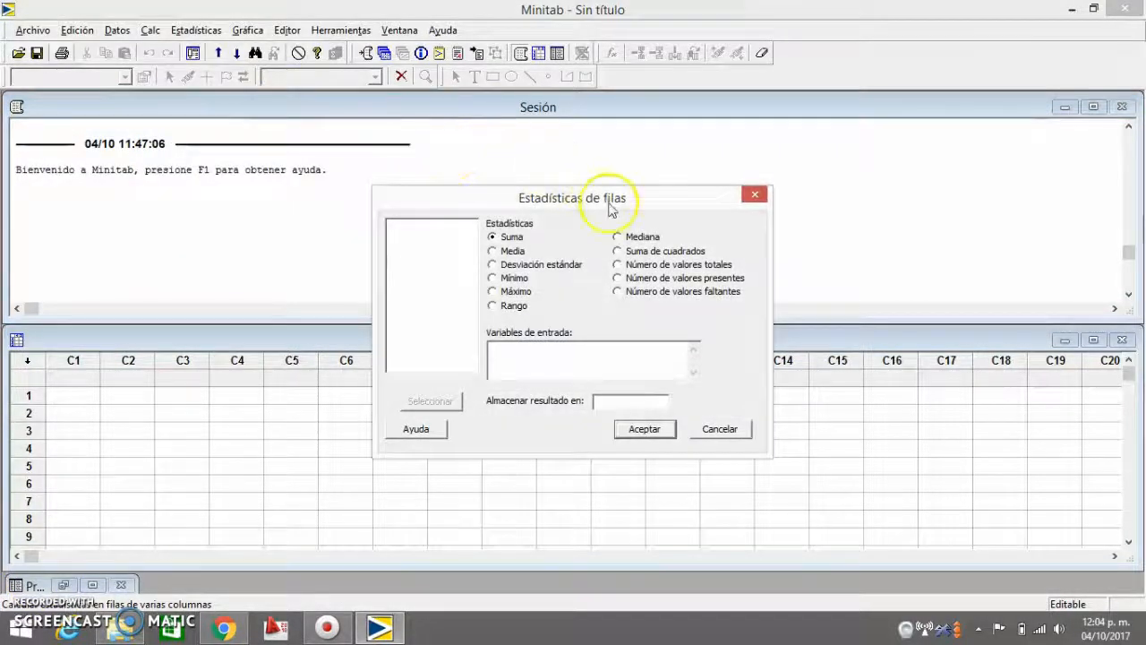
{"action": "left_click", "coordinate": [506, 252]}
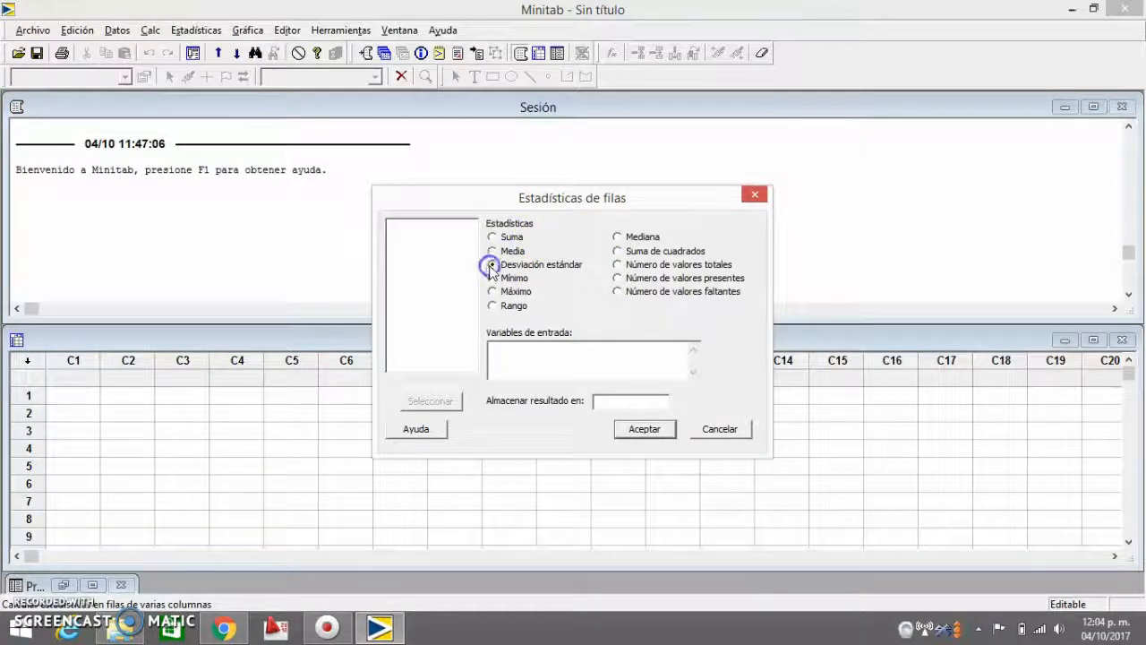
{"action": "left_click", "coordinate": [492, 237]}
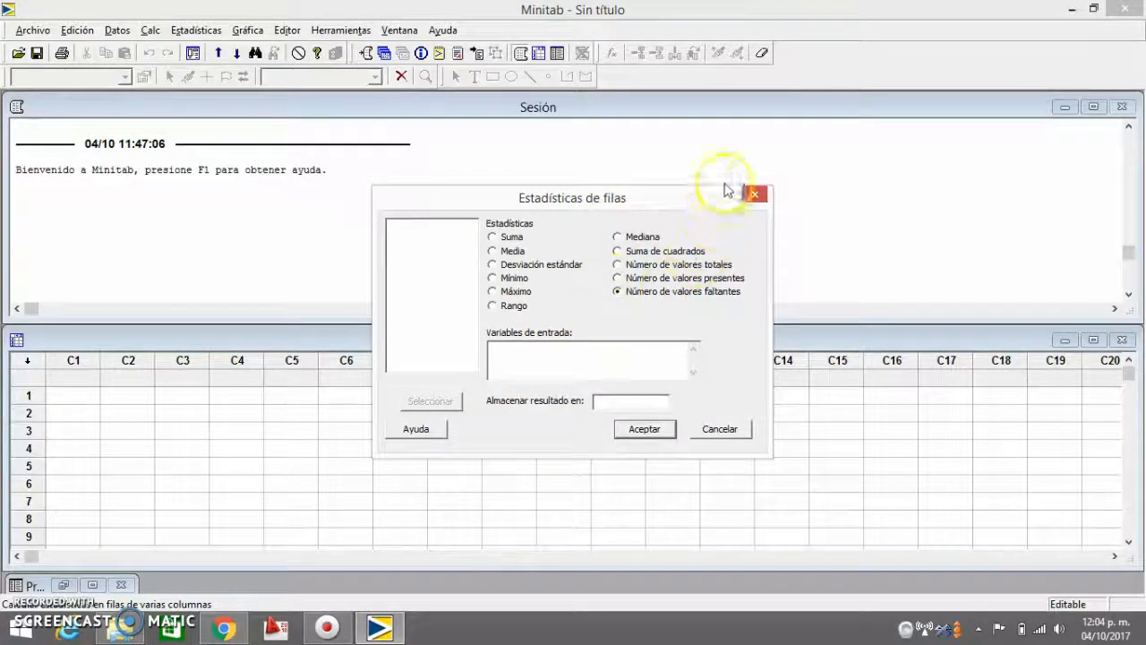
{"action": "left_click", "coordinate": [752, 193]}
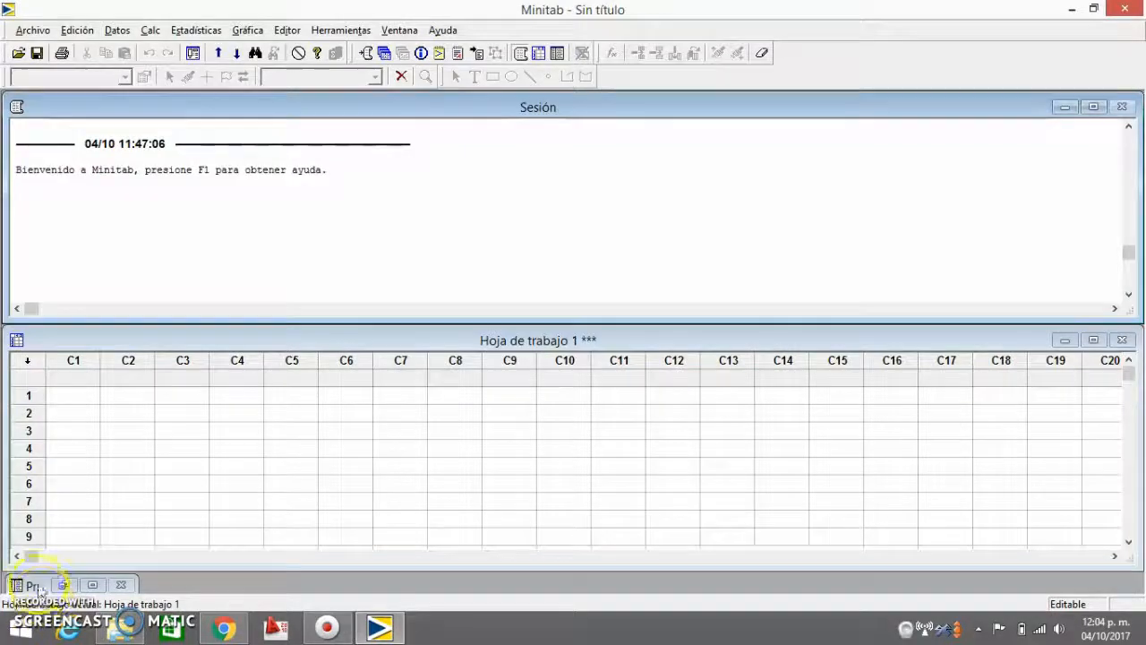
Try to standardize column C1 with the option that subtracts the mean (Restar media)
{"action": "left_click", "coordinate": [151, 30]}
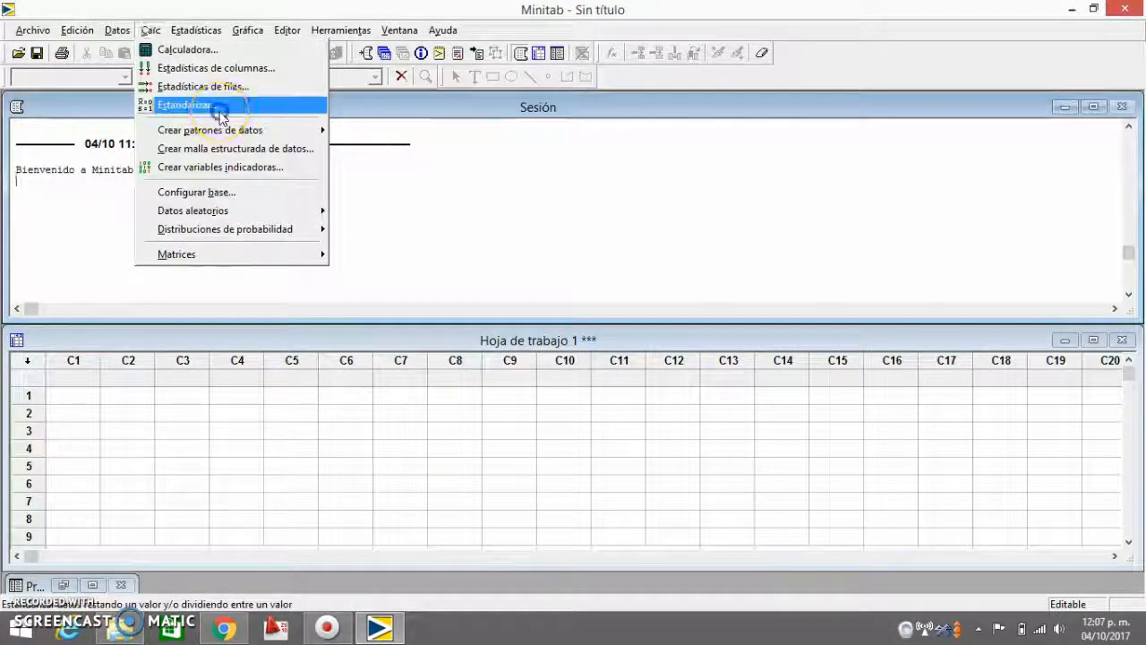
{"action": "left_click", "coordinate": [219, 114]}
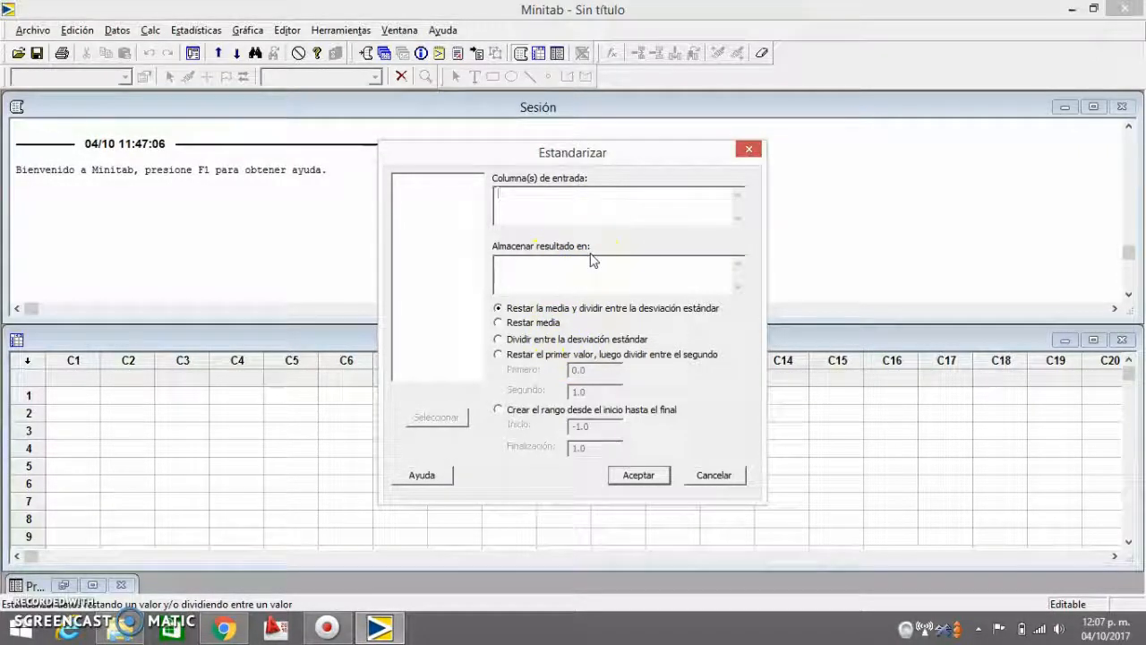
{"action": "type", "text": "C1"}
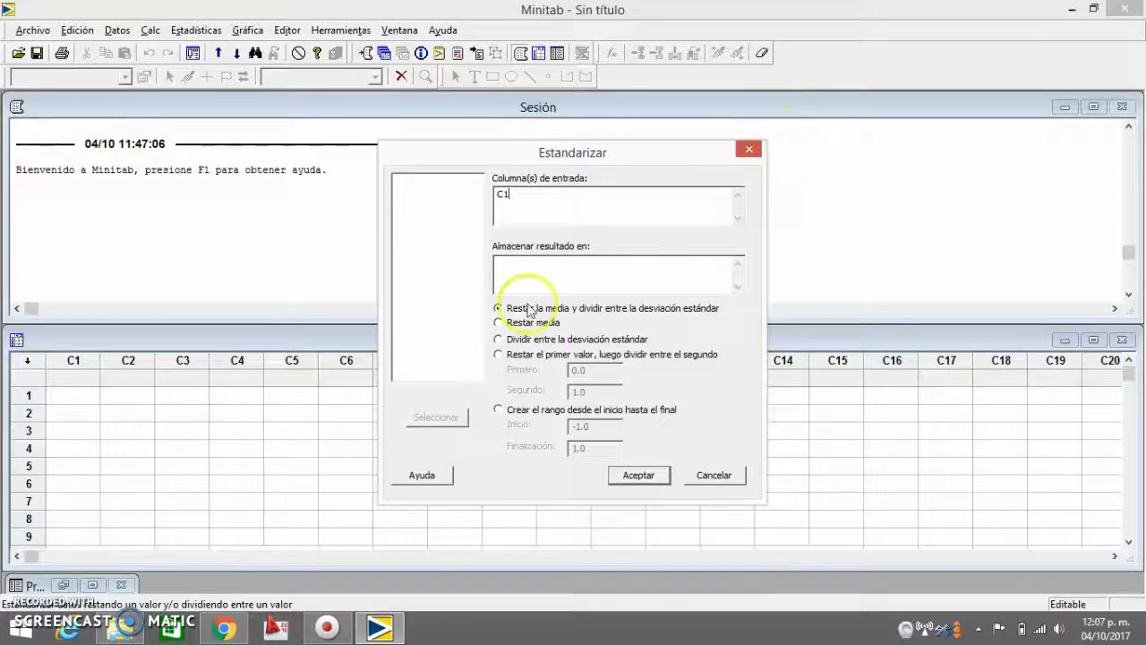
{"action": "left_click", "coordinate": [502, 323]}
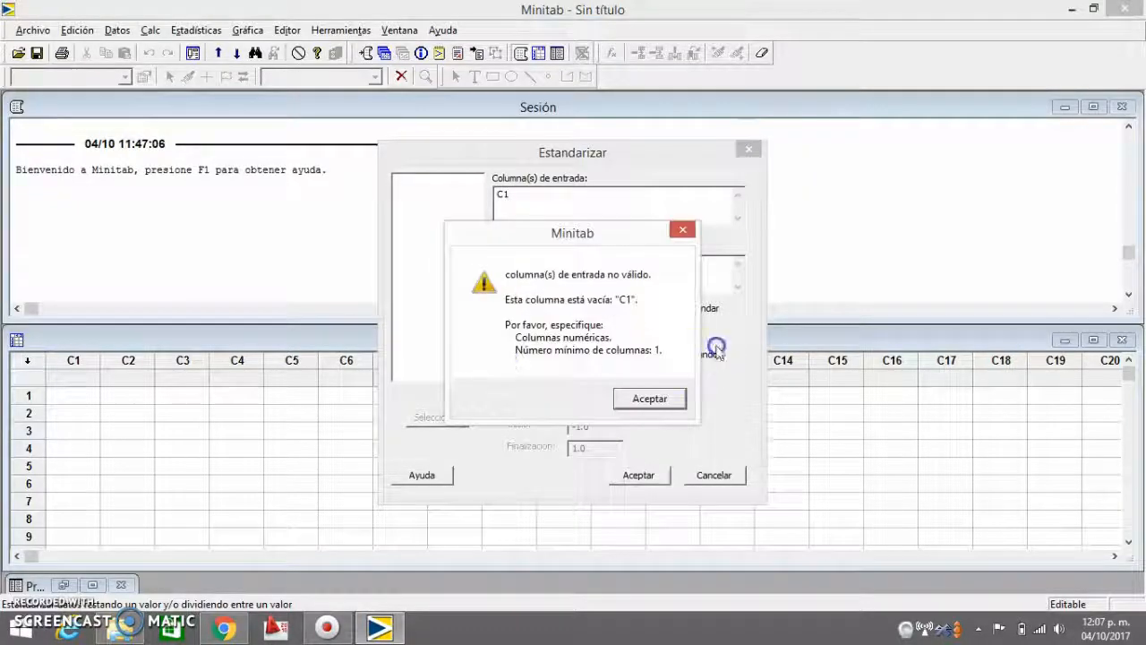
{"action": "left_click", "coordinate": [682, 229]}
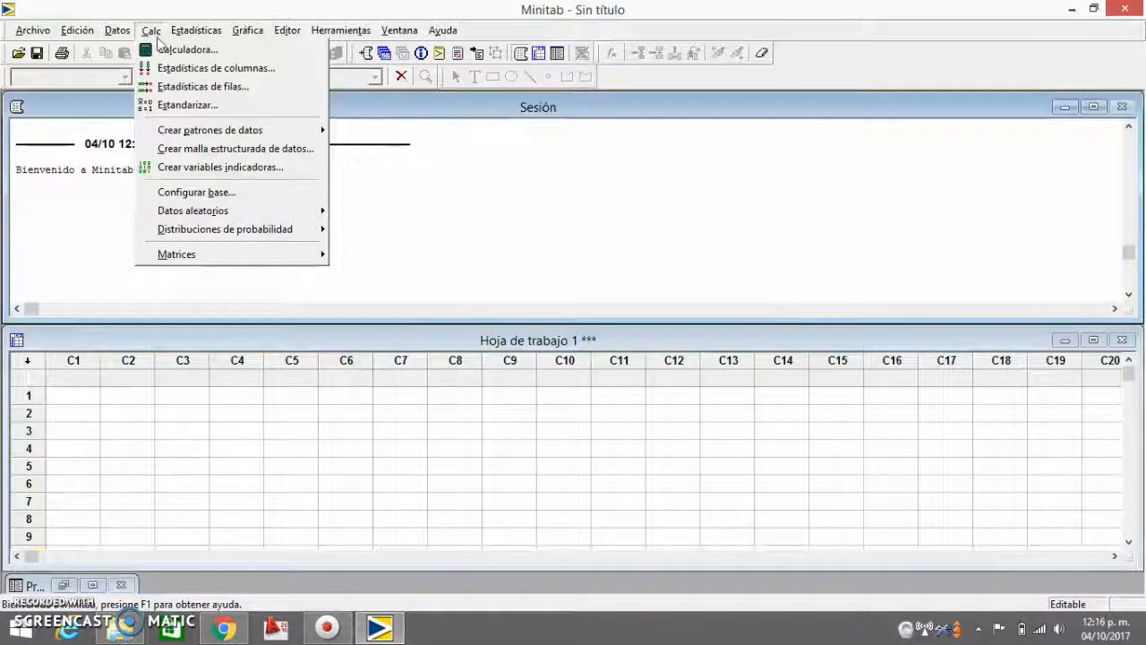
Set up a simple set of patterned numbers stored in c1, from first value 1 to last value 10
{"action": "mouse_move", "coordinate": [270, 134]}
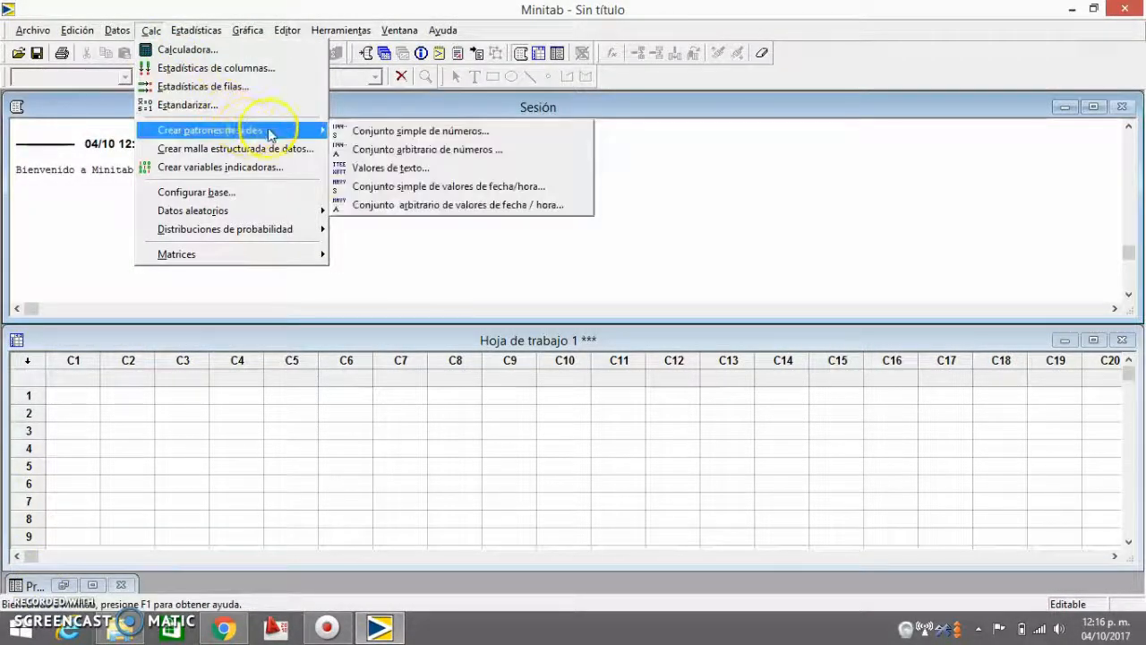
{"action": "left_click", "coordinate": [357, 131]}
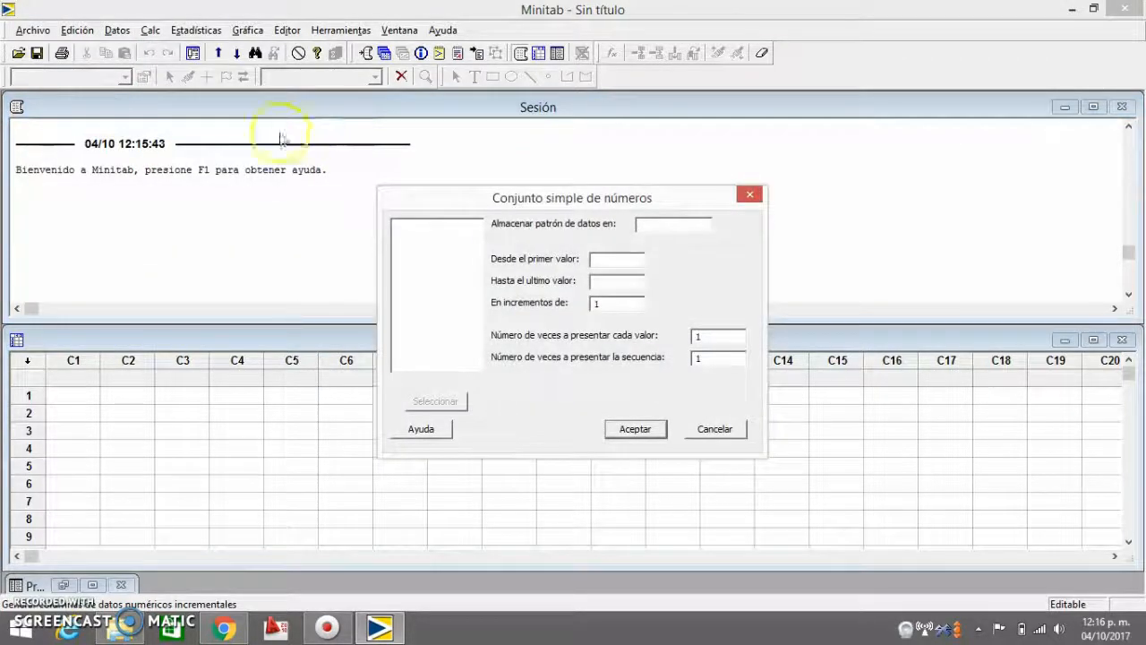
{"action": "left_click", "coordinate": [667, 226]}
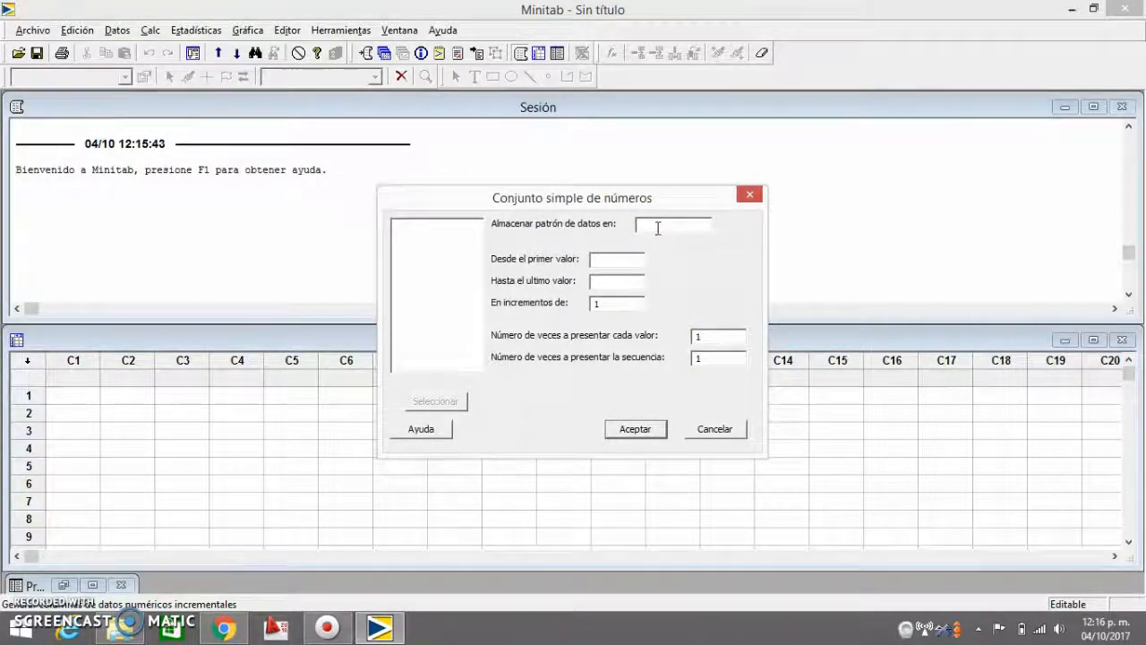
{"action": "left_click", "coordinate": [610, 256]}
{"action": "type", "text": "1"}
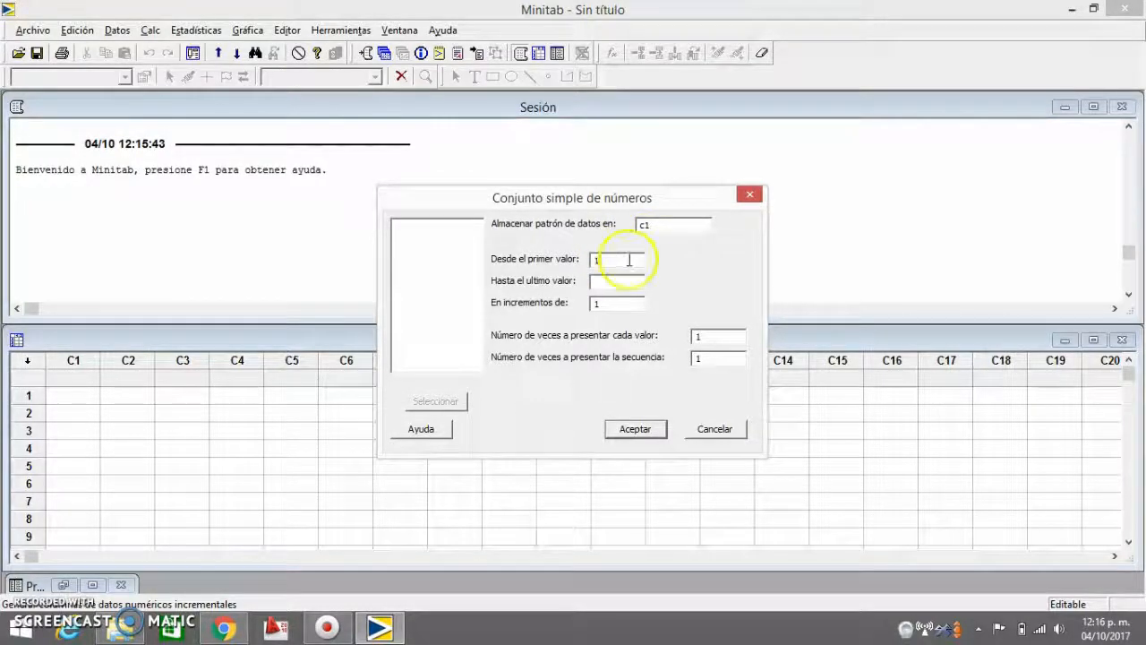
{"action": "left_click", "coordinate": [610, 280]}
{"action": "type", "text": "1"}
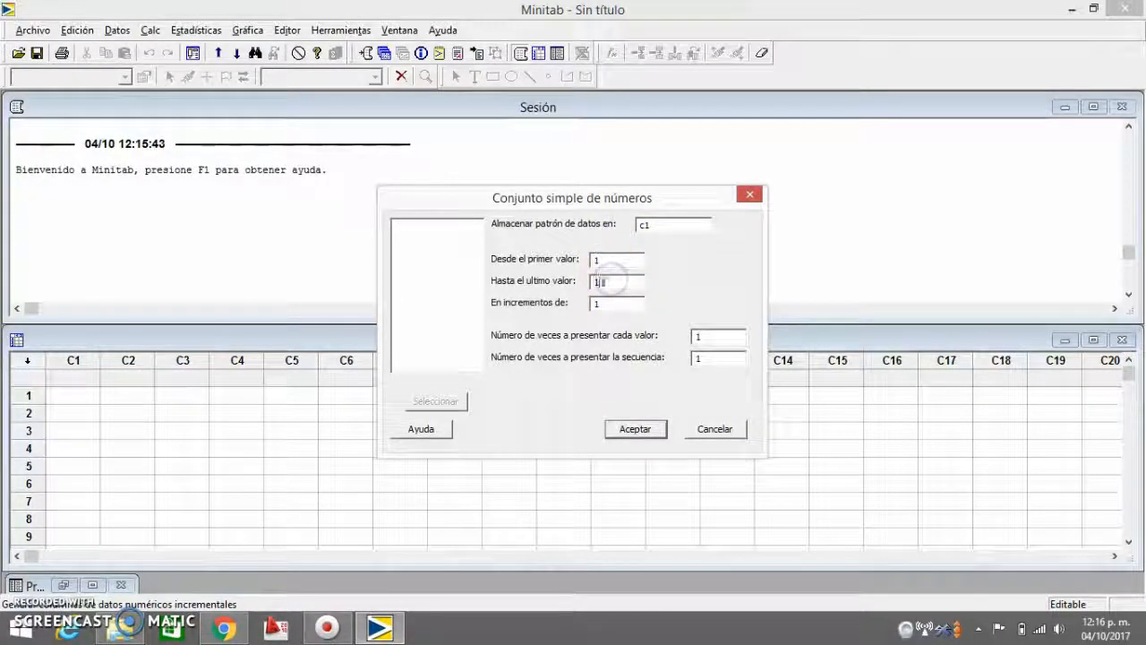
{"action": "type", "text": "0"}
Generate the number pattern in increments of 1, presenting each value and the sequence once, and check the filled column
{"action": "left_click", "coordinate": [609, 304]}
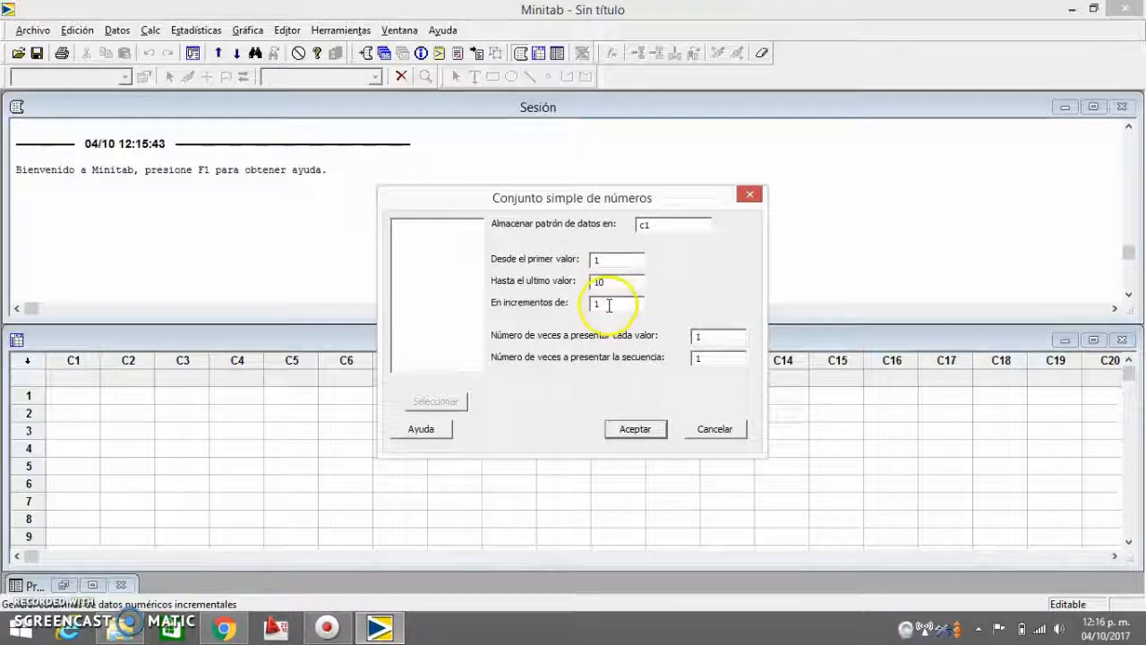
{"action": "left_click", "coordinate": [726, 337]}
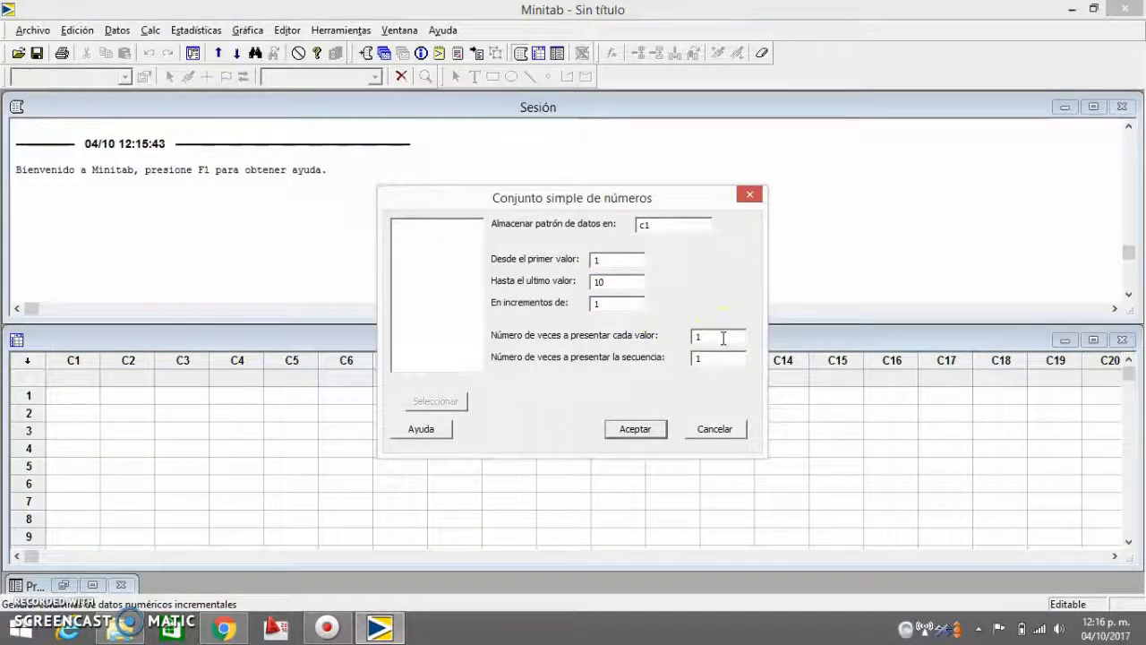
{"action": "left_click", "coordinate": [635, 429]}
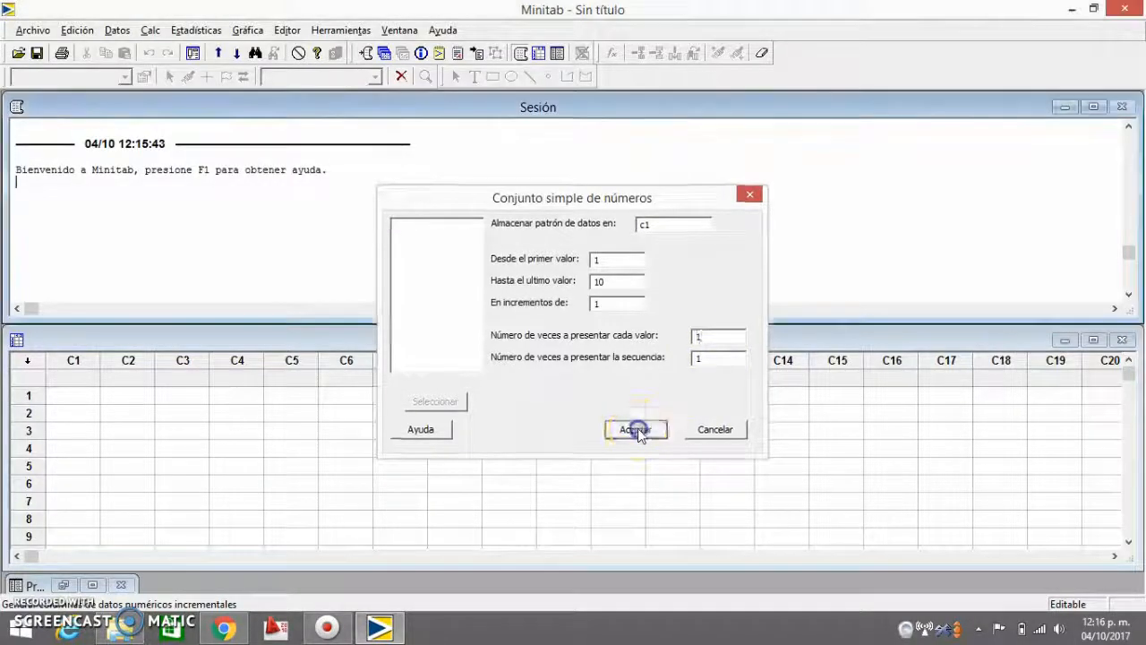
{"action": "left_click", "coordinate": [74, 395]}
{"action": "scroll", "coordinate": [86, 430], "scroll_direction": "down", "scroll_amount": 3}
{"action": "scroll", "coordinate": [86, 430], "scroll_direction": "up", "scroll_amount": 3}
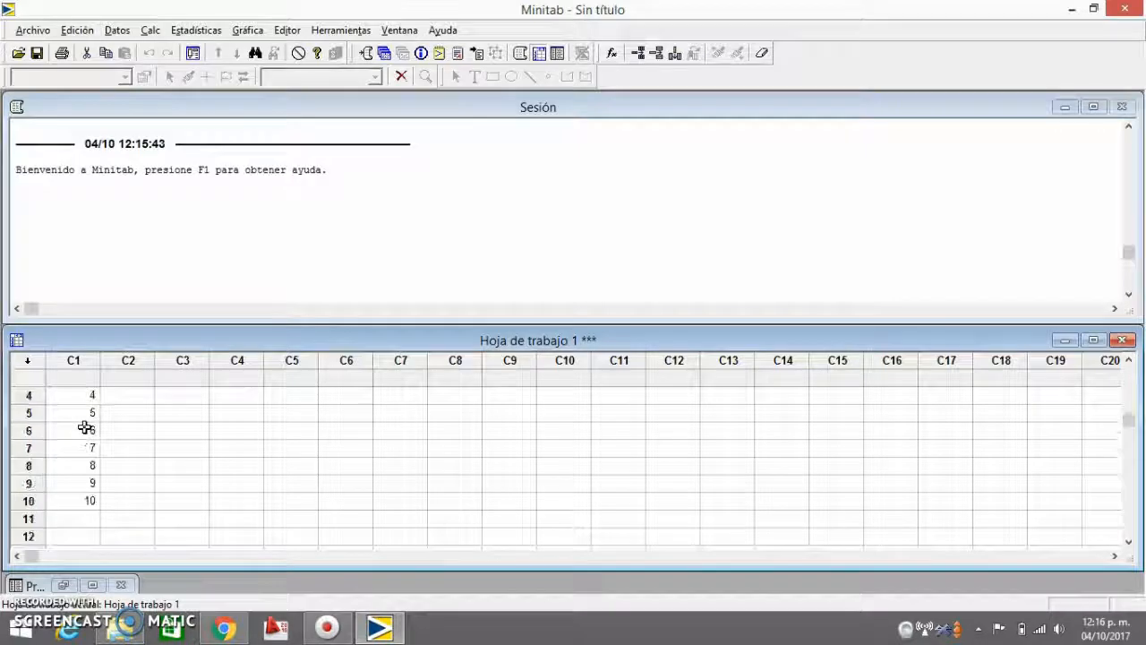
{"action": "left_click", "coordinate": [87, 445]}
{"action": "left_click", "coordinate": [88, 497]}
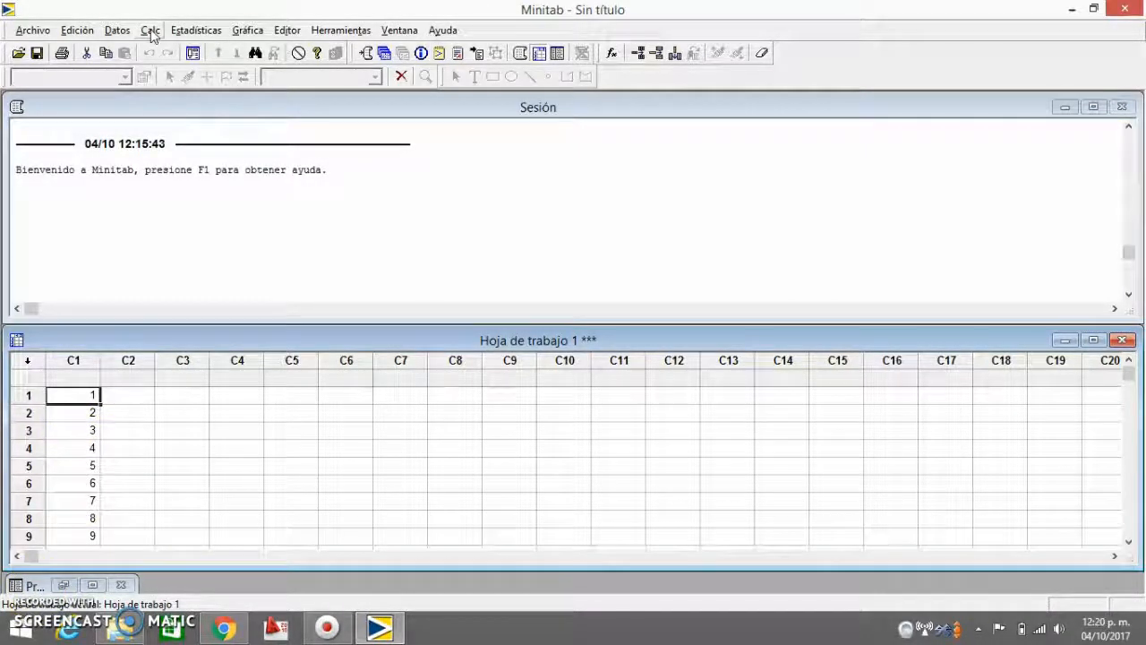
Create an arbitrary set of patterned numbers in c2 with the values 1 5 10 25 30 0.5
{"action": "left_click", "coordinate": [151, 30]}
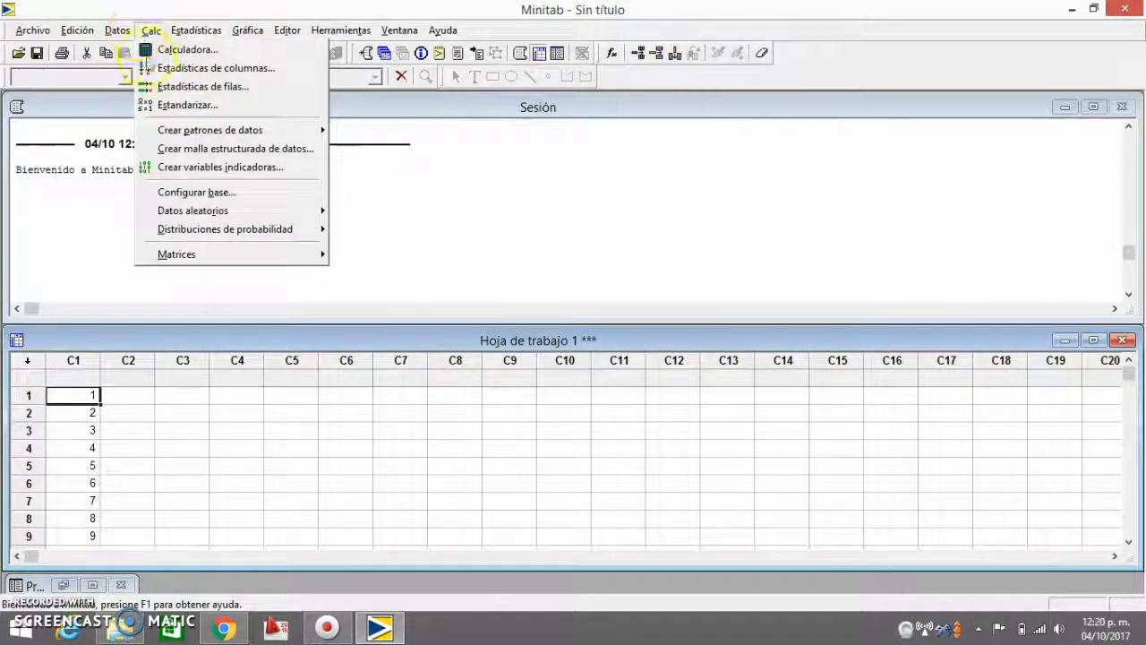
{"action": "mouse_move", "coordinate": [305, 131]}
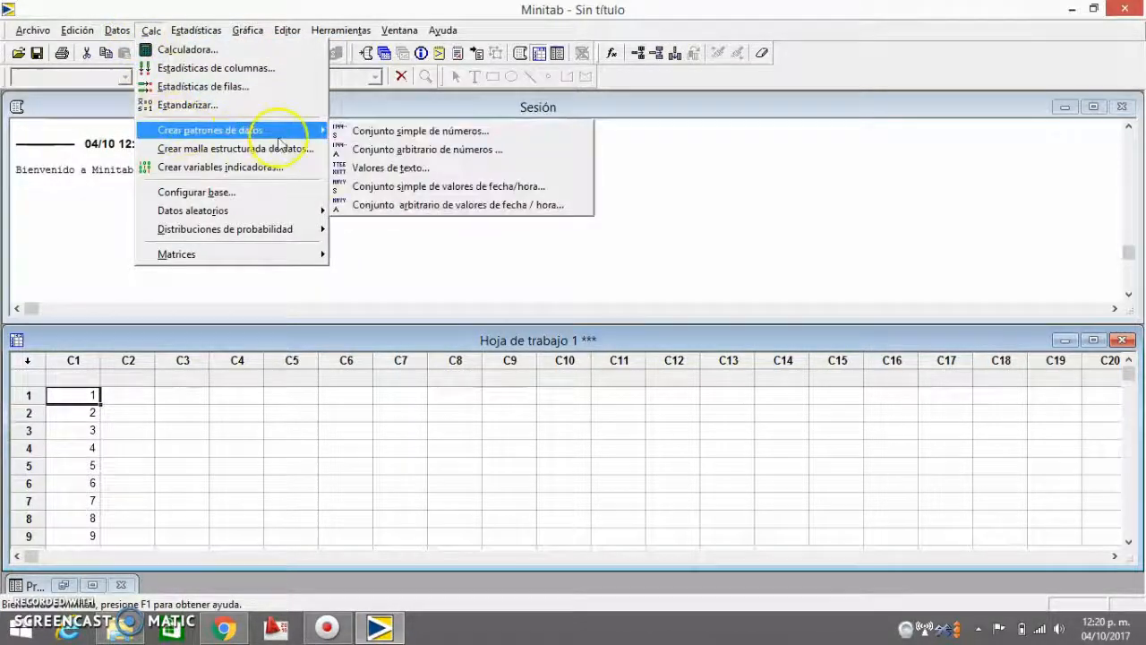
{"action": "left_click", "coordinate": [361, 152]}
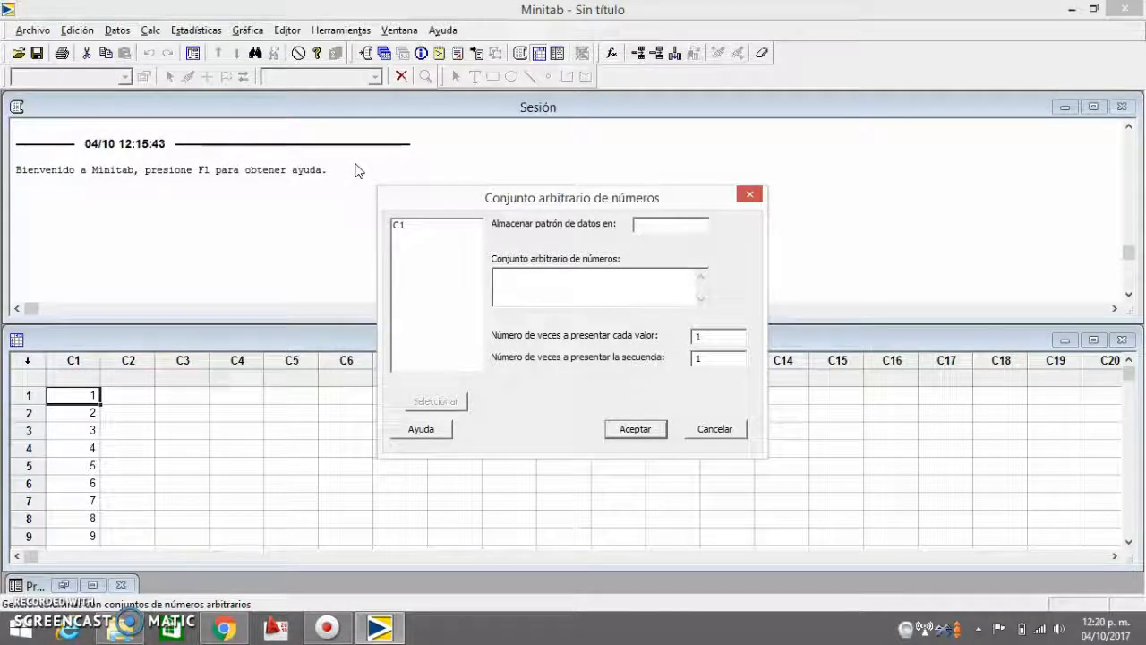
{"action": "left_click", "coordinate": [652, 222]}
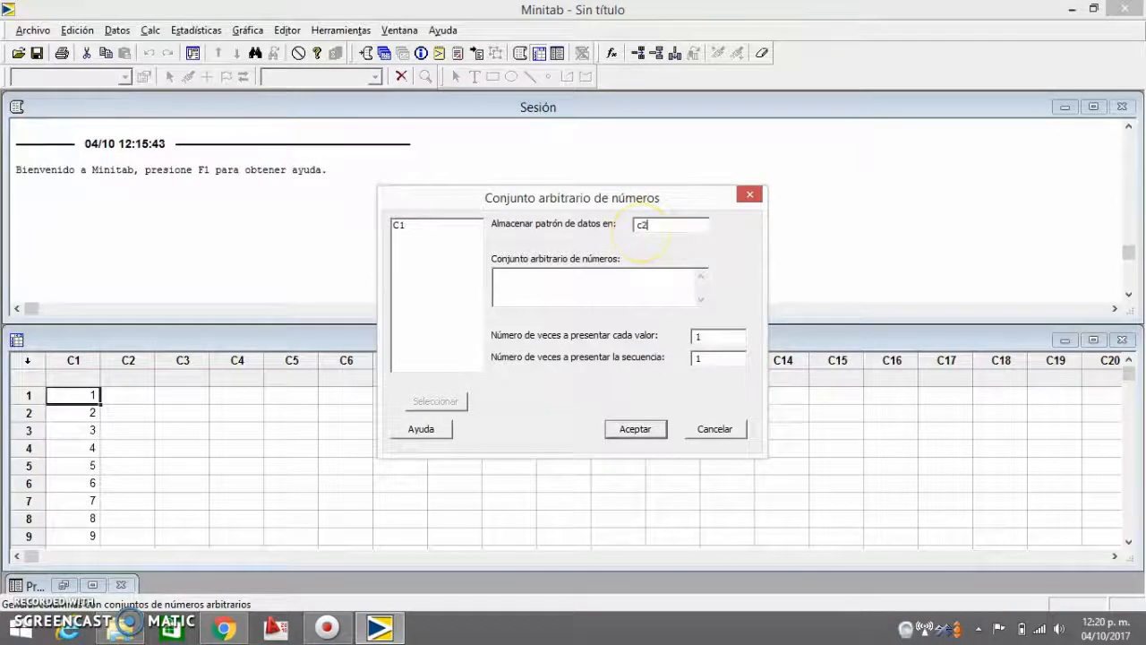
{"action": "left_click", "coordinate": [597, 287]}
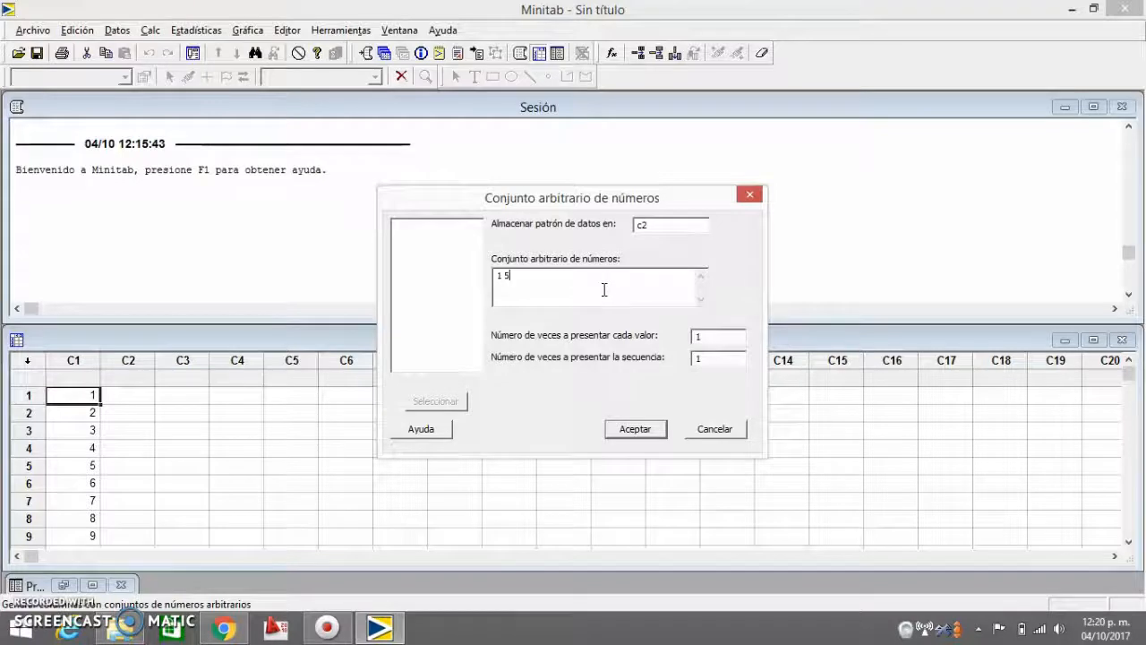
{"action": "type", "text": "1 5 10"}
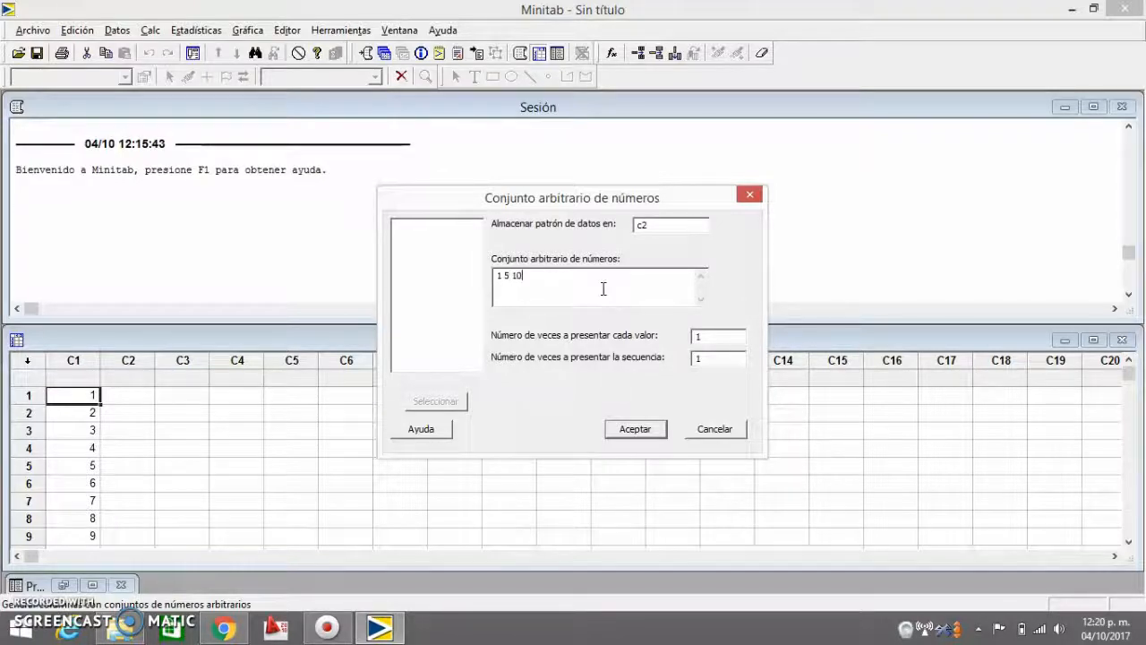
{"action": "type", "text": " 25"}
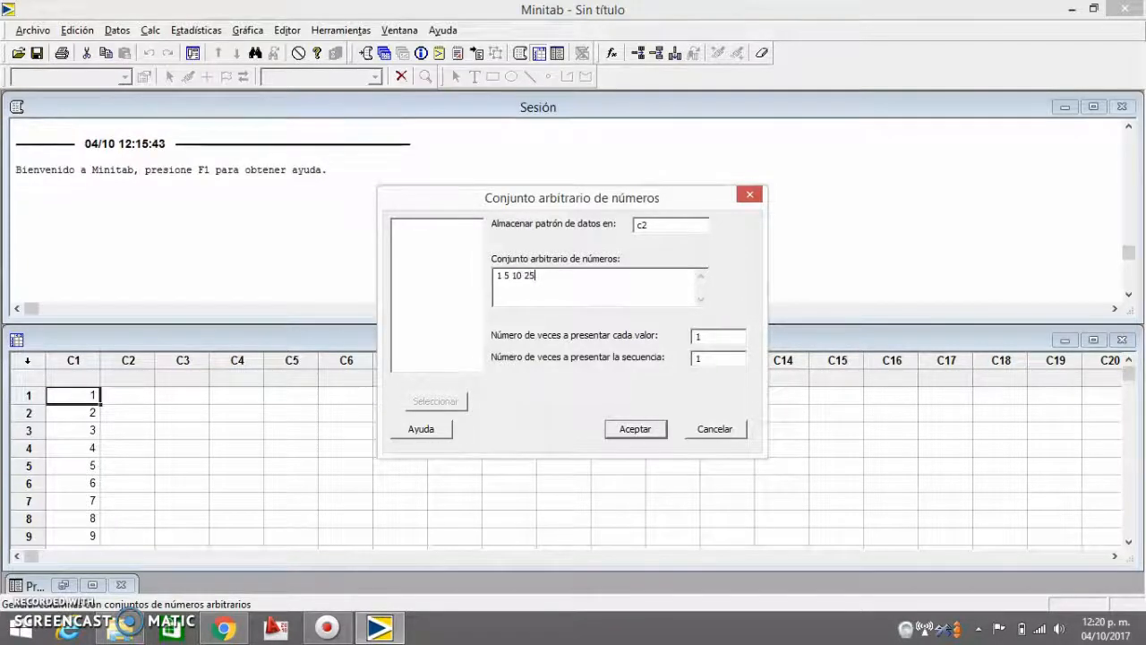
{"action": "type", "text": " 30 0"}
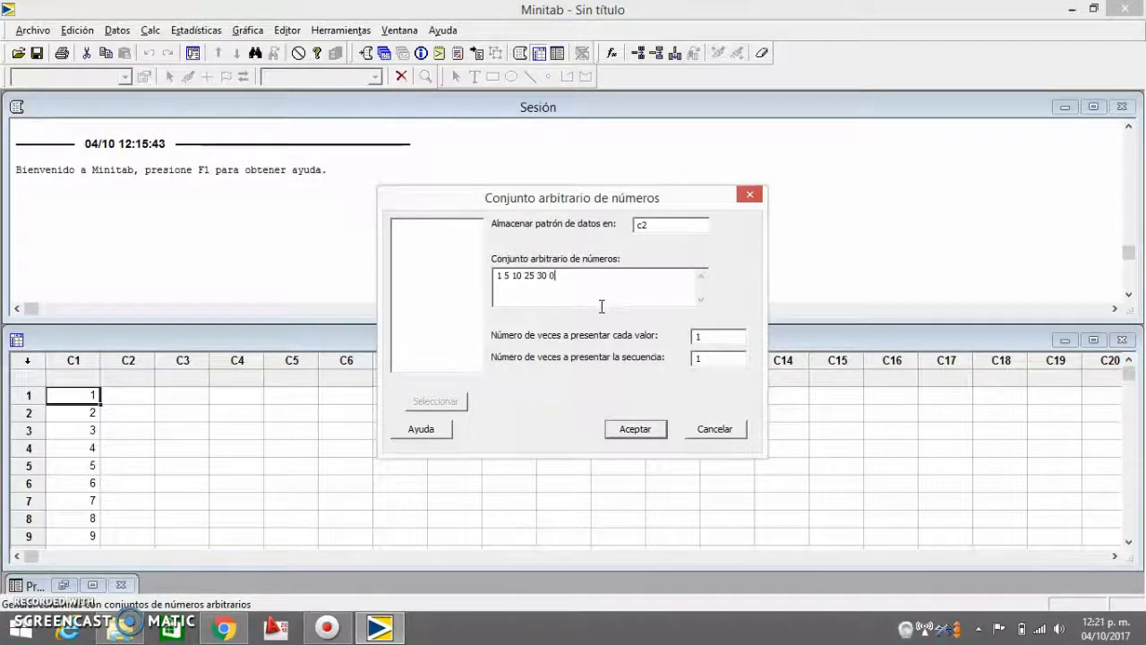
{"action": "type", "text": ".5"}
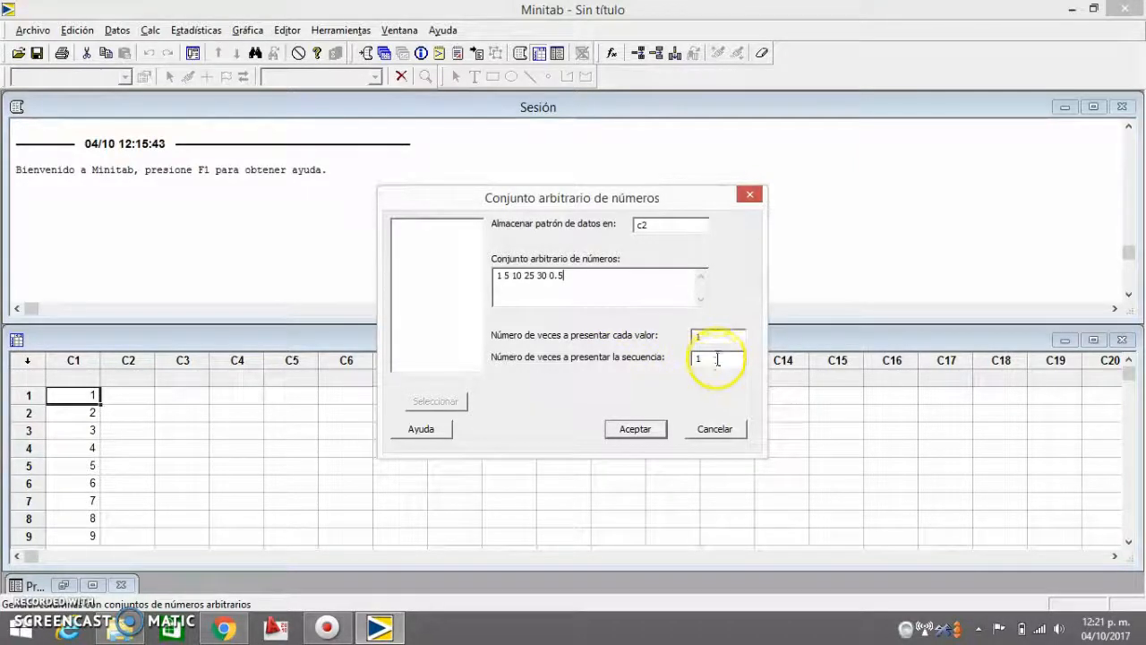
{"action": "left_click", "coordinate": [635, 429]}
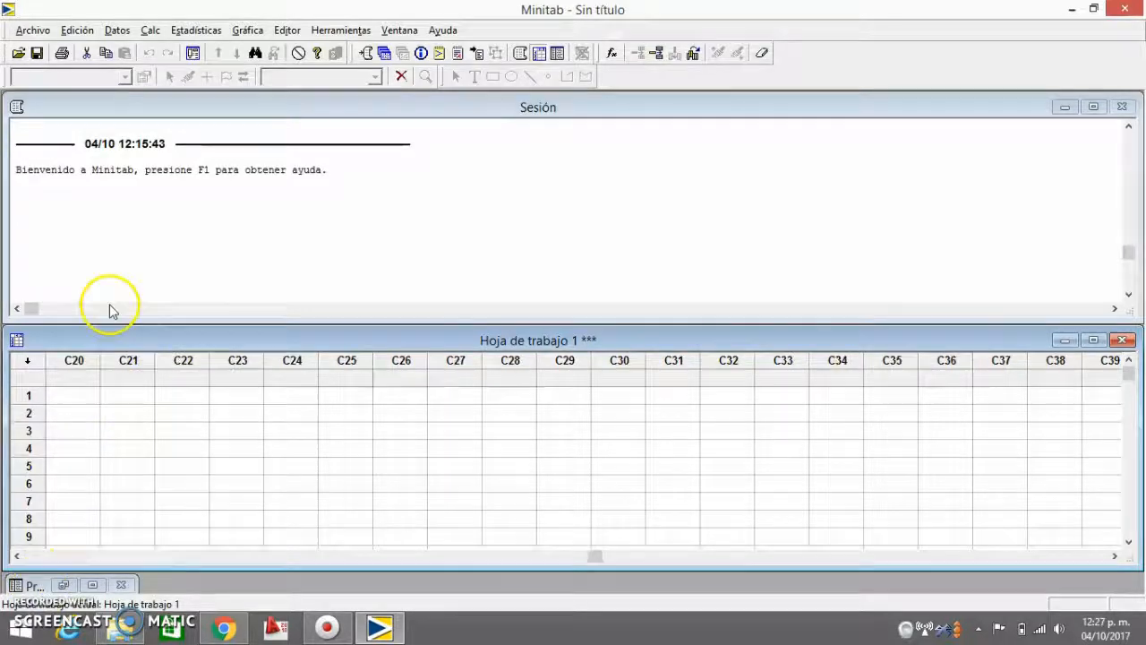
Create patterned text values in c3 with amarillo grande fuerte delgado azul, and check the filled column in the worksheet
{"action": "right_click", "coordinate": [126, 164]}
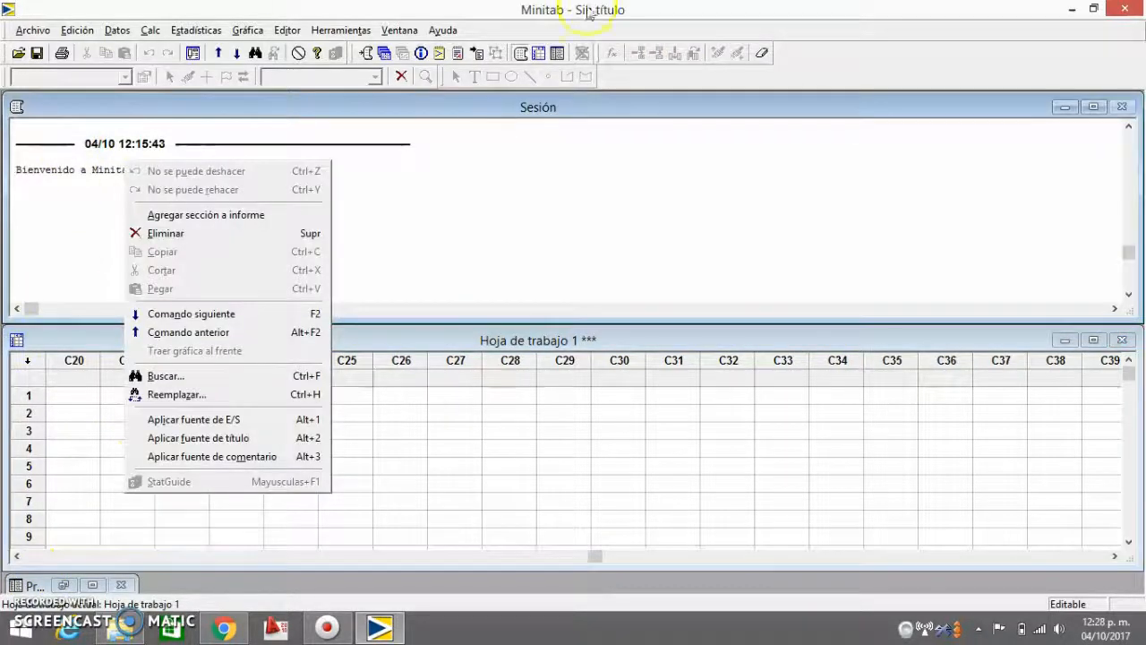
{"action": "left_click", "coordinate": [152, 29]}
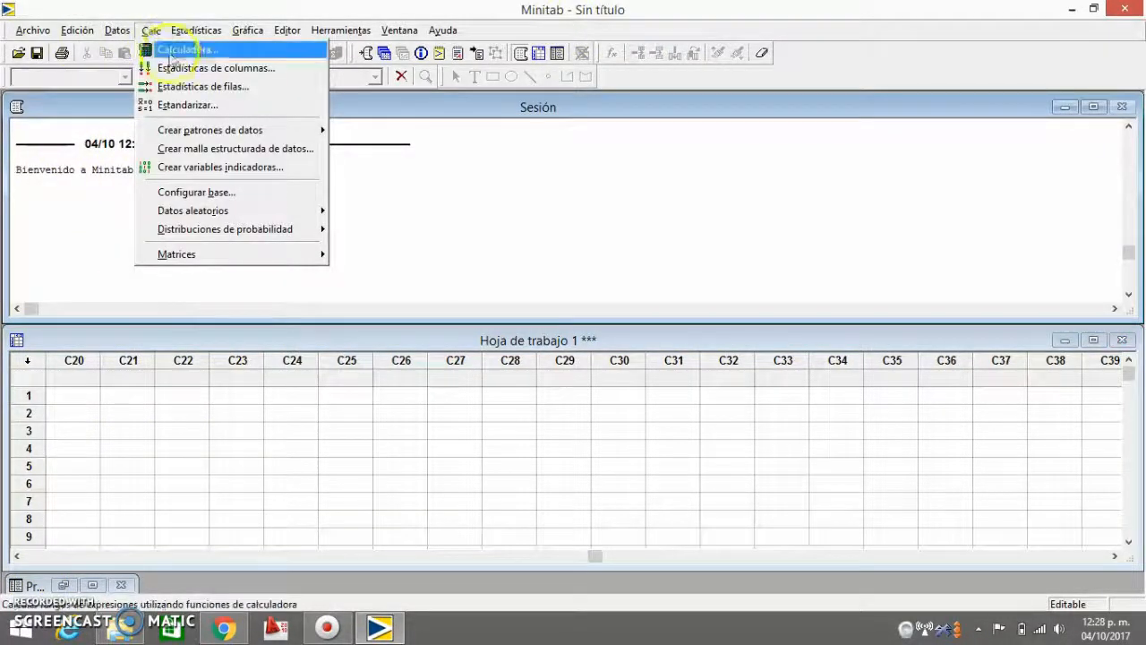
{"action": "mouse_move", "coordinate": [304, 131]}
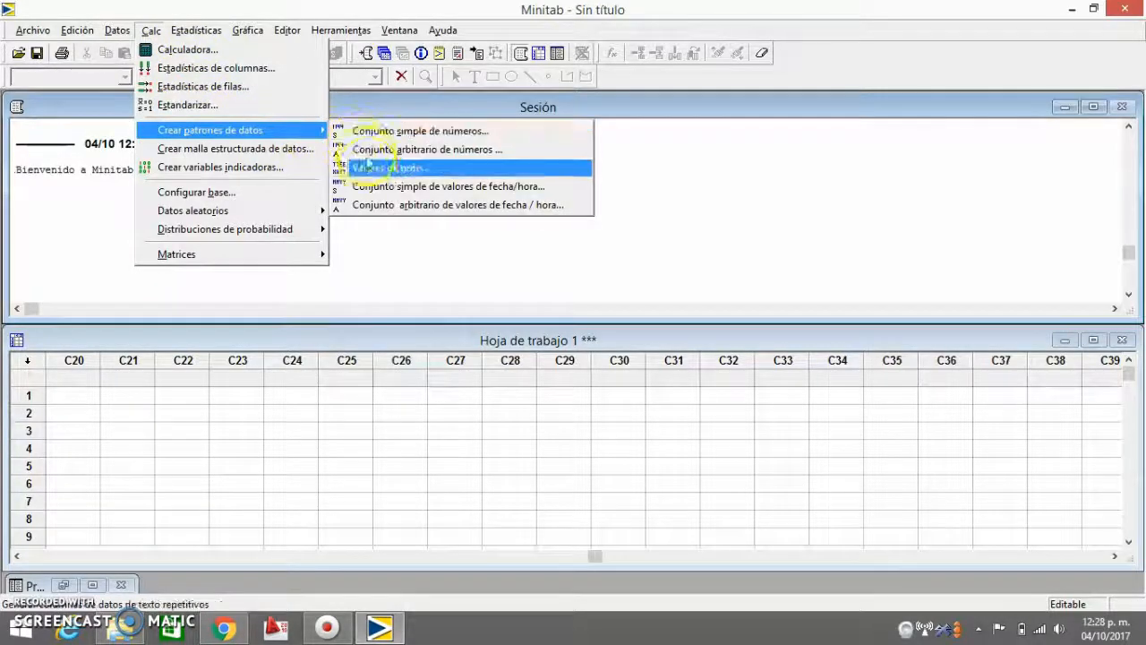
{"action": "left_click", "coordinate": [380, 167]}
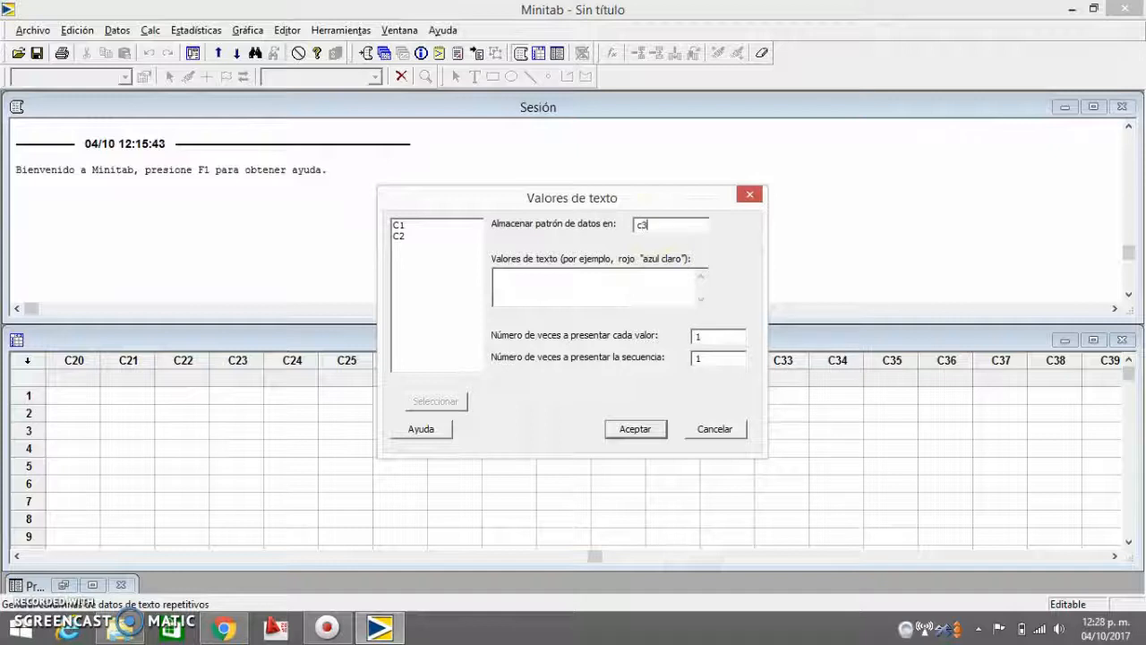
{"action": "left_click", "coordinate": [632, 278]}
{"action": "type", "text": "amarillo grande fuerte"}
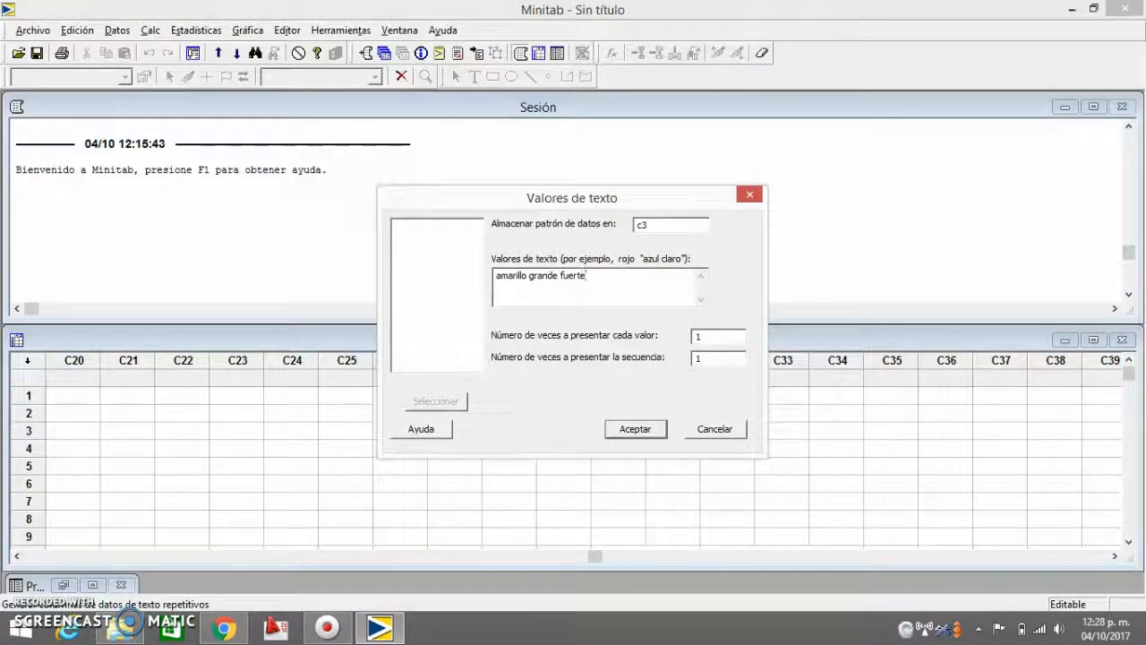
{"action": "type", "text": "delgado azul"}
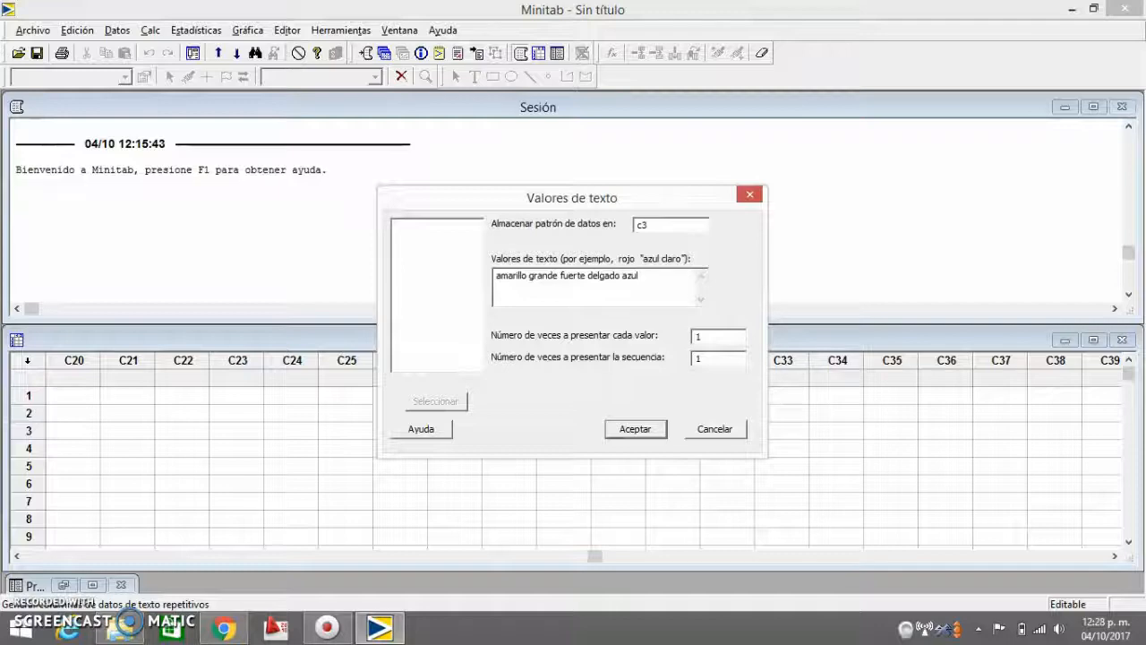
{"action": "left_click", "coordinate": [647, 429]}
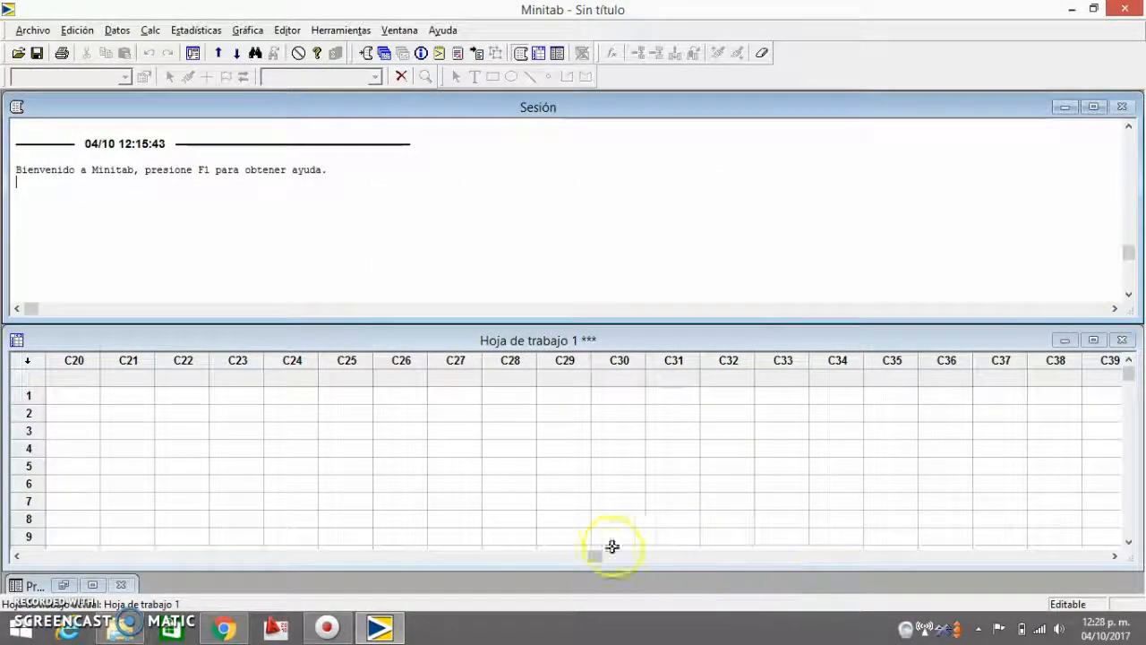
{"action": "left_click_drag", "start_coordinate": [594, 556], "coordinate": [54, 504]}
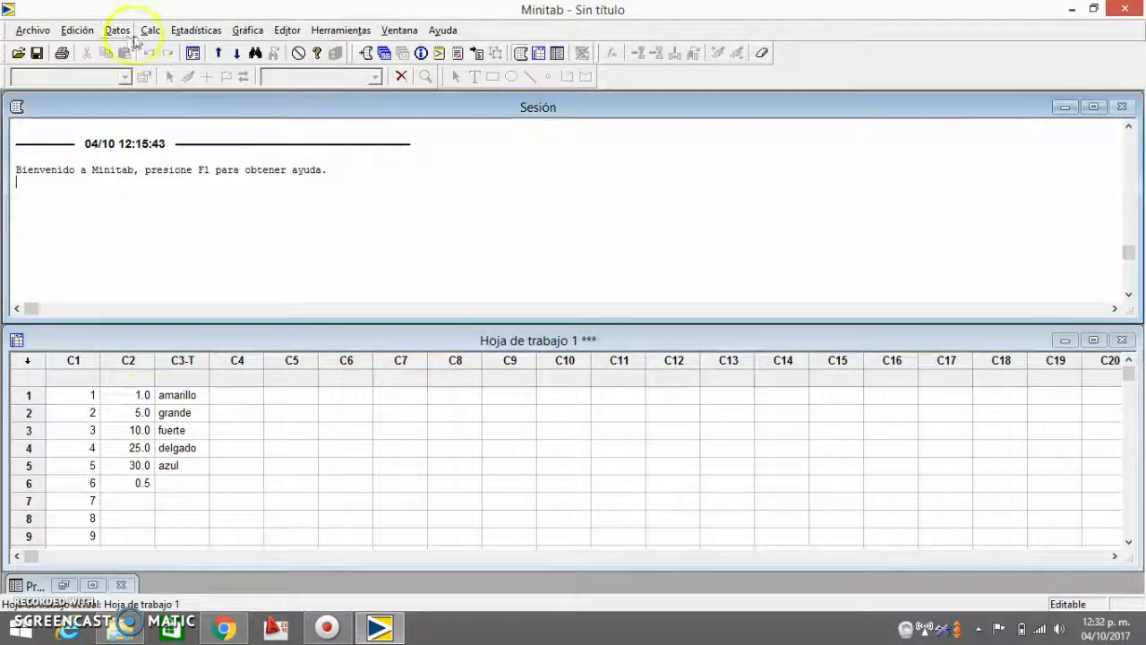
Review the settings for a simple set of date/time values, including the available increment units, without creating any data
{"action": "left_click", "coordinate": [149, 30]}
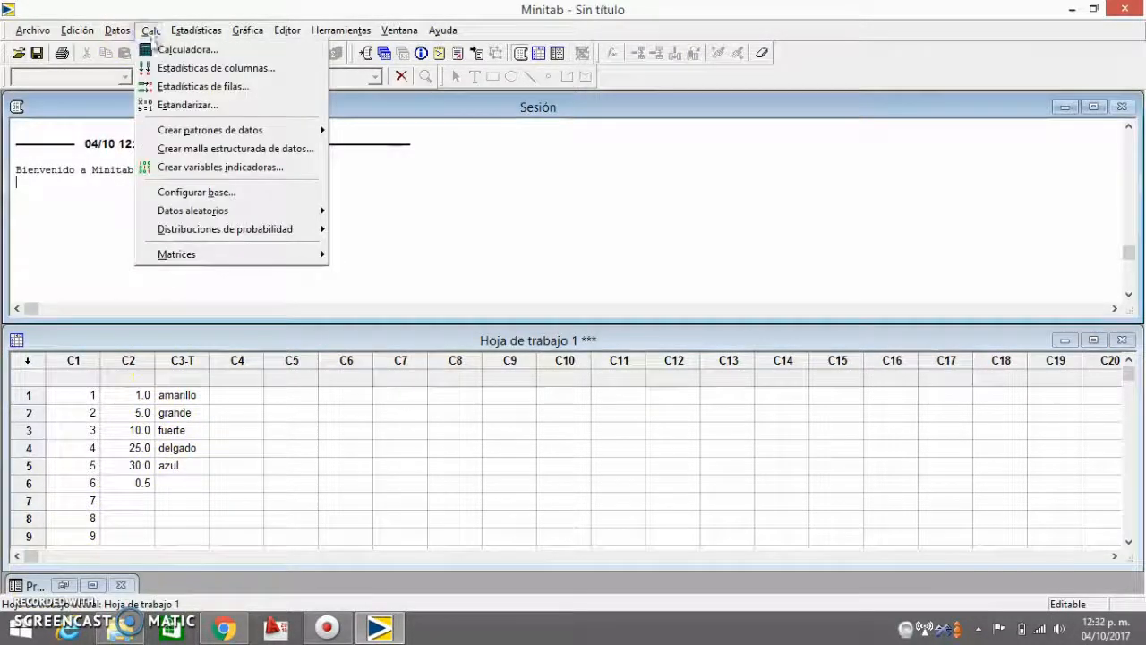
{"action": "mouse_move", "coordinate": [211, 137]}
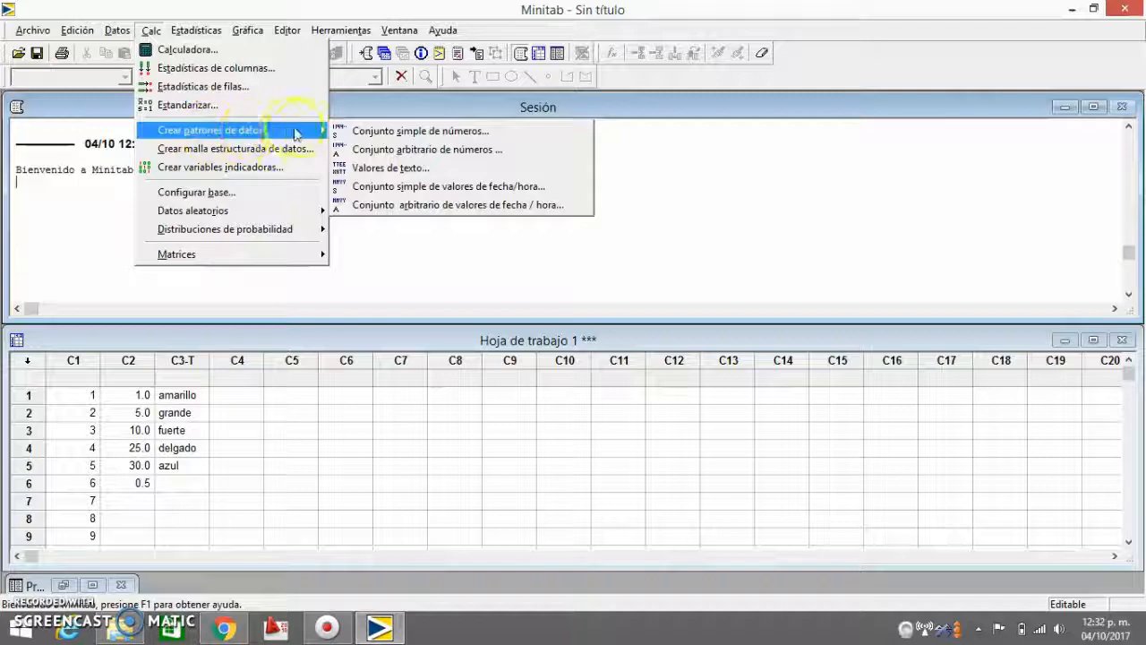
{"action": "left_click", "coordinate": [382, 188]}
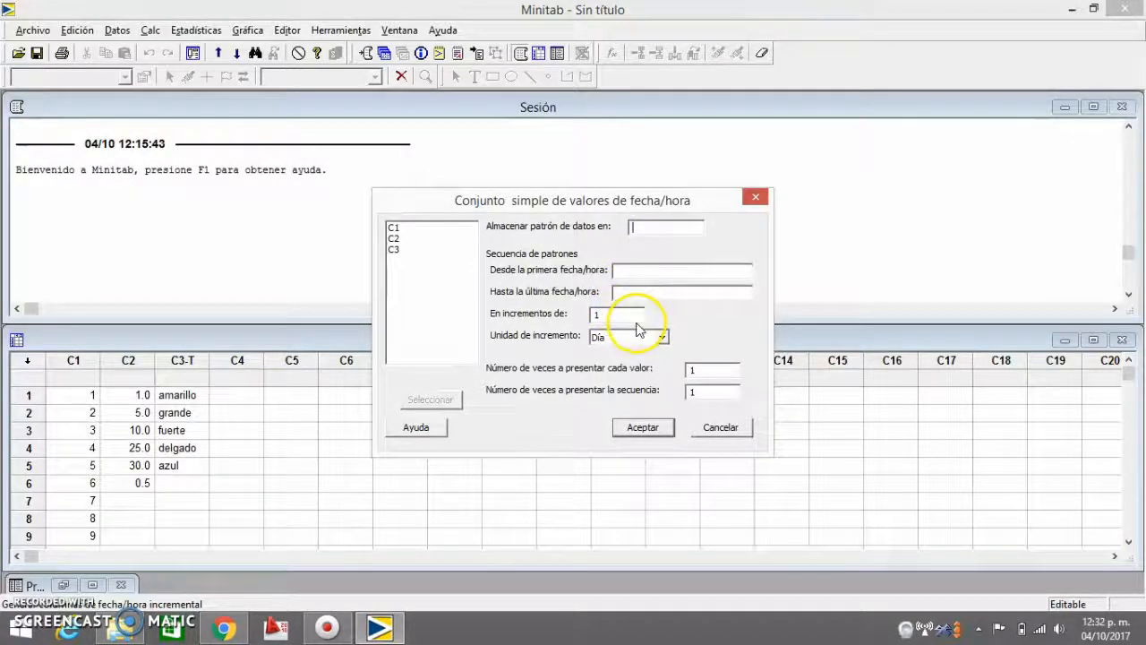
{"action": "left_click", "coordinate": [662, 338]}
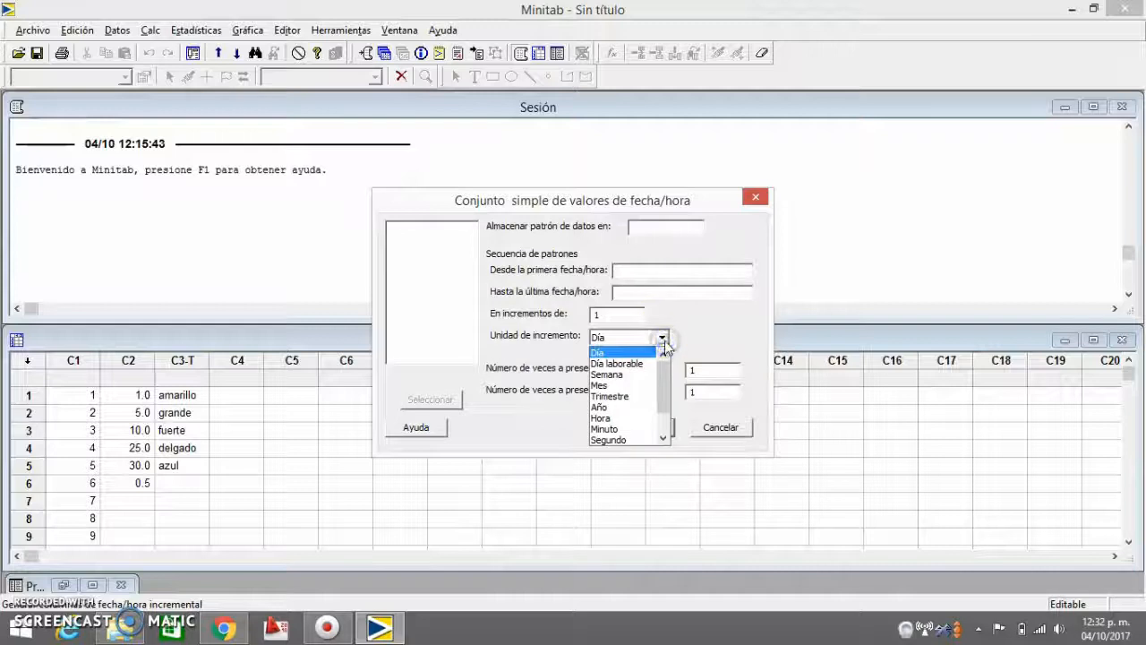
{"action": "left_click_drag", "start_coordinate": [668, 392], "coordinate": [666, 416]}
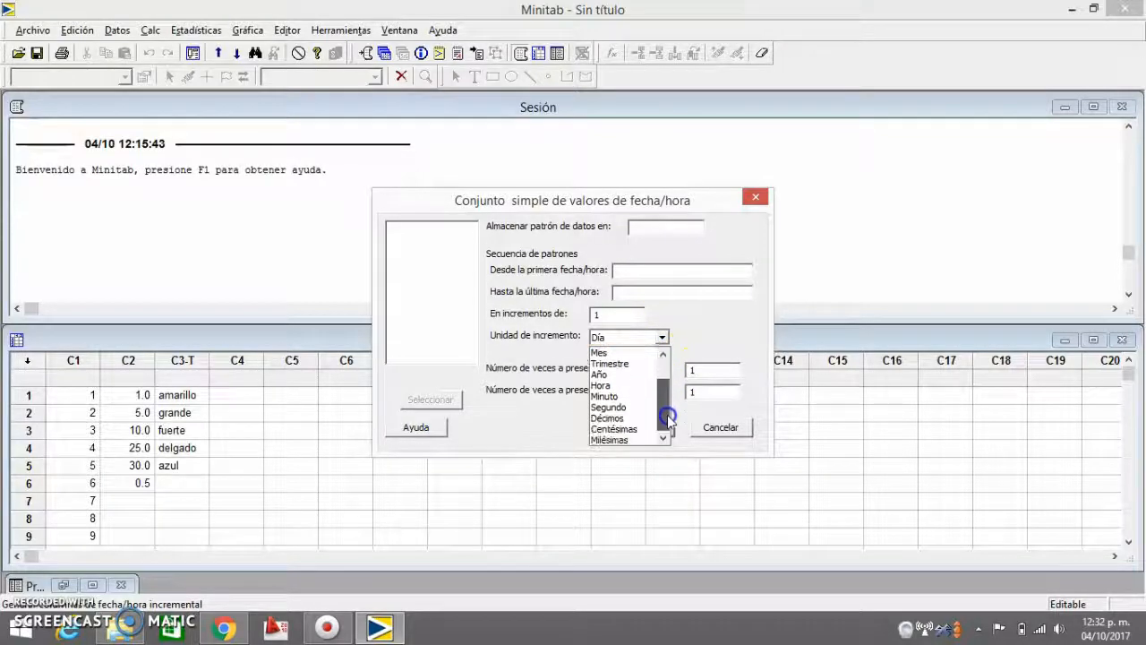
{"action": "left_click", "coordinate": [723, 325]}
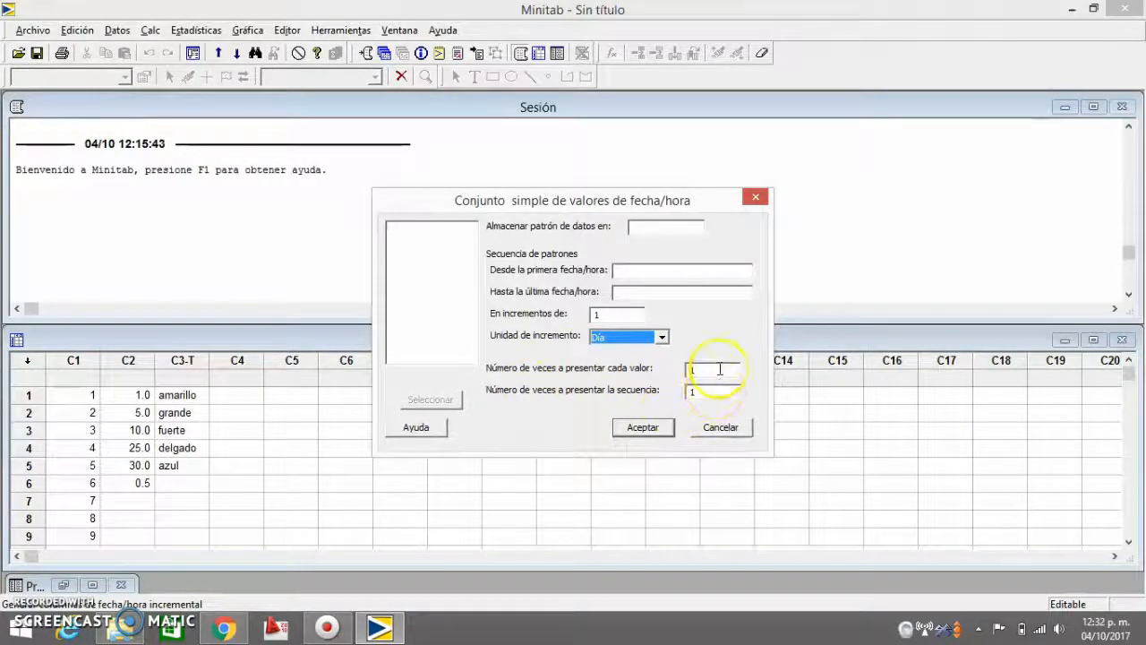
{"action": "left_click", "coordinate": [718, 427]}
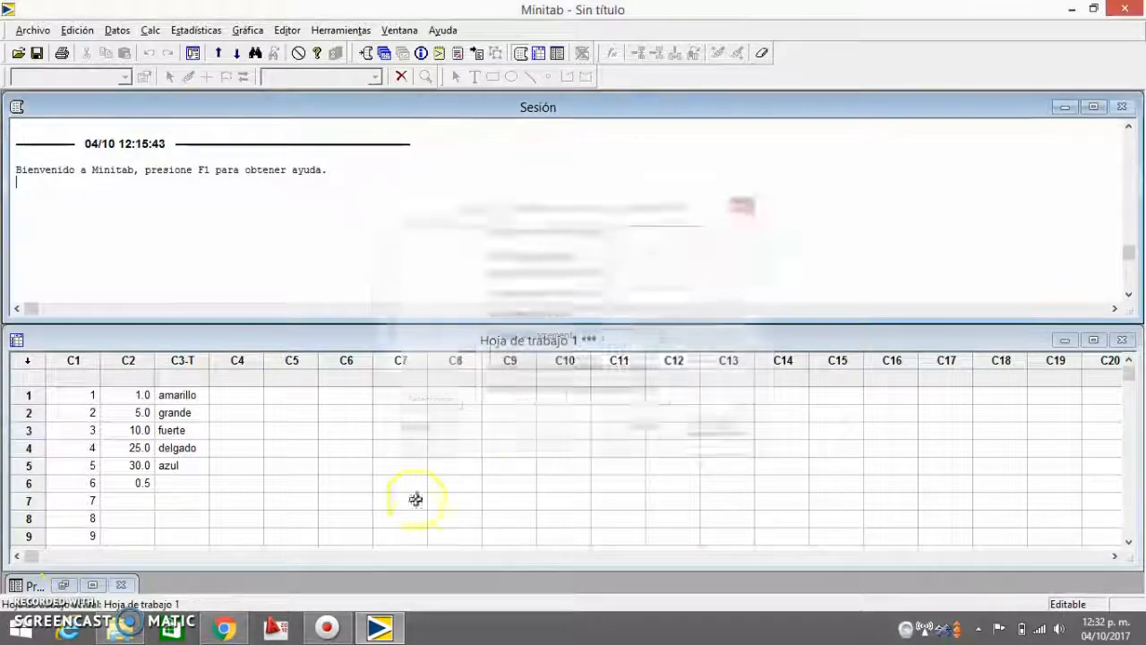
Examine the settings for an arbitrary set of date/time values without creating any data
{"action": "left_click", "coordinate": [150, 31]}
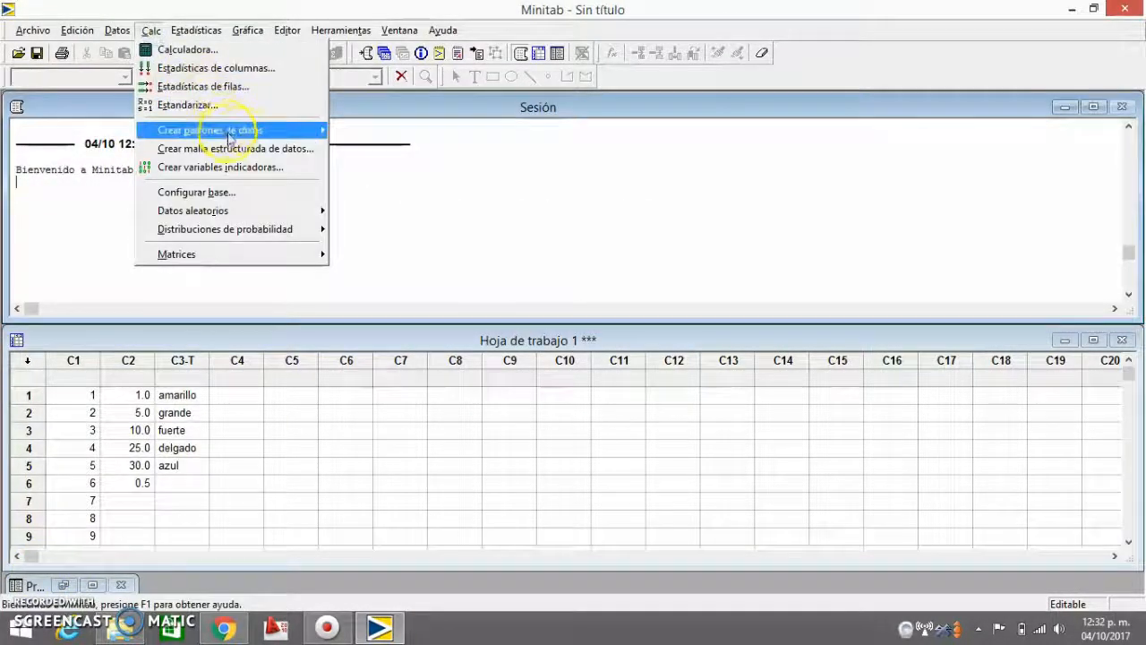
{"action": "mouse_move", "coordinate": [246, 130]}
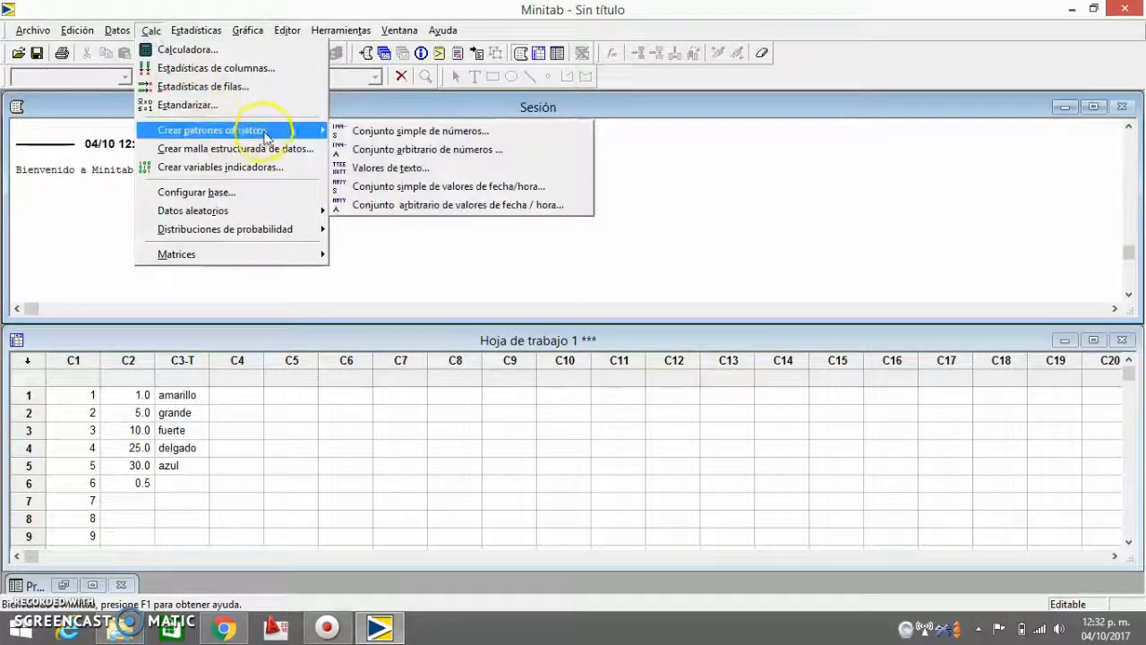
{"action": "left_click", "coordinate": [364, 205]}
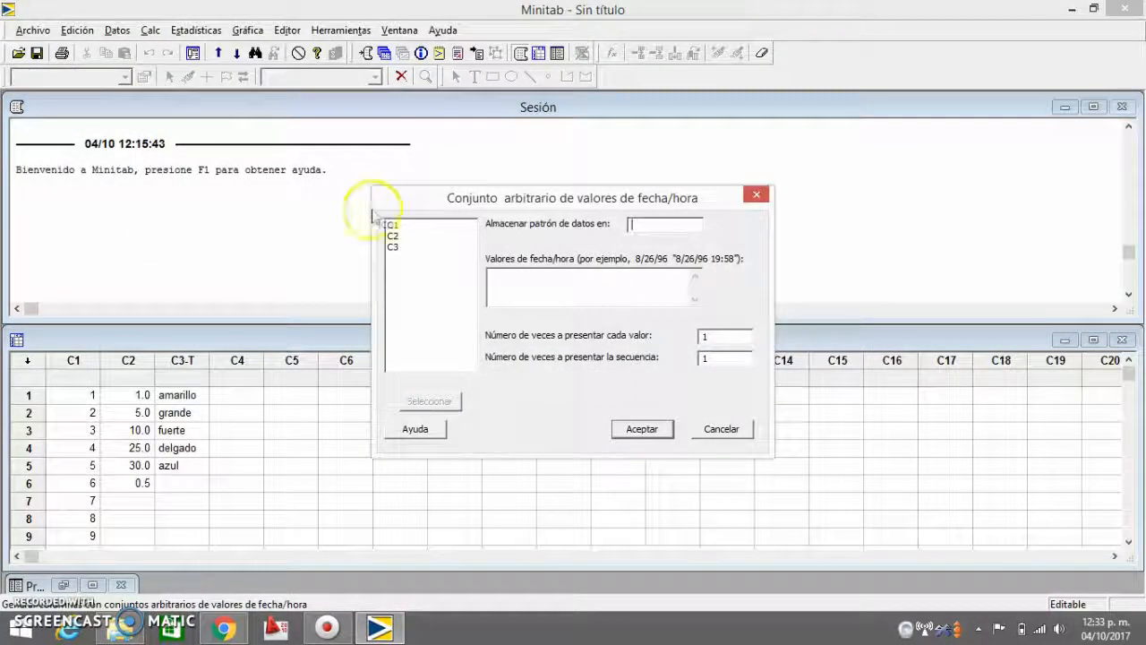
{"action": "left_click", "coordinate": [644, 228]}
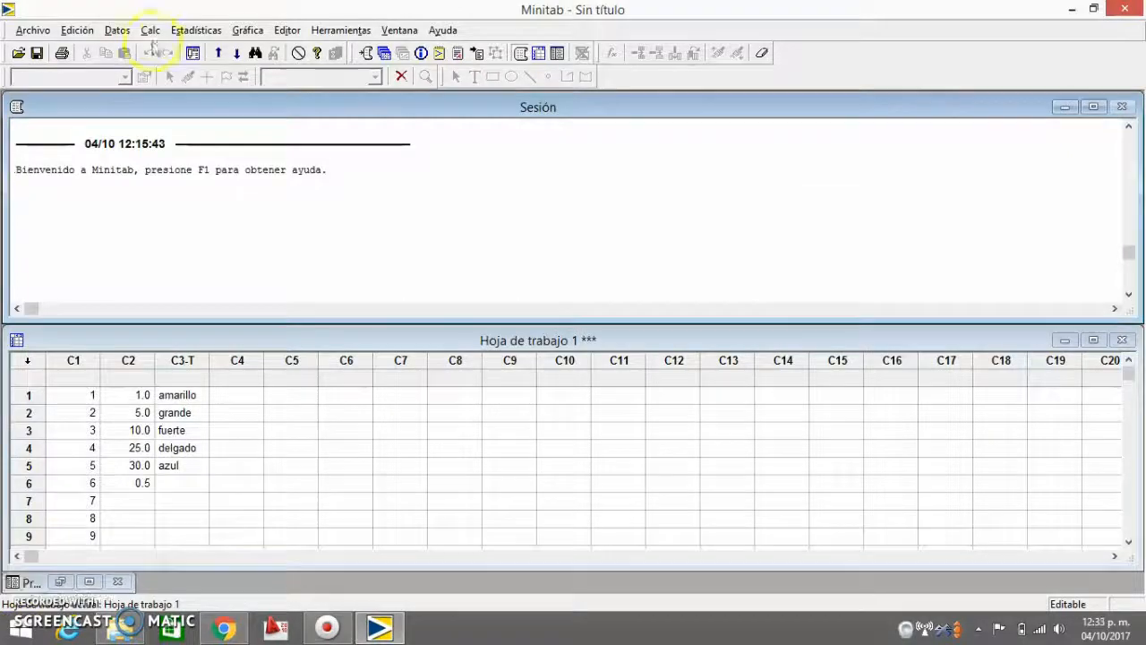
Try a structured mesh data setup with the X and Y upper limits at 7.0, and look through the example functions
{"action": "left_click", "coordinate": [152, 31]}
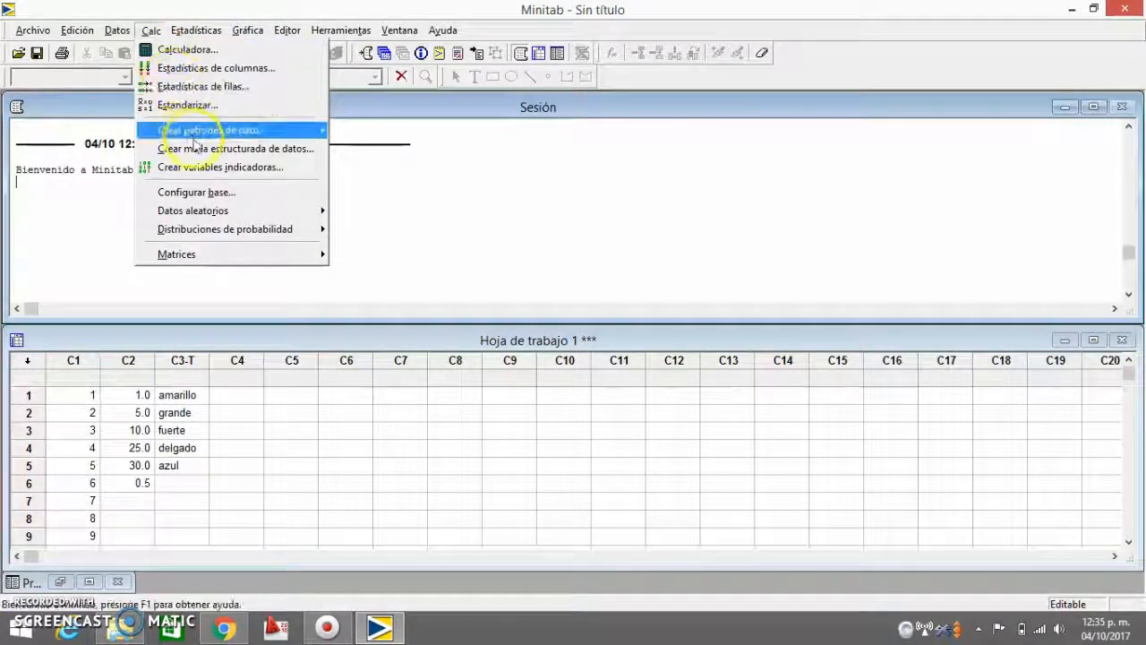
{"action": "left_click", "coordinate": [197, 150]}
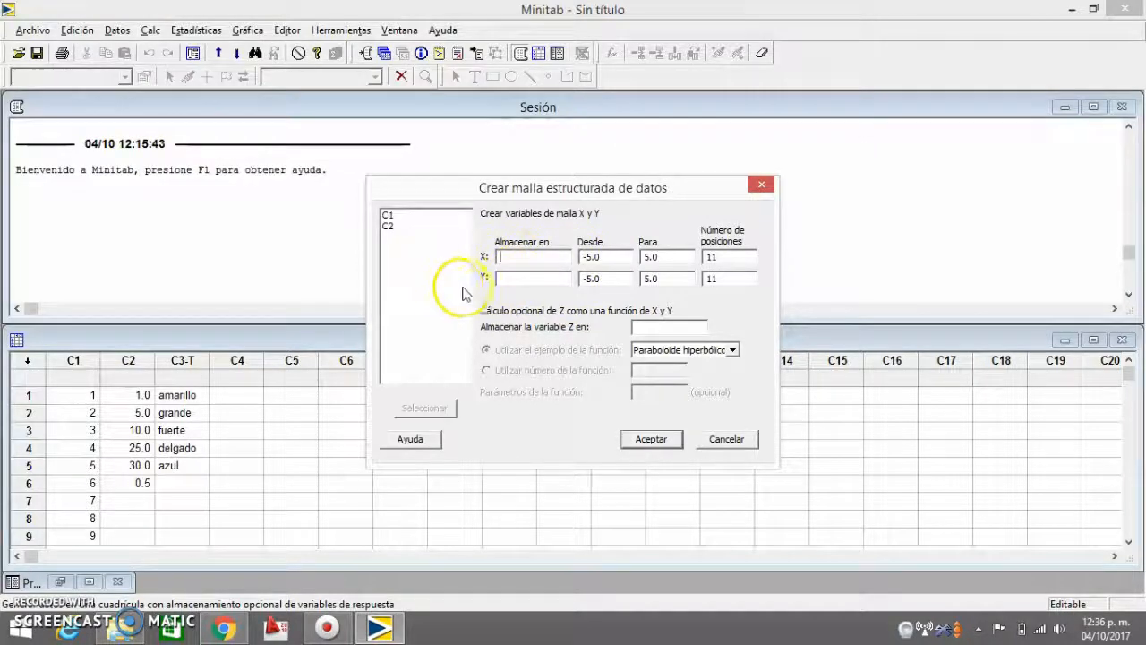
{"action": "double_click", "coordinate": [650, 257]}
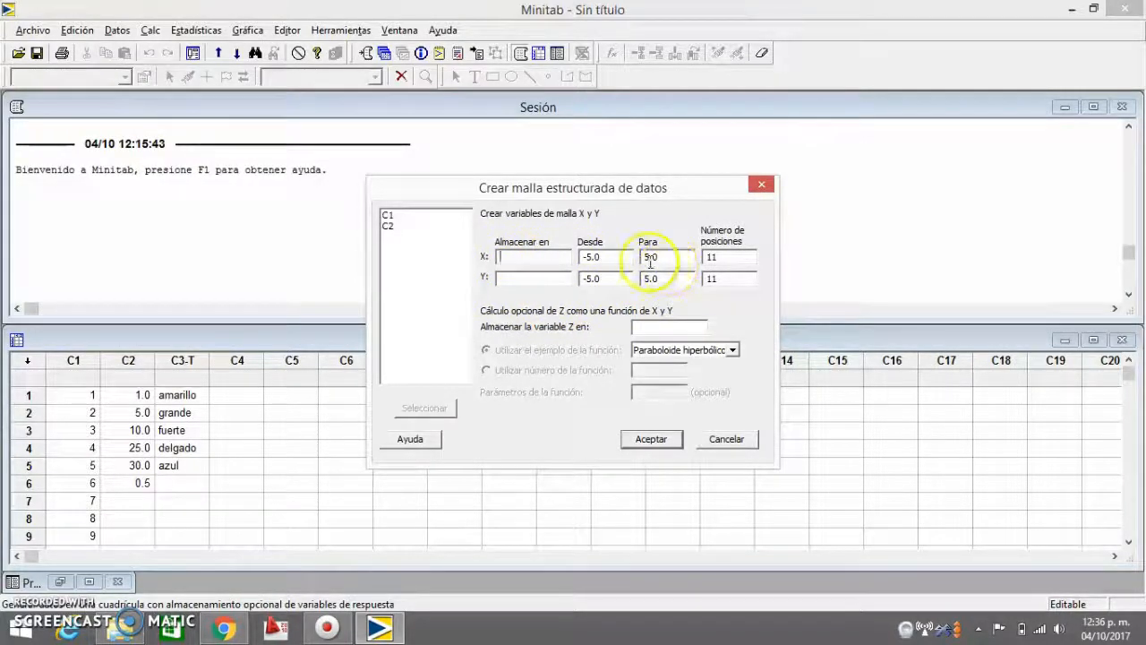
{"action": "type", "text": "10"}
{"action": "type", "text": "7"}
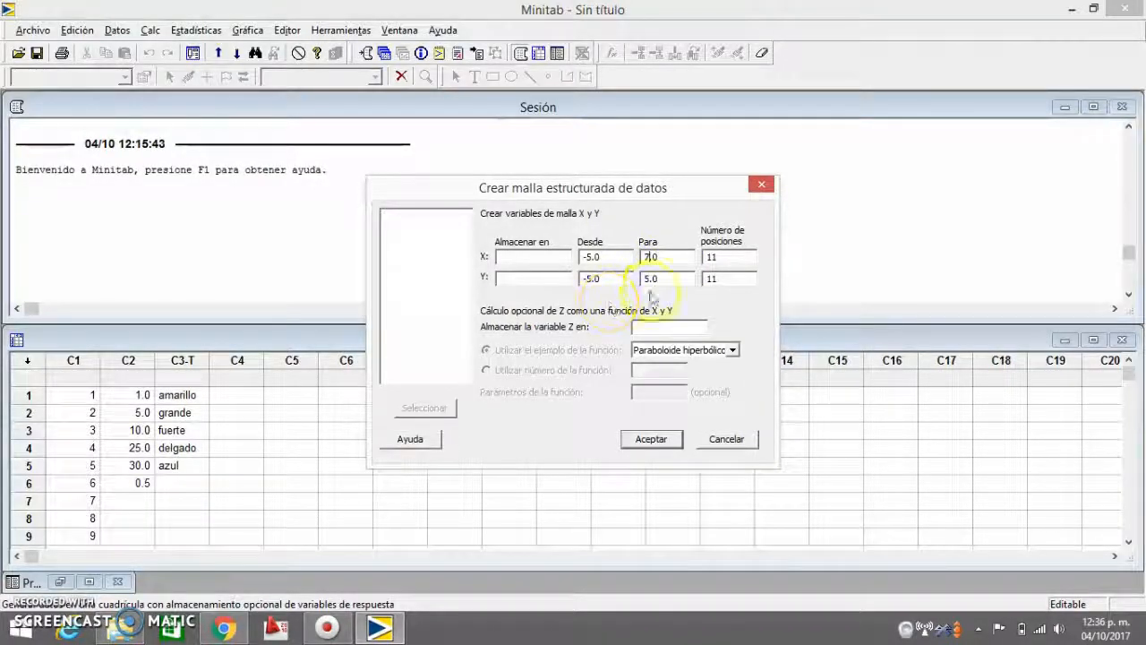
{"action": "left_click", "coordinate": [650, 278]}
{"action": "key", "text": "BackSpace"}
{"action": "type", "text": "7"}
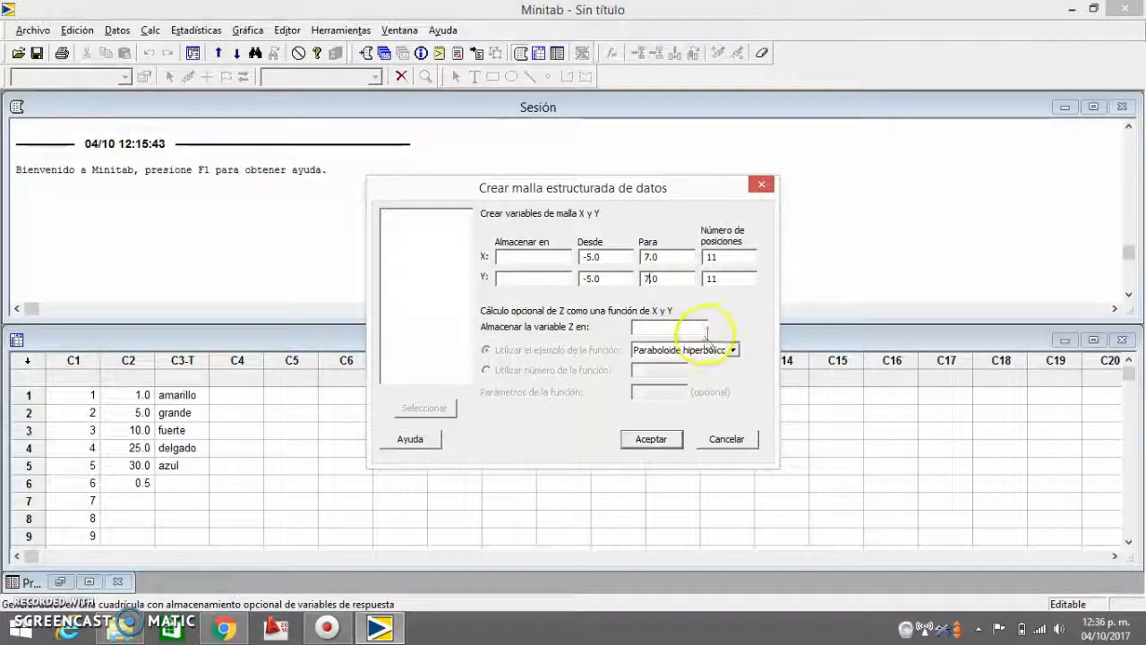
{"action": "left_click", "coordinate": [729, 350]}
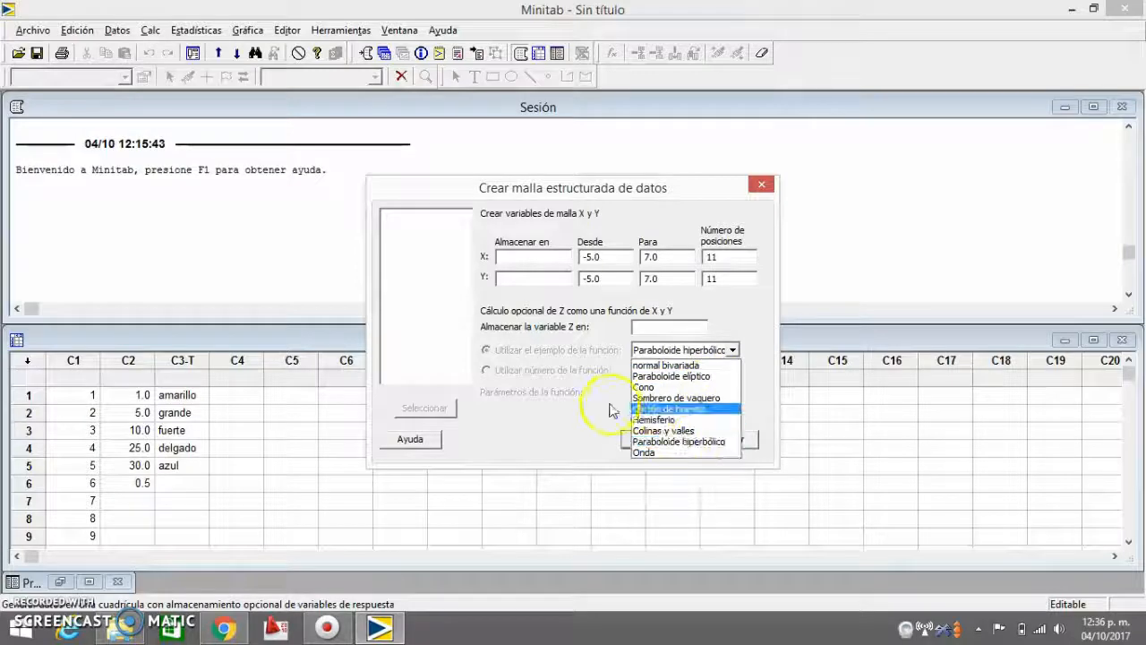
{"action": "left_click", "coordinate": [644, 403]}
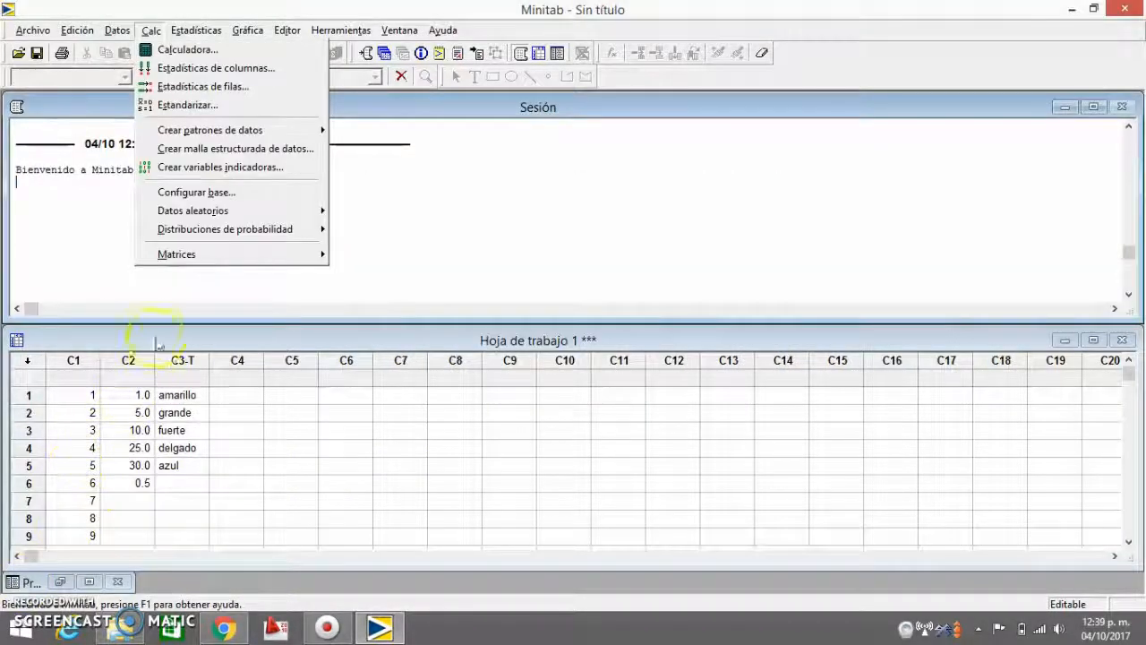
Create indicator variables for column C1, keeping the proposed storage columns
{"action": "left_click", "coordinate": [225, 166]}
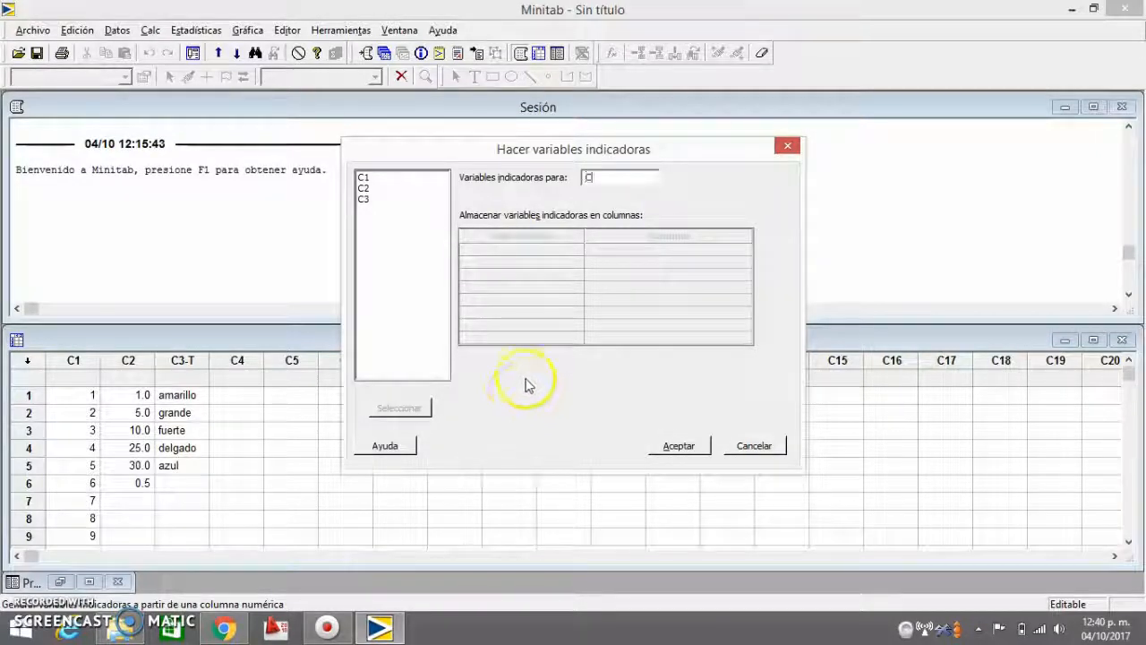
{"action": "type", "text": "1"}
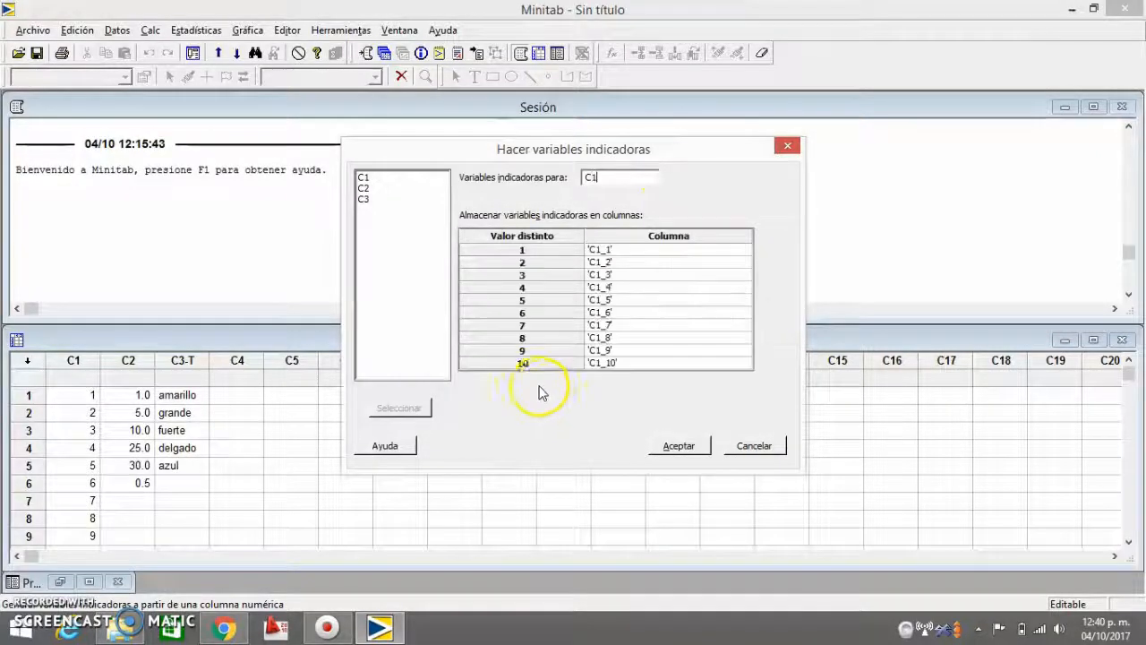
{"action": "left_click", "coordinate": [680, 445]}
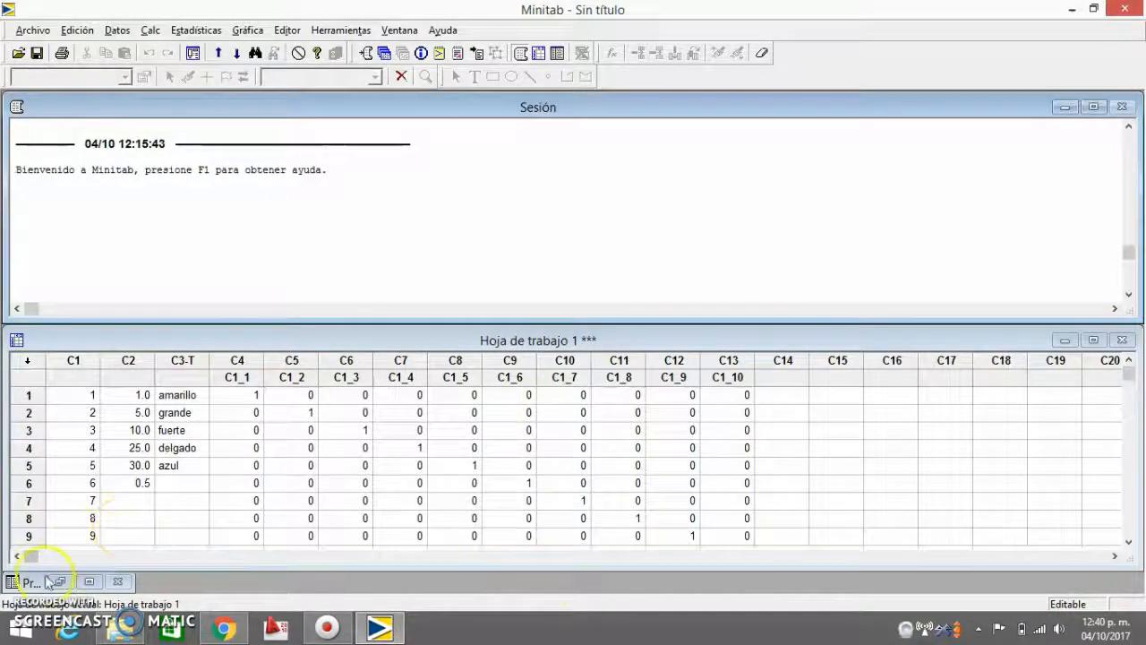
Open the base settings for the random number generator
{"action": "left_click", "coordinate": [150, 30]}
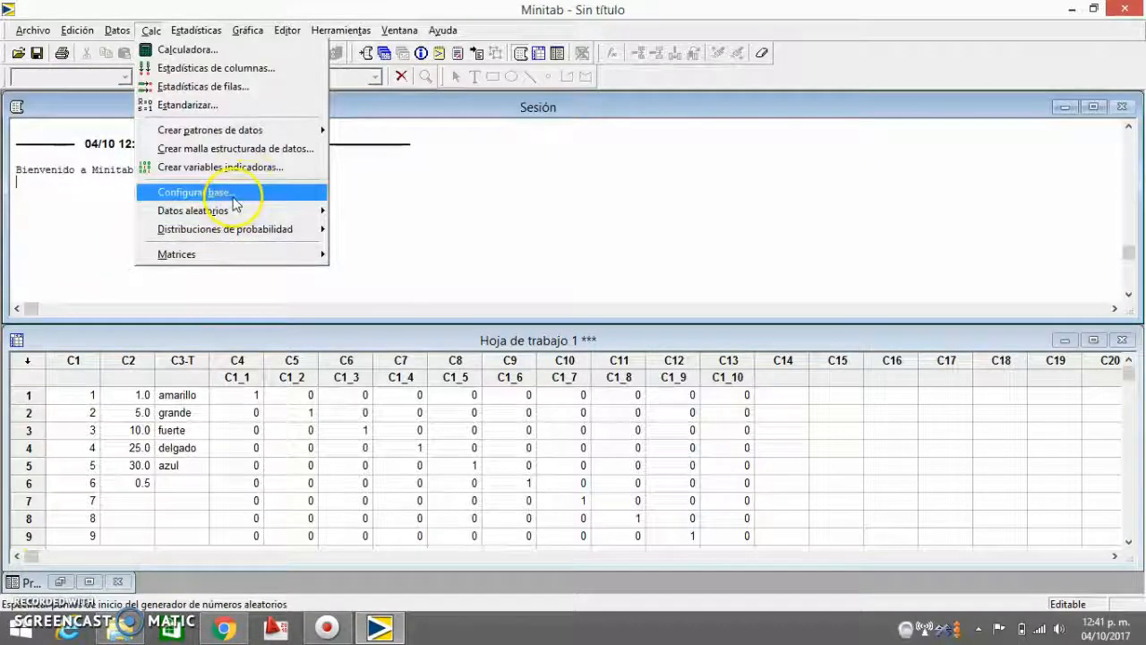
{"action": "left_click", "coordinate": [234, 195]}
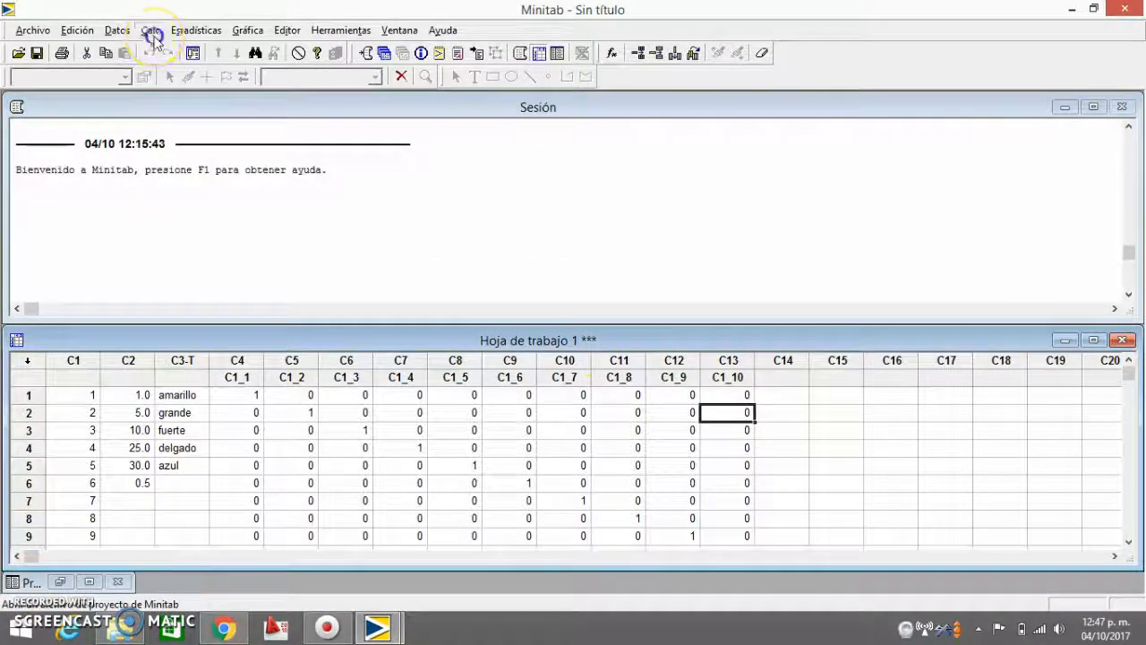
Set up random data from a normal distribution with 5 rows stored in column c16
{"action": "left_click", "coordinate": [152, 30]}
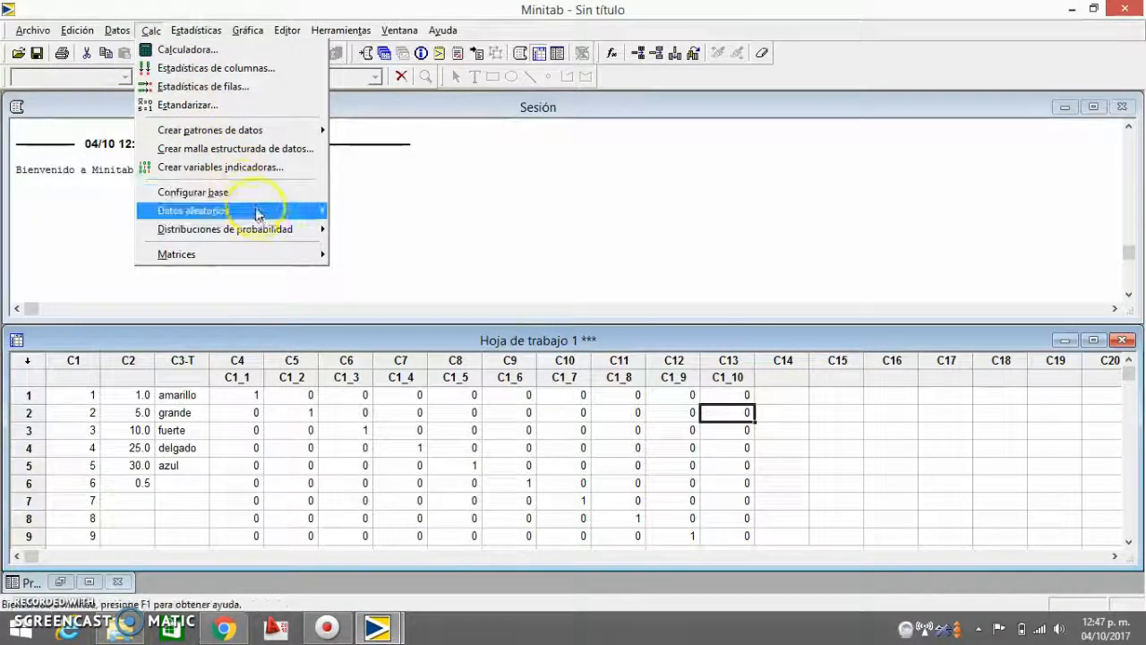
{"action": "mouse_move", "coordinate": [257, 213]}
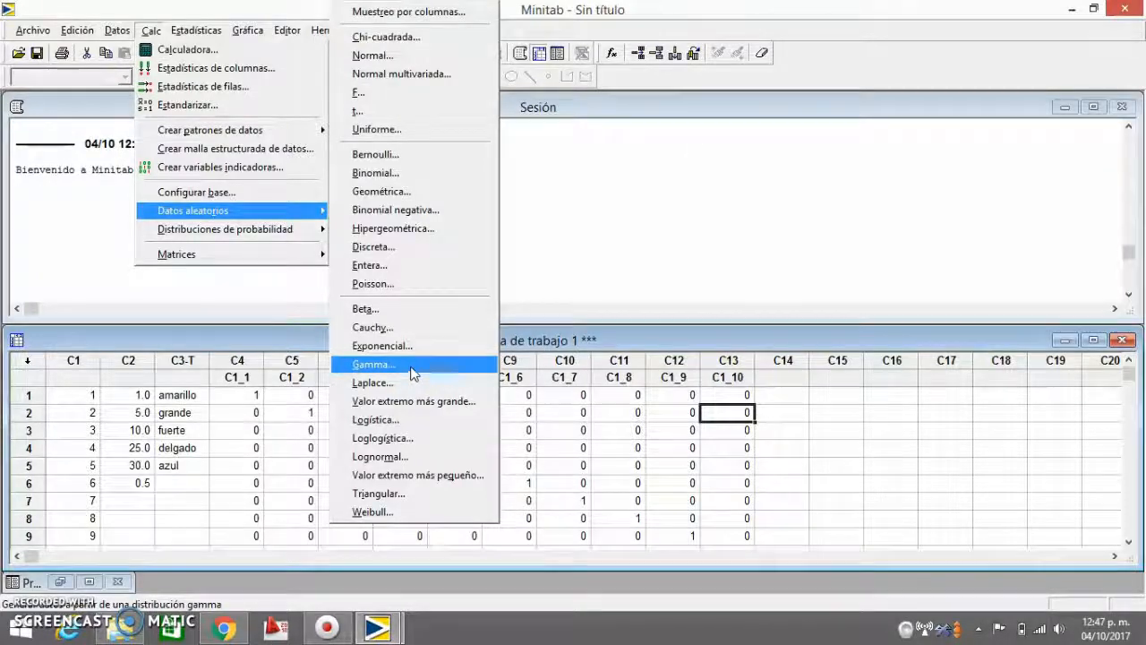
{"action": "left_click", "coordinate": [430, 283]}
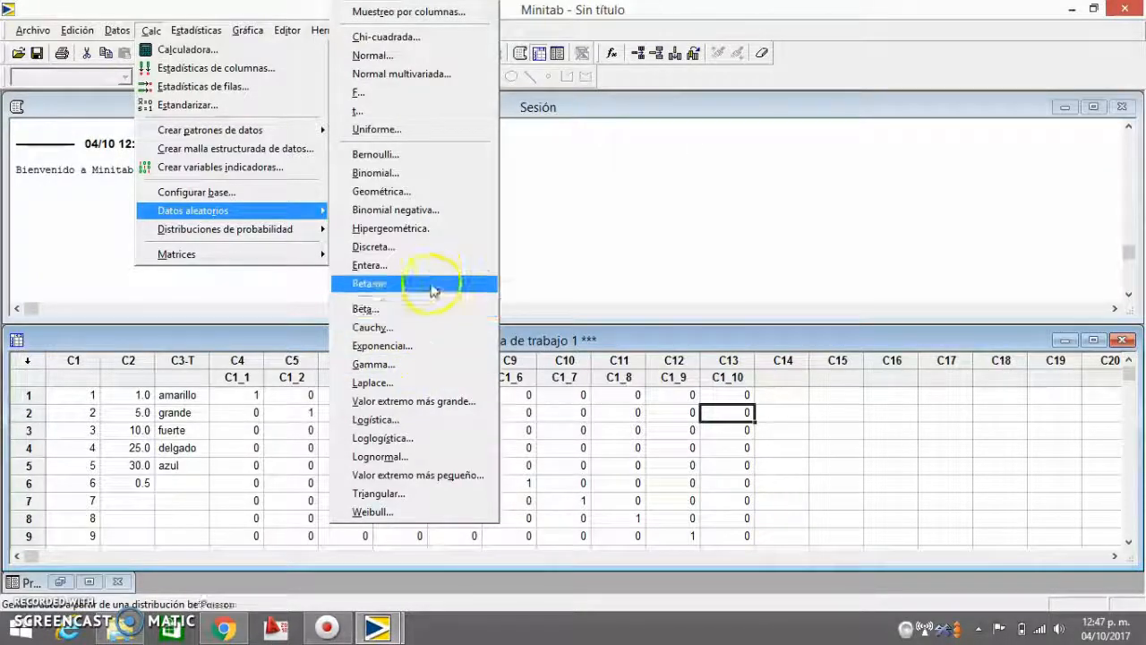
{"action": "left_click", "coordinate": [414, 56]}
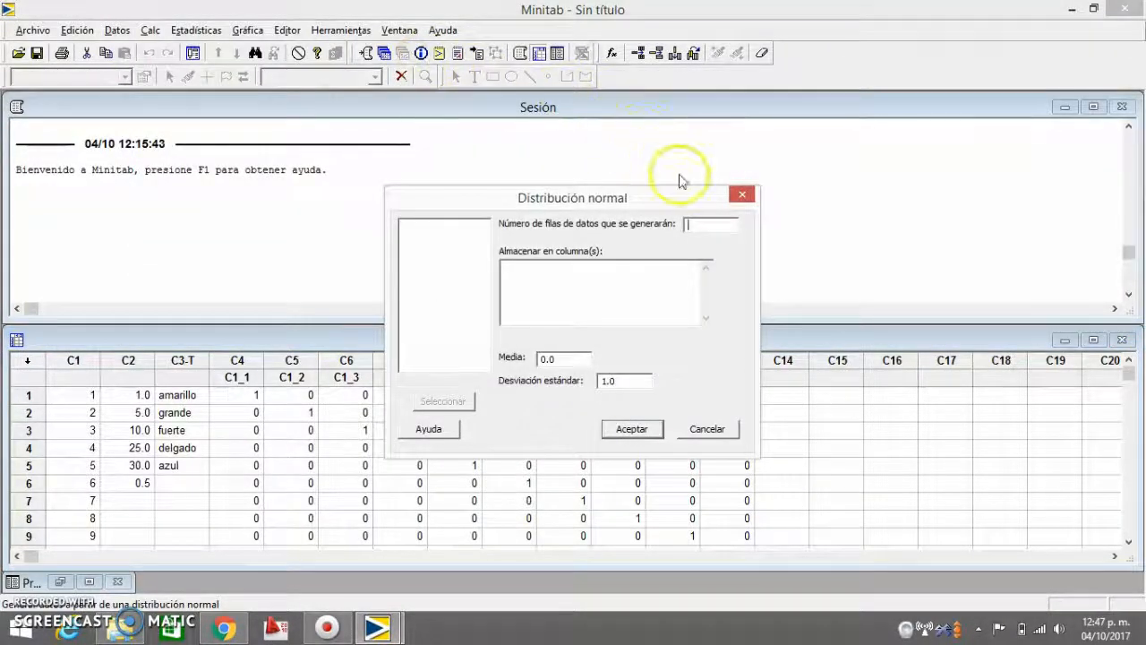
{"action": "left_click", "coordinate": [710, 222]}
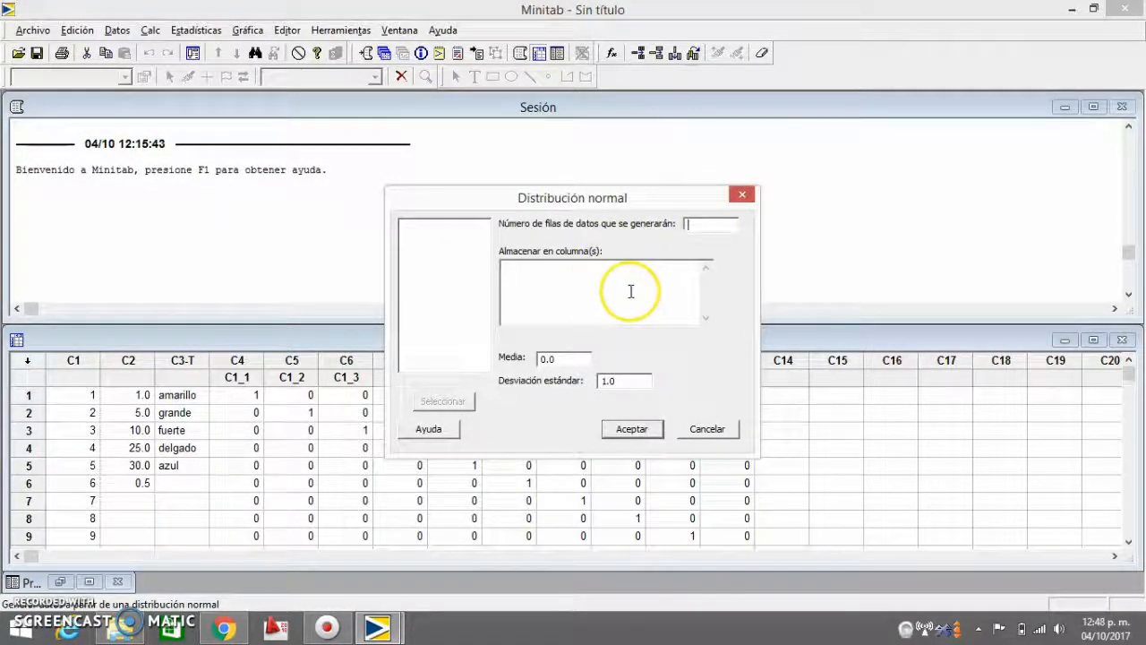
{"action": "type", "text": "5"}
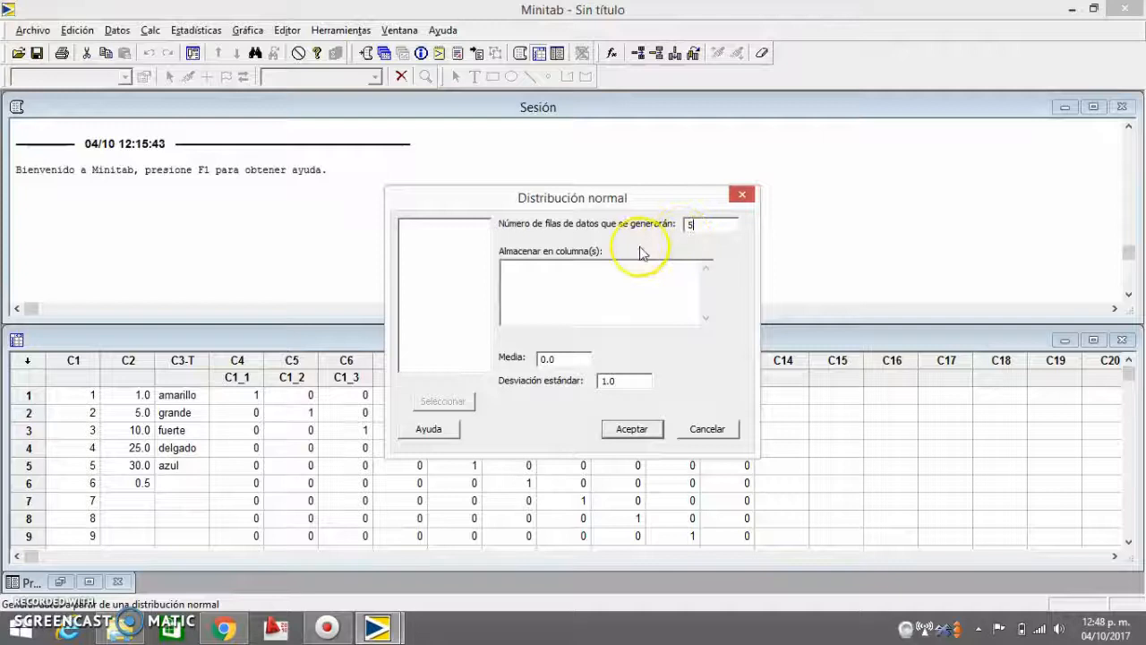
{"action": "left_click", "coordinate": [595, 270]}
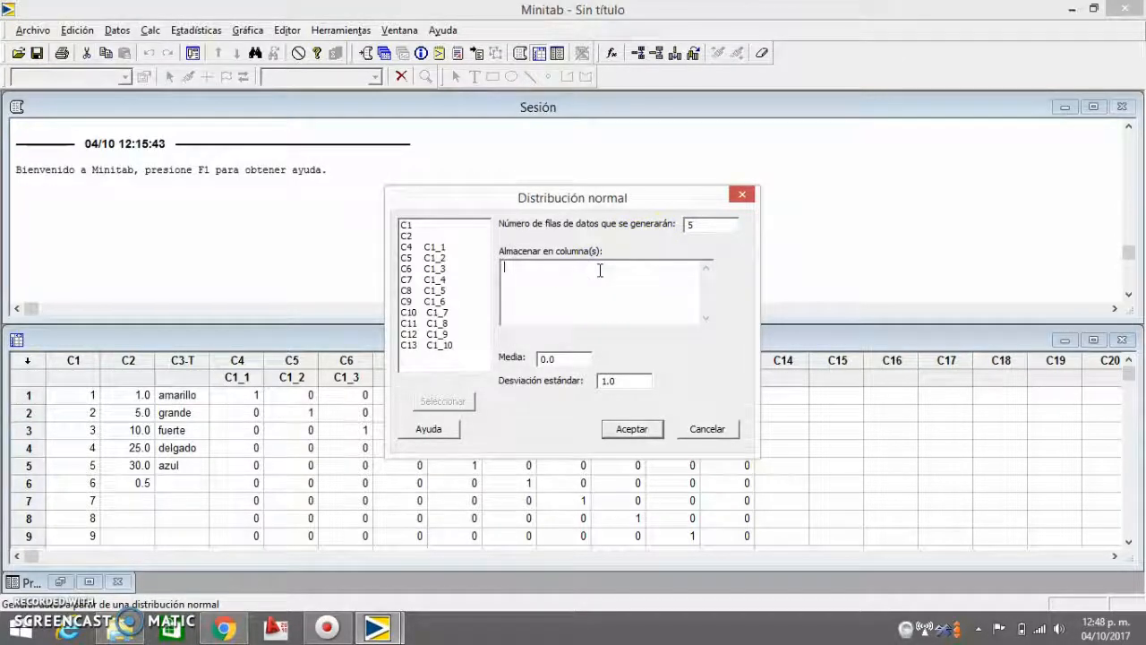
{"action": "type", "text": "c1"}
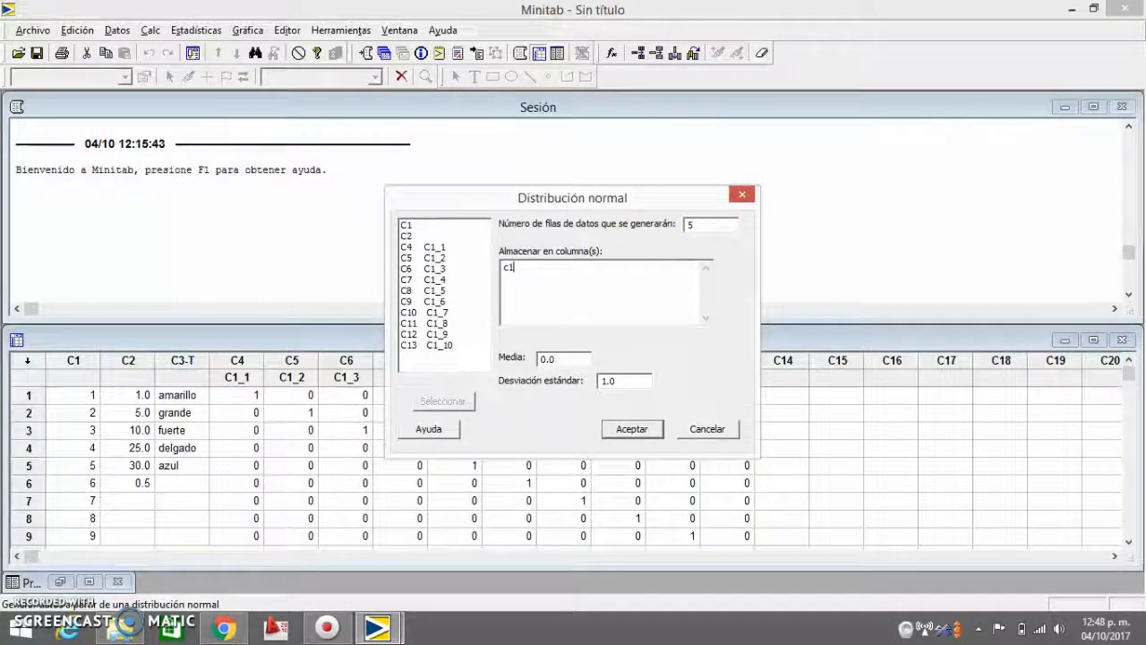
{"action": "type", "text": "6"}
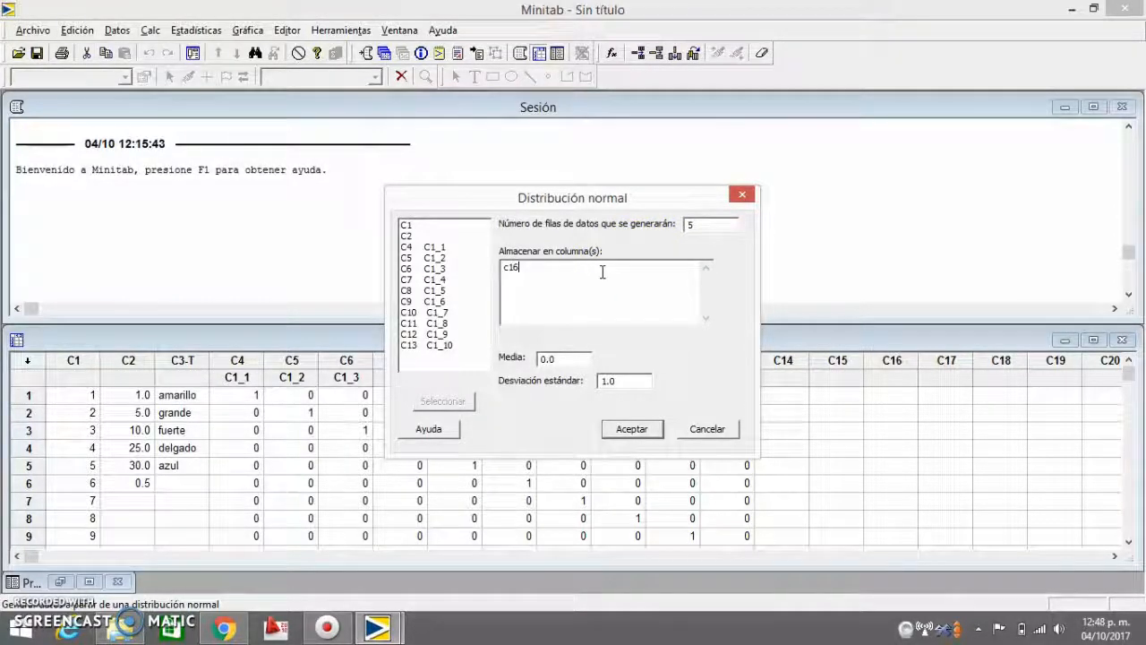
Set the normal distribution's mean to 5.0 and standard deviation to 2.0, and generate the random data
{"action": "left_click", "coordinate": [575, 359]}
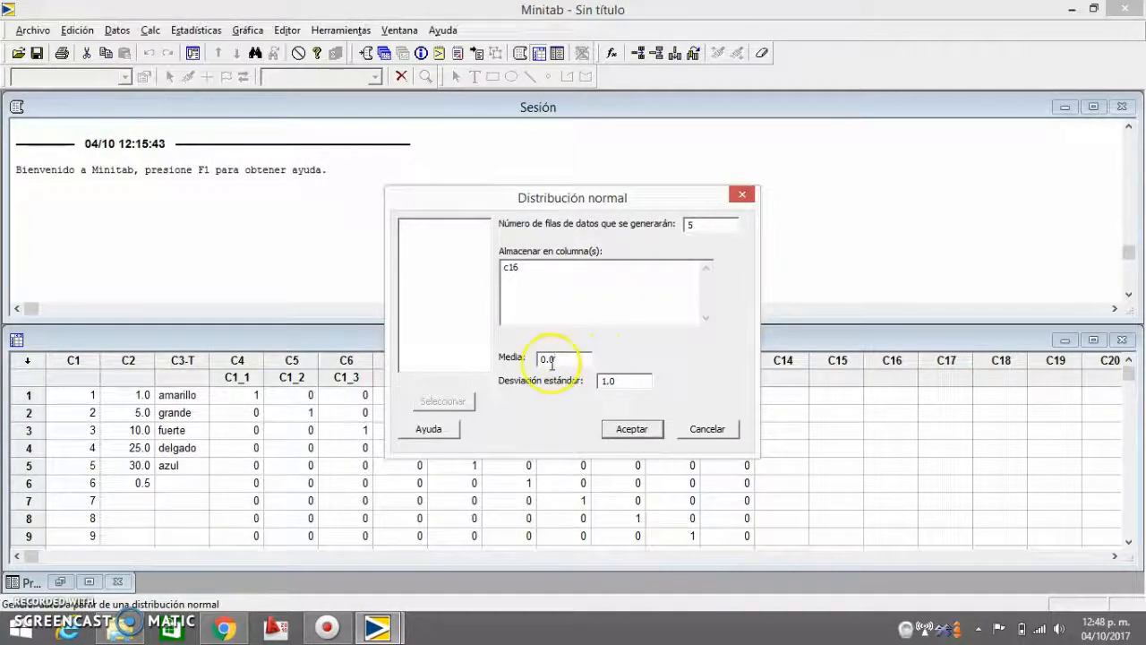
{"action": "key", "text": "BackSpace"}
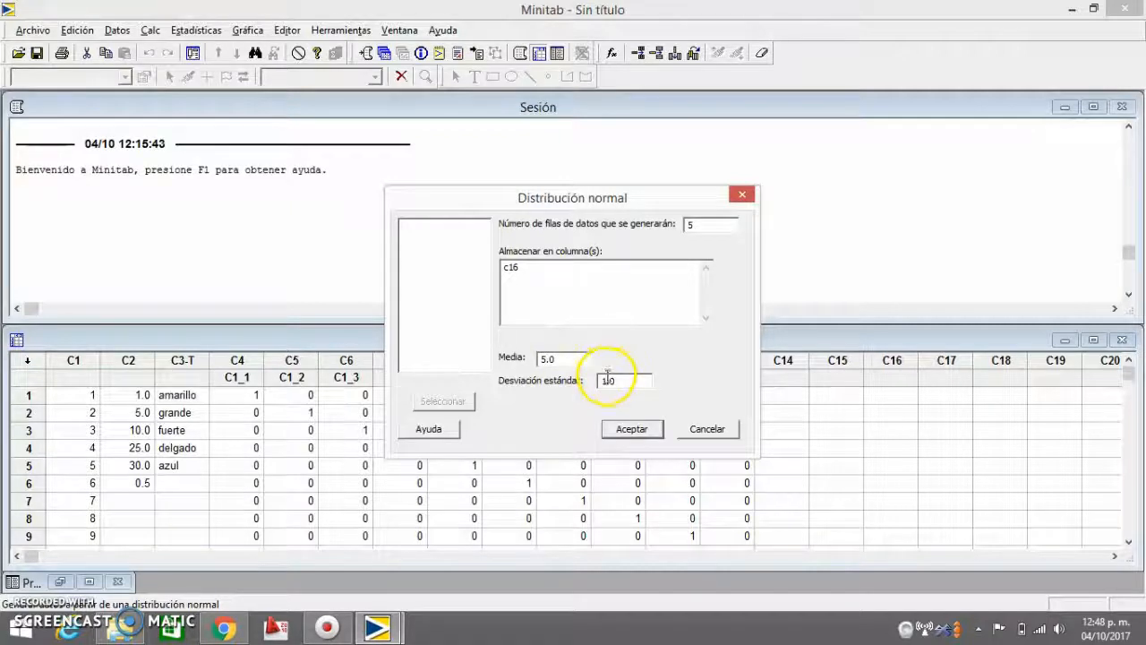
{"action": "double_click", "coordinate": [607, 380]}
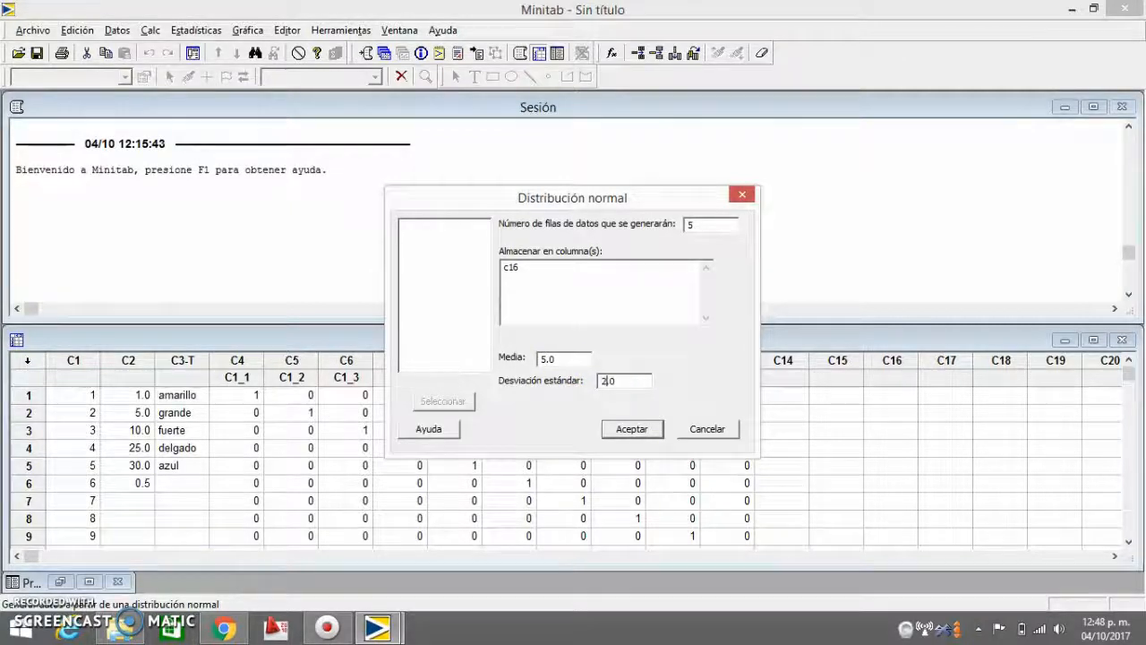
{"action": "type", "text": "5.0"}
{"action": "left_click", "coordinate": [631, 429]}
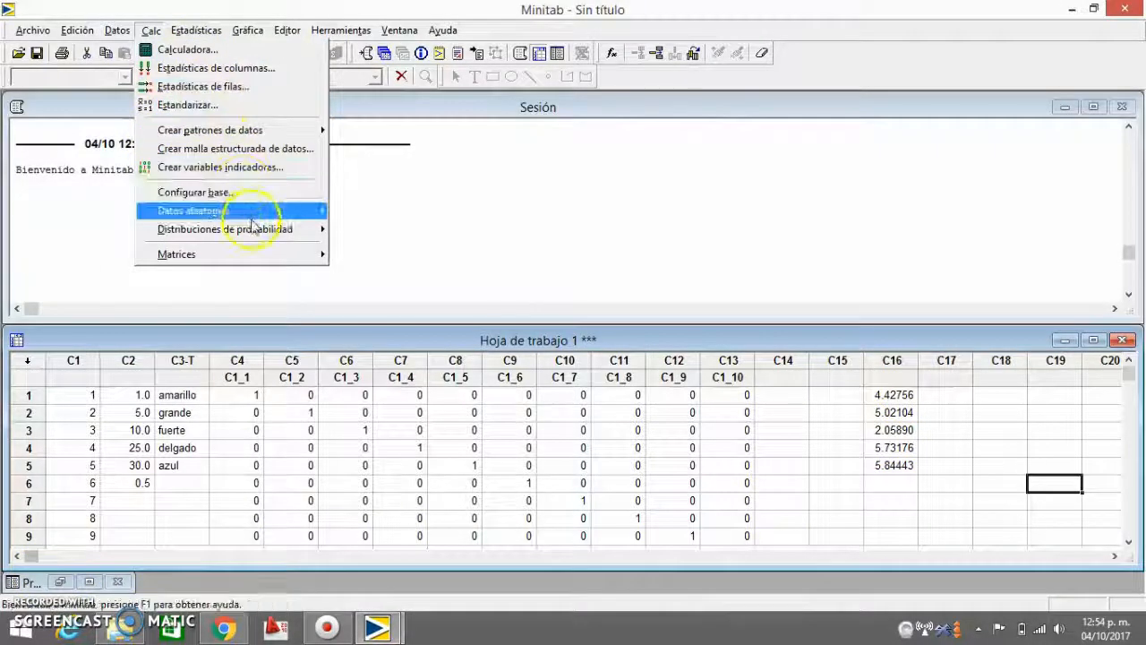
Look through the available probability distribution and matrix operations
{"action": "mouse_move", "coordinate": [285, 232]}
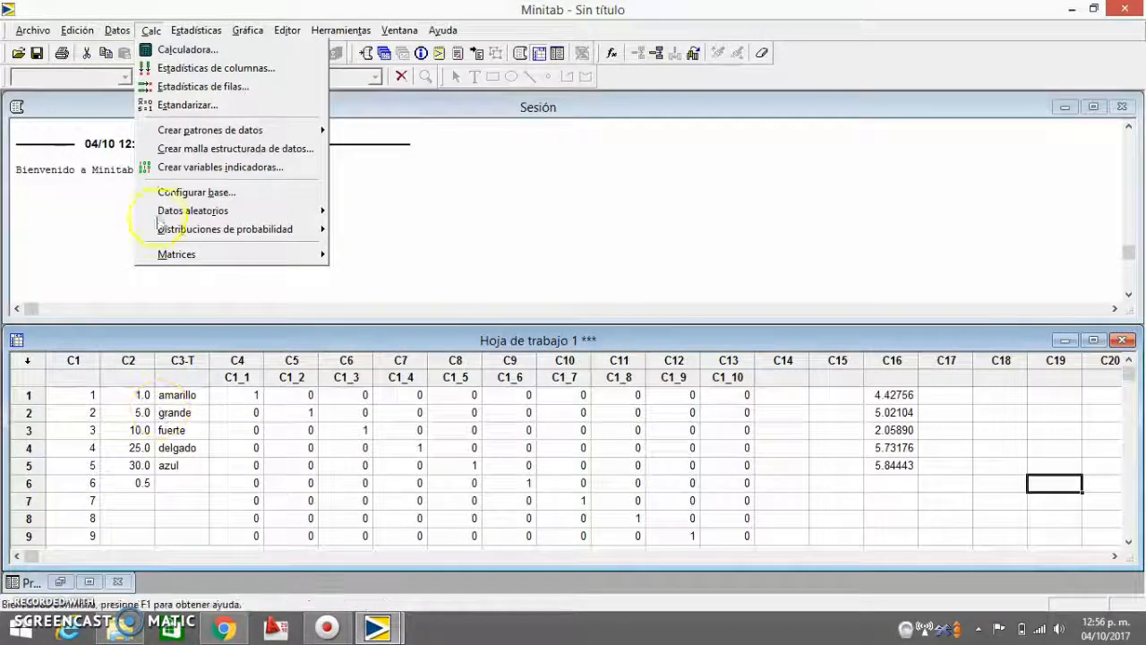
{"action": "mouse_move", "coordinate": [232, 258]}
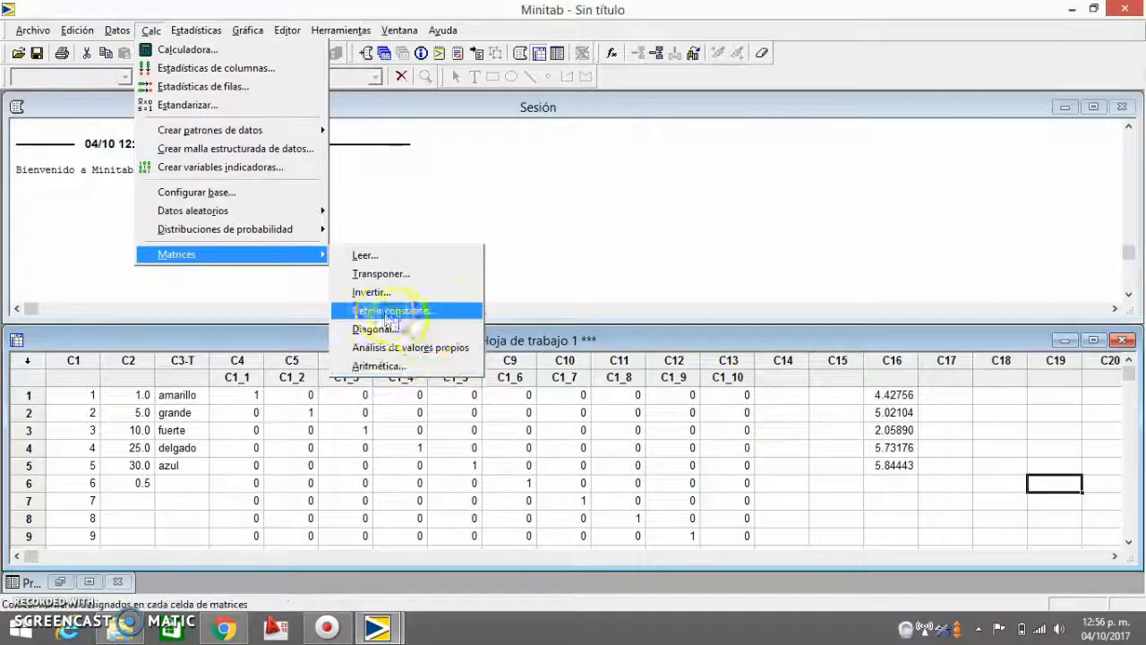
{"action": "left_click", "coordinate": [354, 333]}
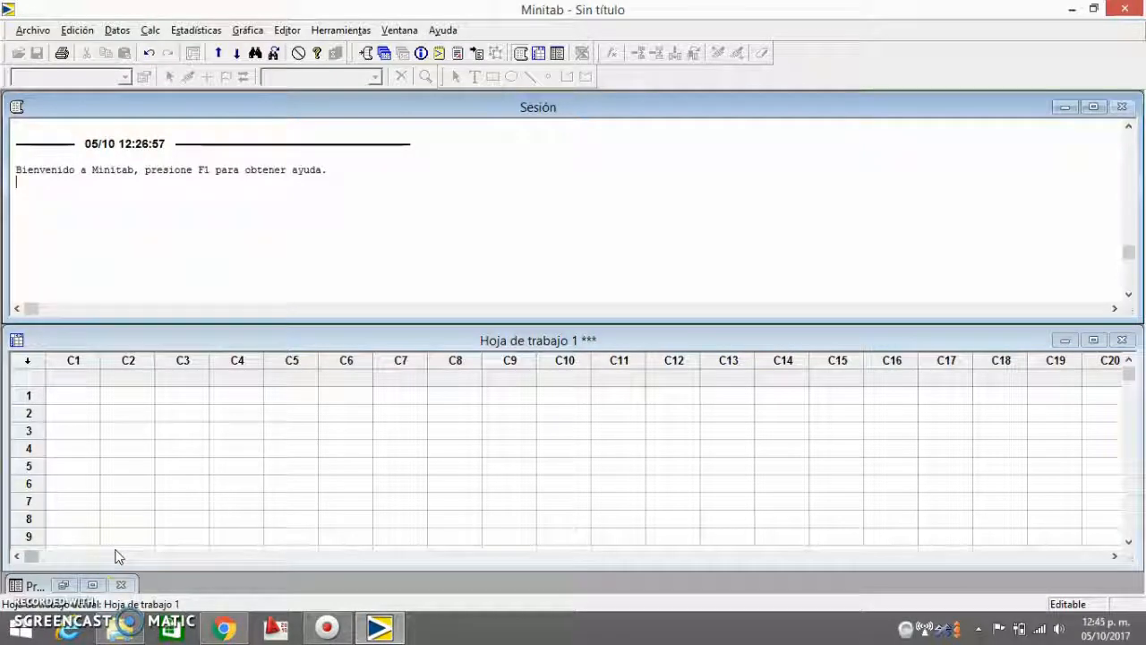
Examine the editor options for moving to the next and previous command in the session window
{"action": "left_click", "coordinate": [298, 36]}
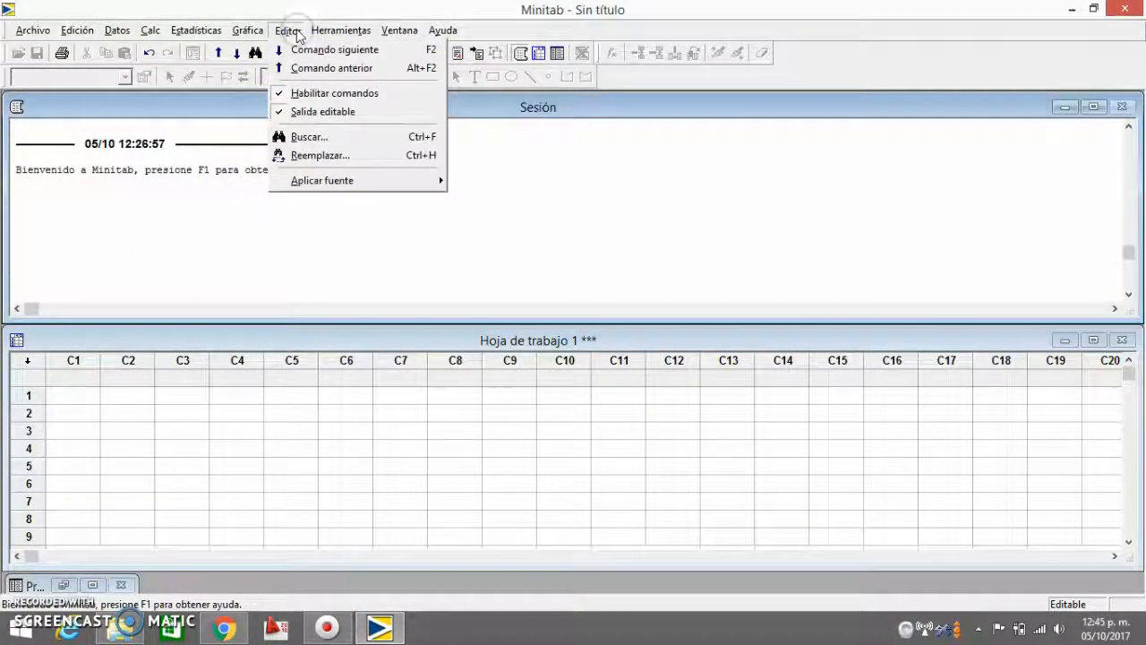
{"action": "left_click", "coordinate": [288, 40]}
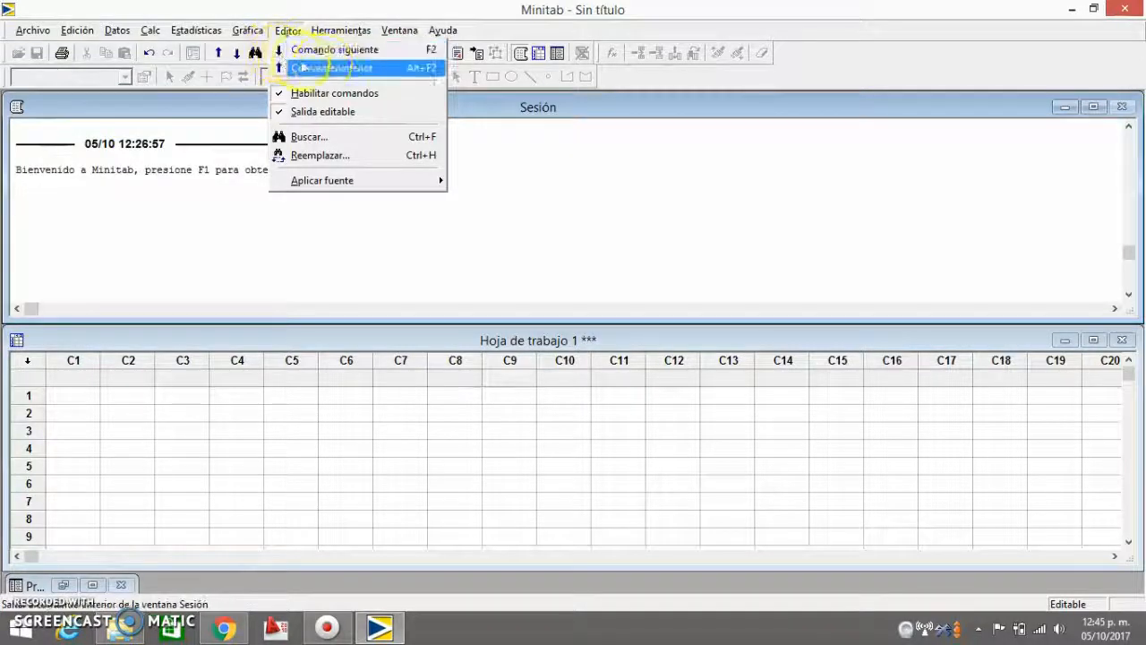
{"action": "left_click", "coordinate": [374, 55]}
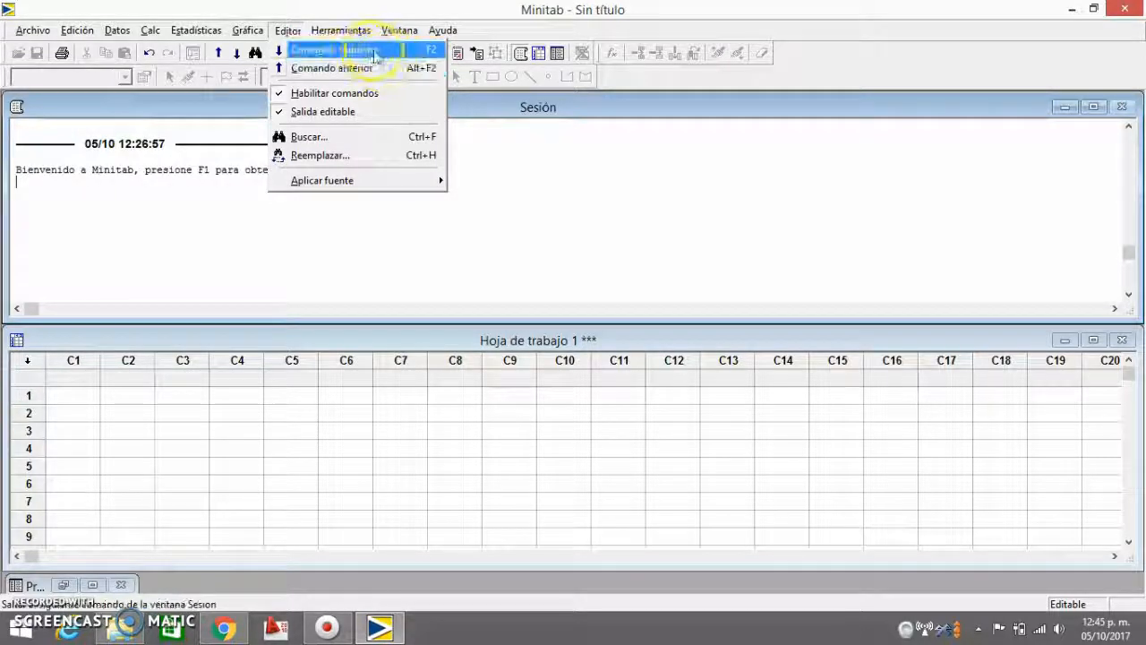
{"action": "left_click", "coordinate": [36, 586]}
{"action": "left_click", "coordinate": [287, 31]}
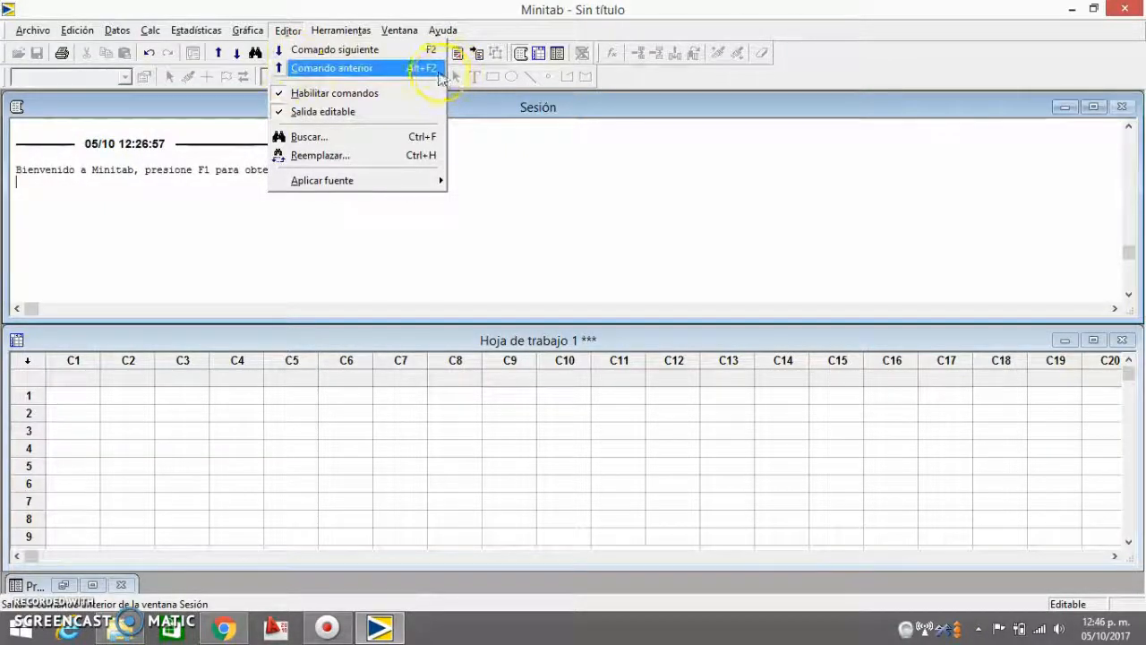
{"action": "left_click", "coordinate": [427, 198]}
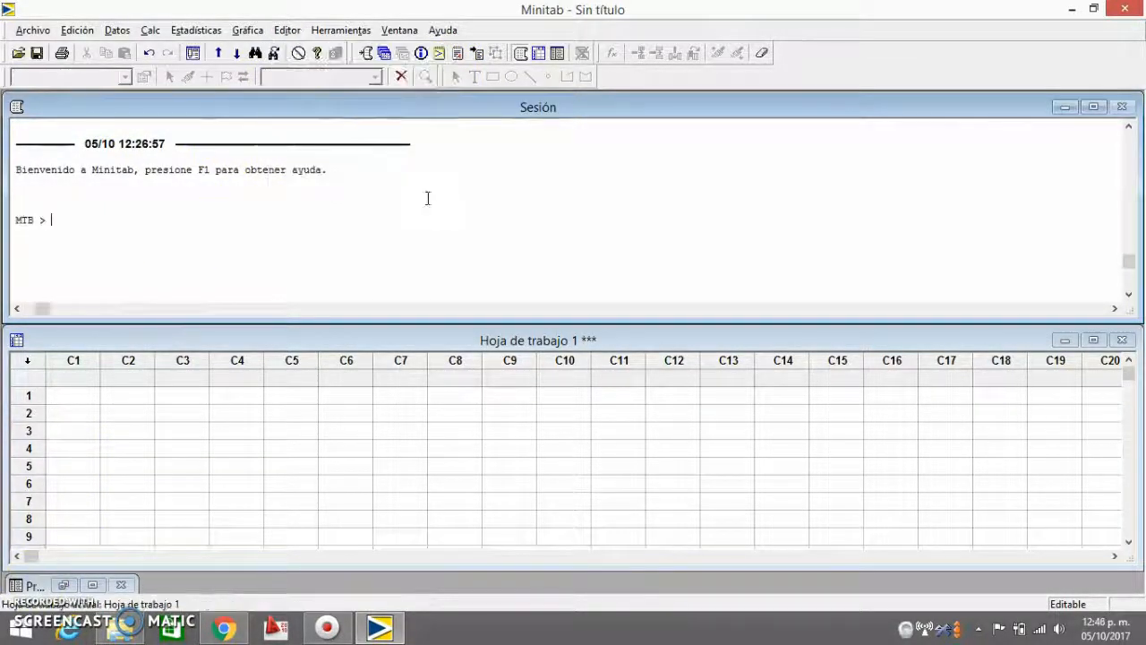
Toggle the option that enables commands in the session window
{"action": "left_click", "coordinate": [286, 31]}
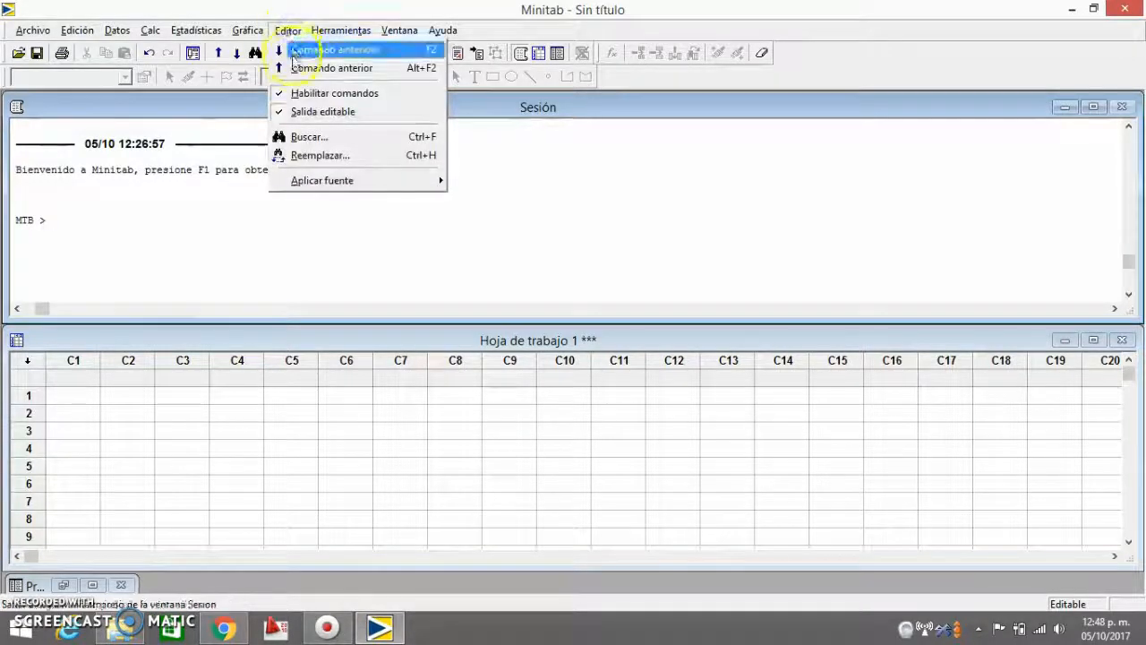
{"action": "left_click", "coordinate": [281, 92]}
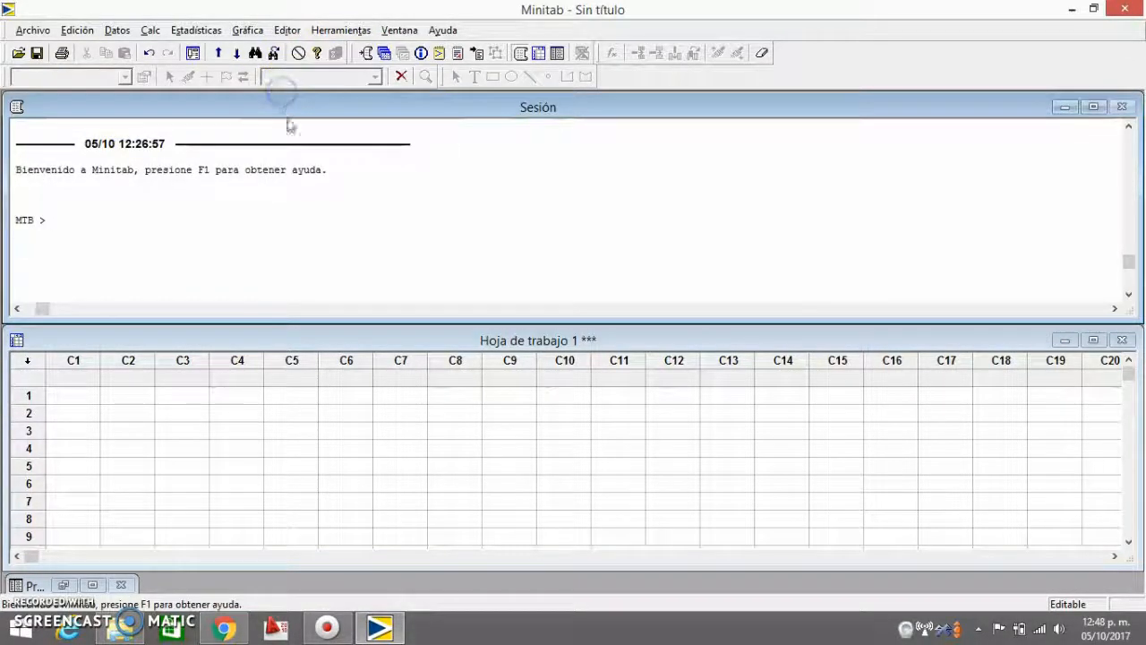
Turn on the session window option that enables commands, and return to the session window
{"action": "left_click", "coordinate": [312, 186]}
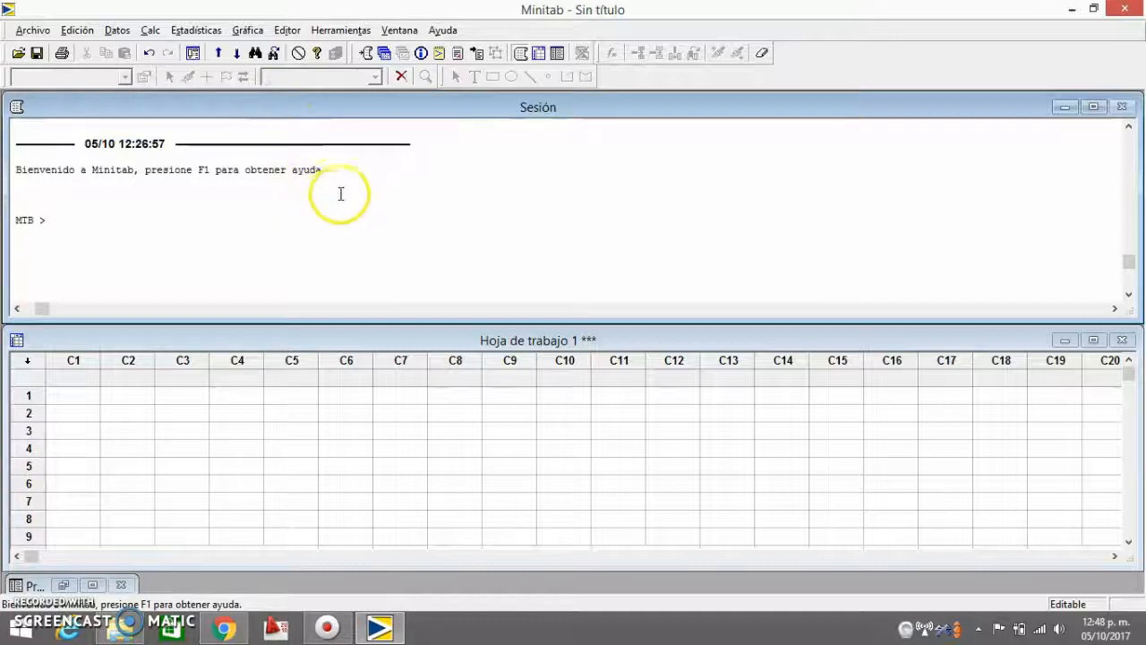
{"action": "left_click", "coordinate": [286, 33]}
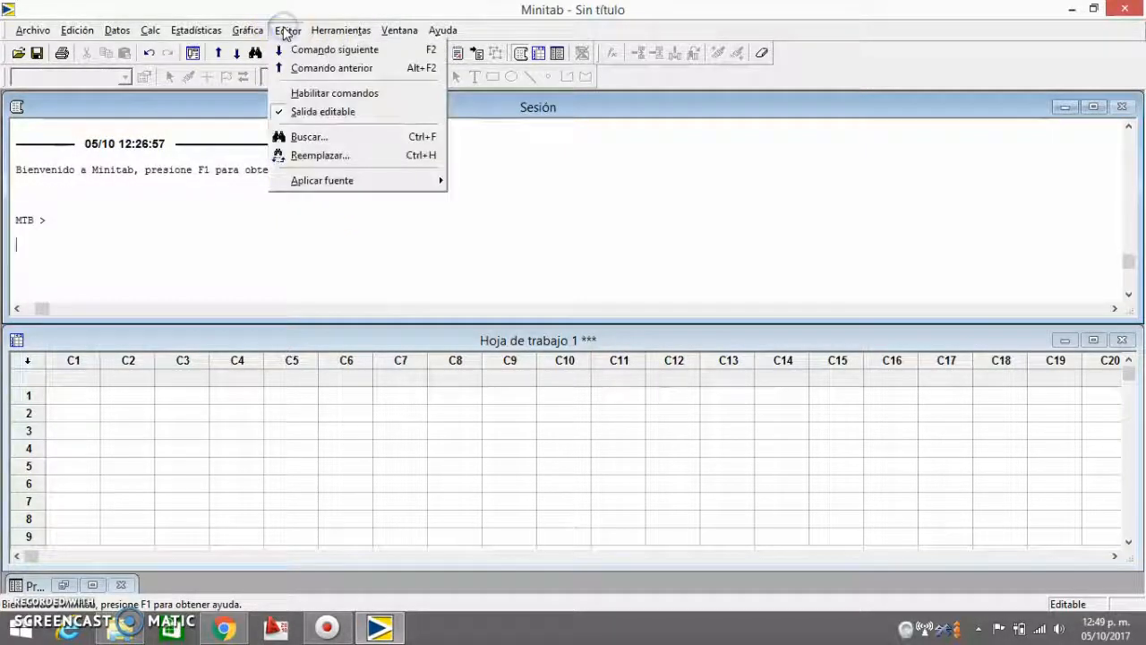
{"action": "left_click", "coordinate": [283, 91]}
{"action": "left_click", "coordinate": [46, 240]}
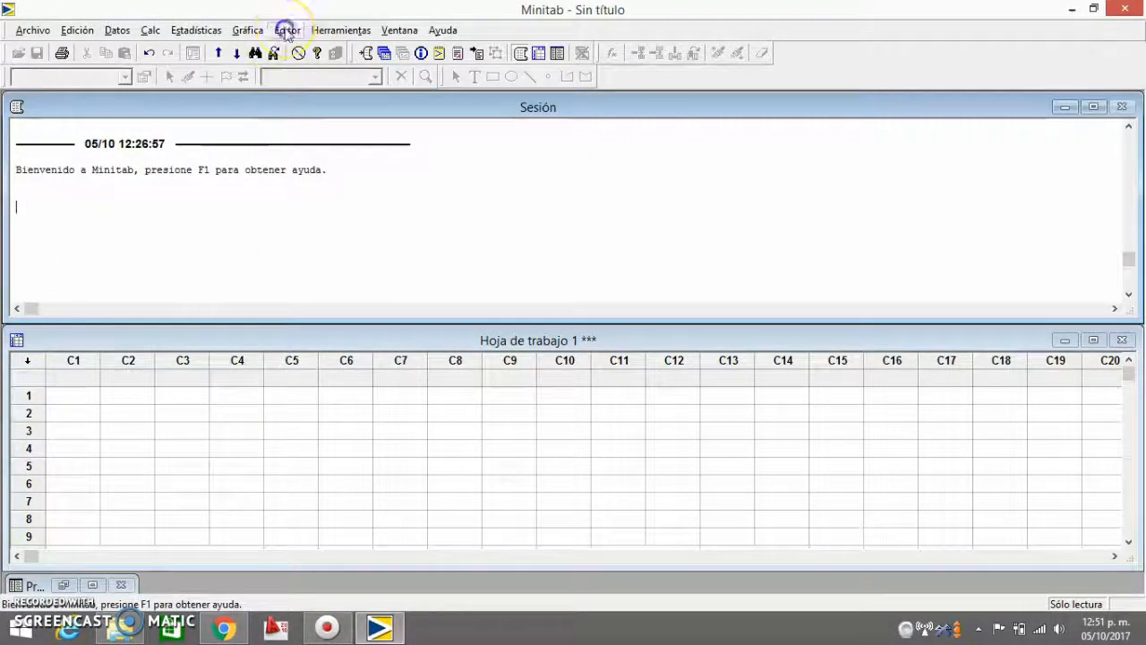
Make the session window's output editable, and switch it back to read-only
{"action": "left_click", "coordinate": [287, 32]}
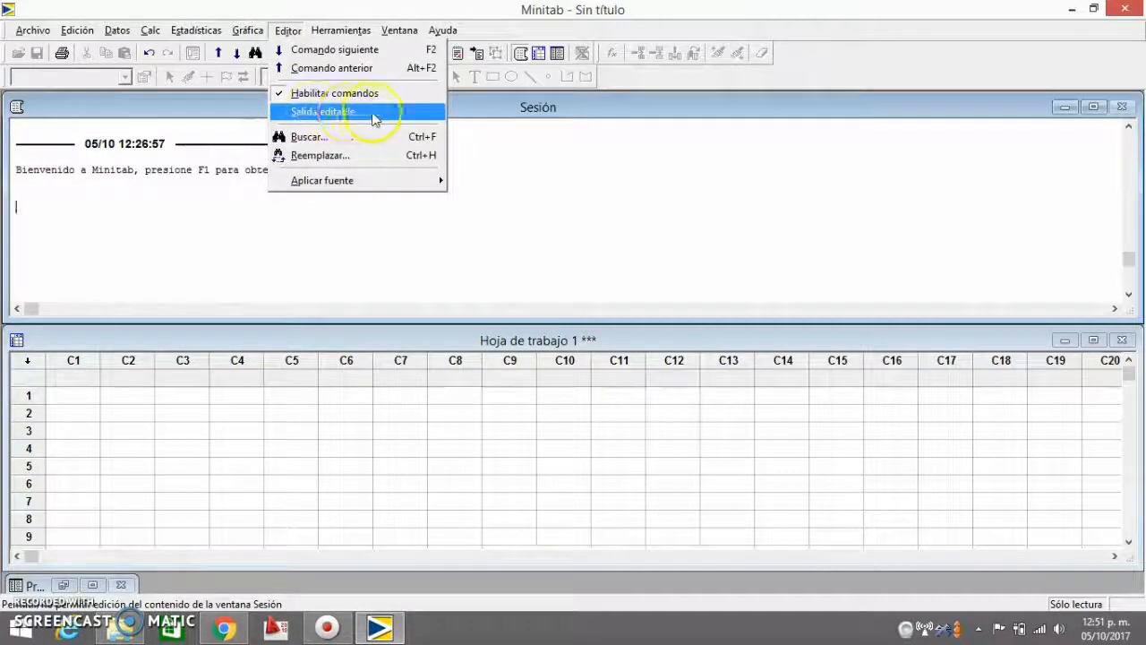
{"action": "left_click", "coordinate": [285, 112]}
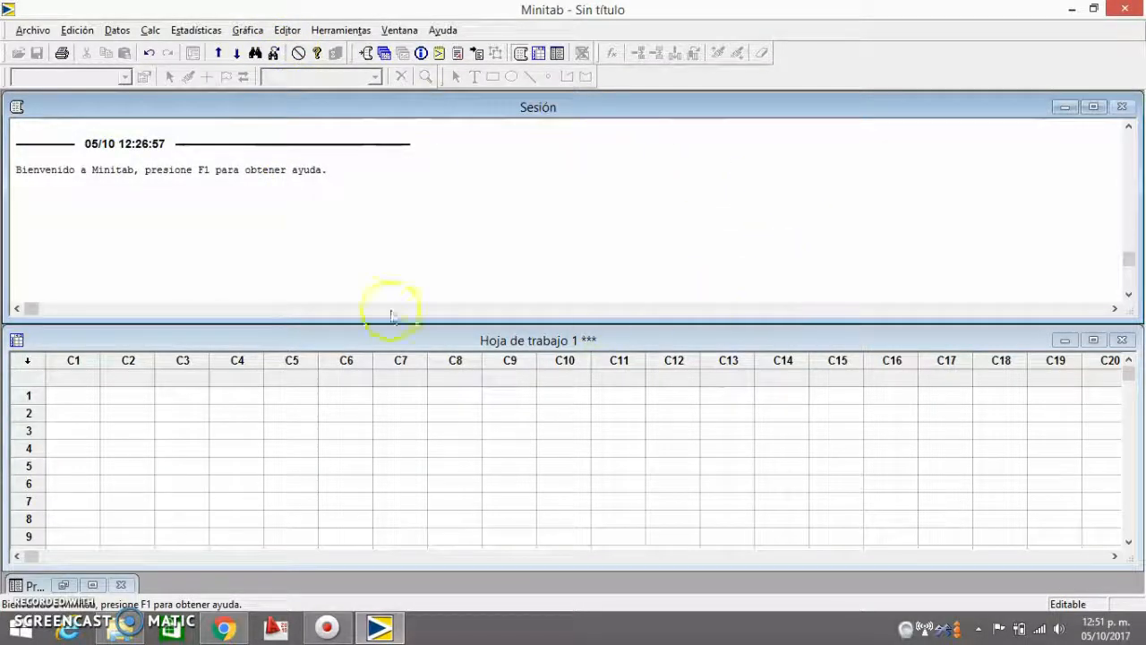
{"action": "left_click", "coordinate": [286, 29]}
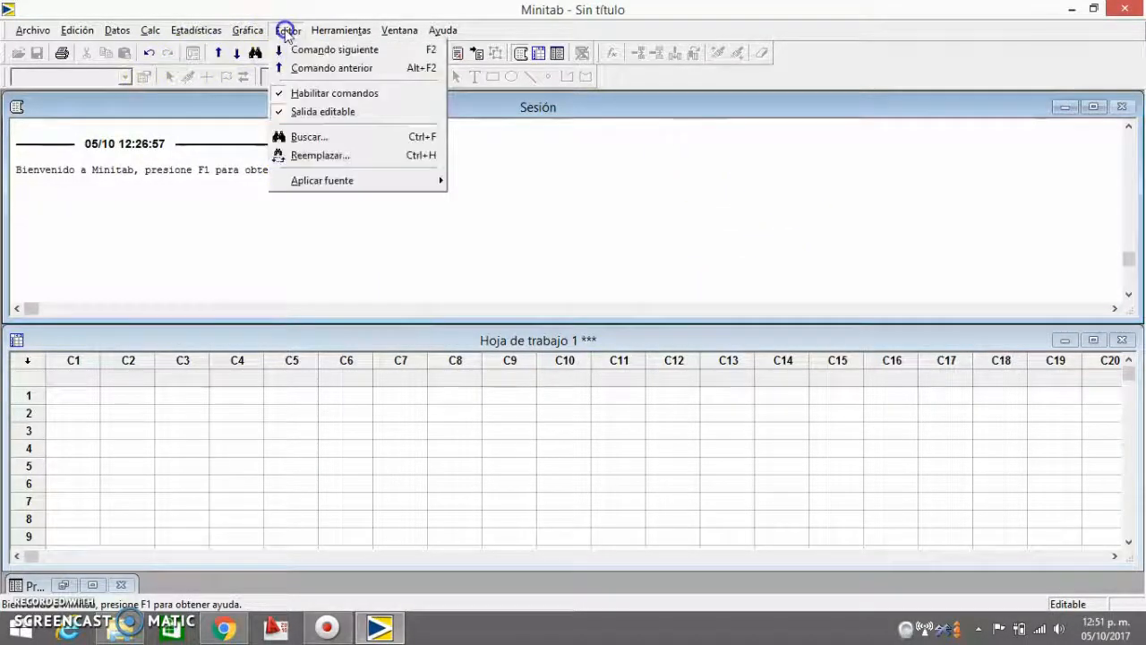
{"action": "left_click", "coordinate": [276, 109]}
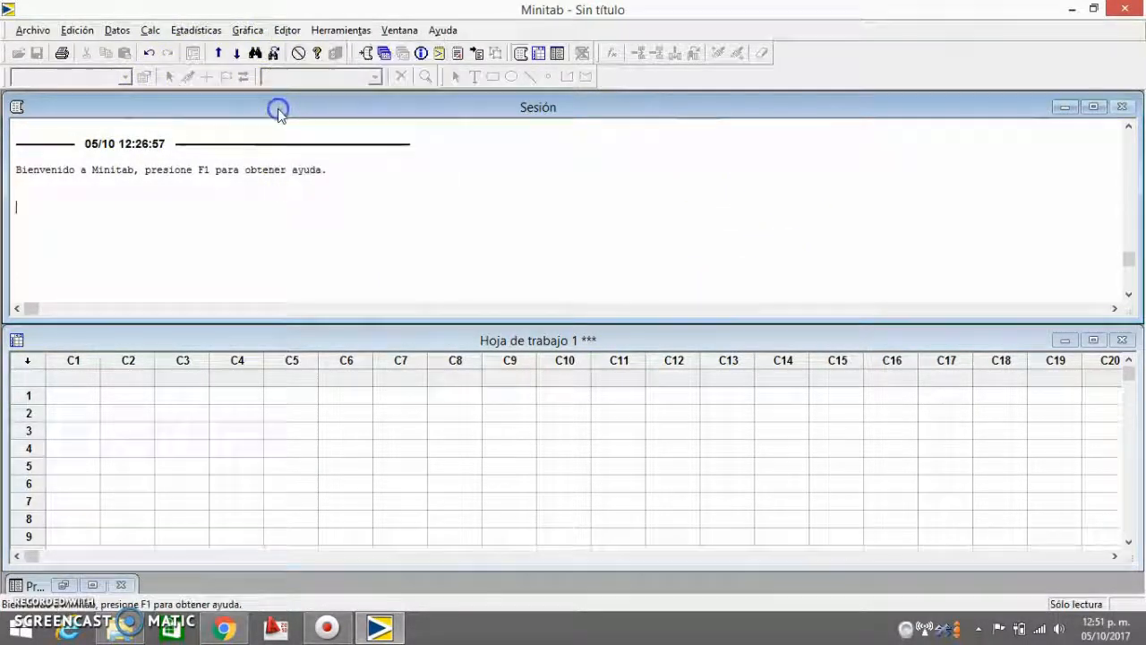
{"action": "left_click", "coordinate": [223, 222]}
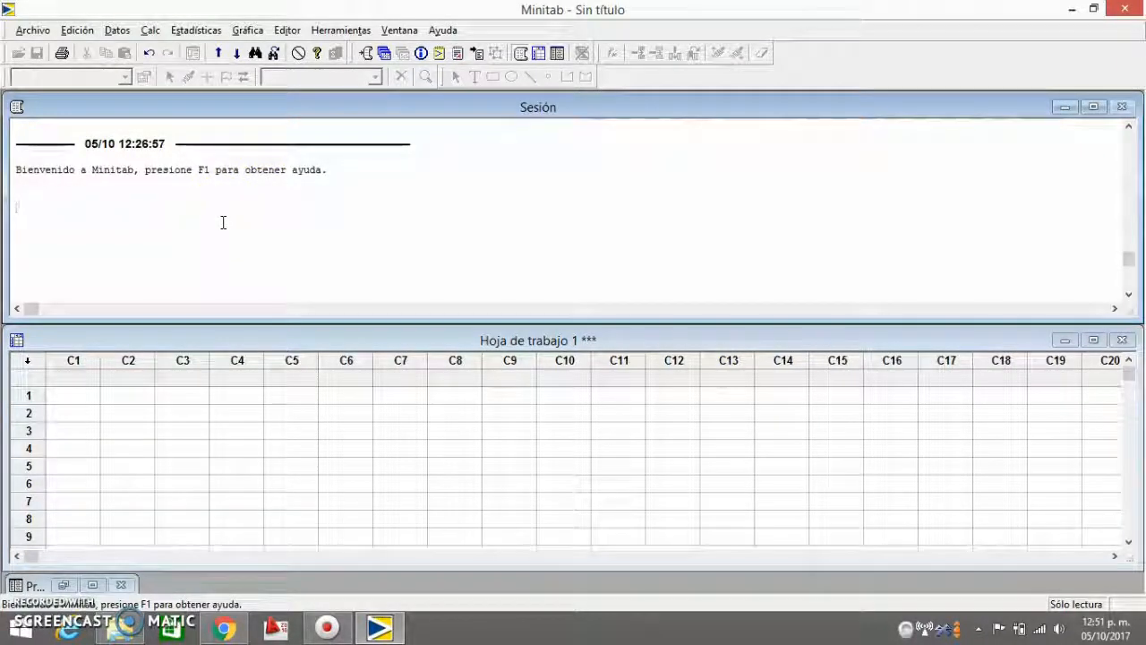
{"action": "left_click", "coordinate": [29, 573]}
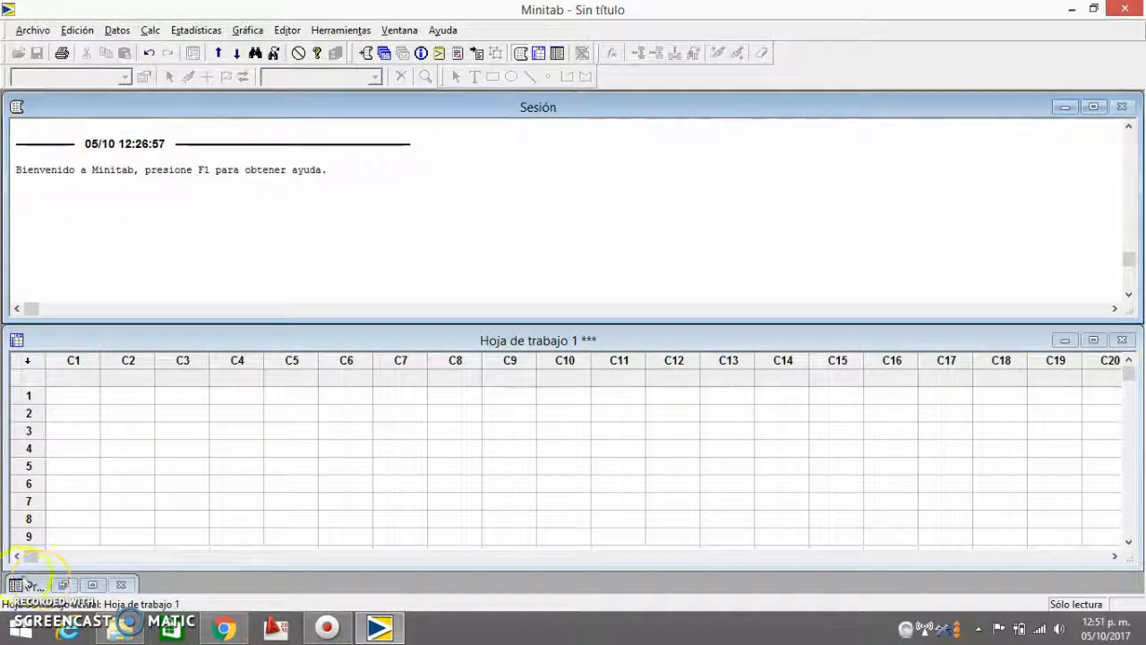
Open the dialog for finding text in the session window, review its search options, and close it
{"action": "left_click", "coordinate": [290, 29]}
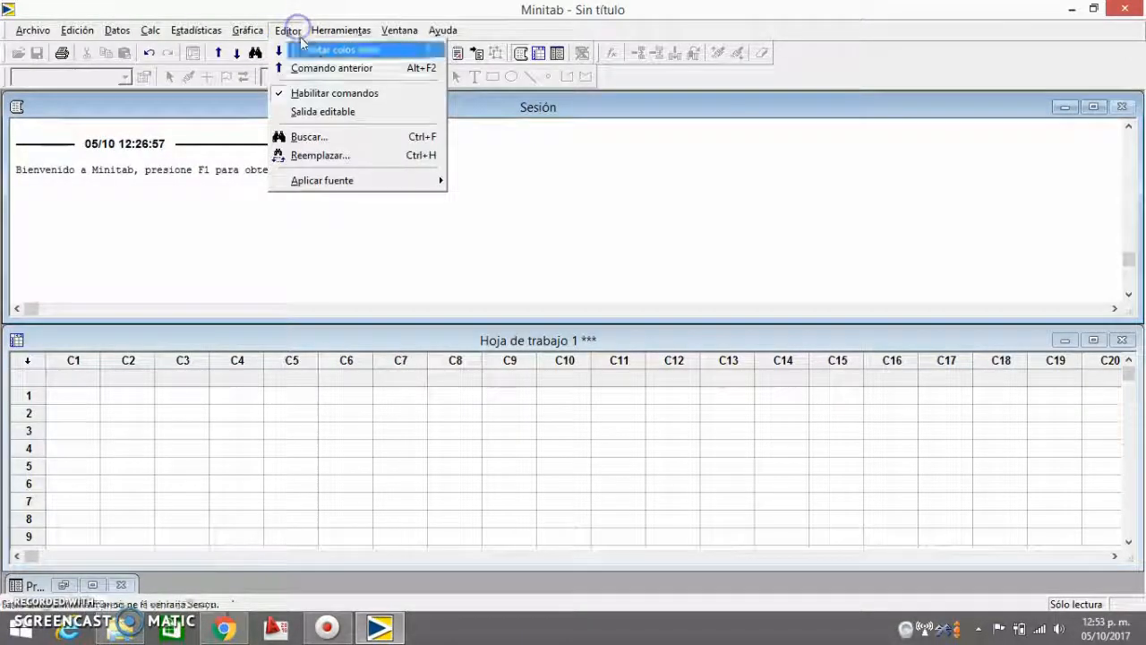
{"action": "left_click", "coordinate": [326, 137]}
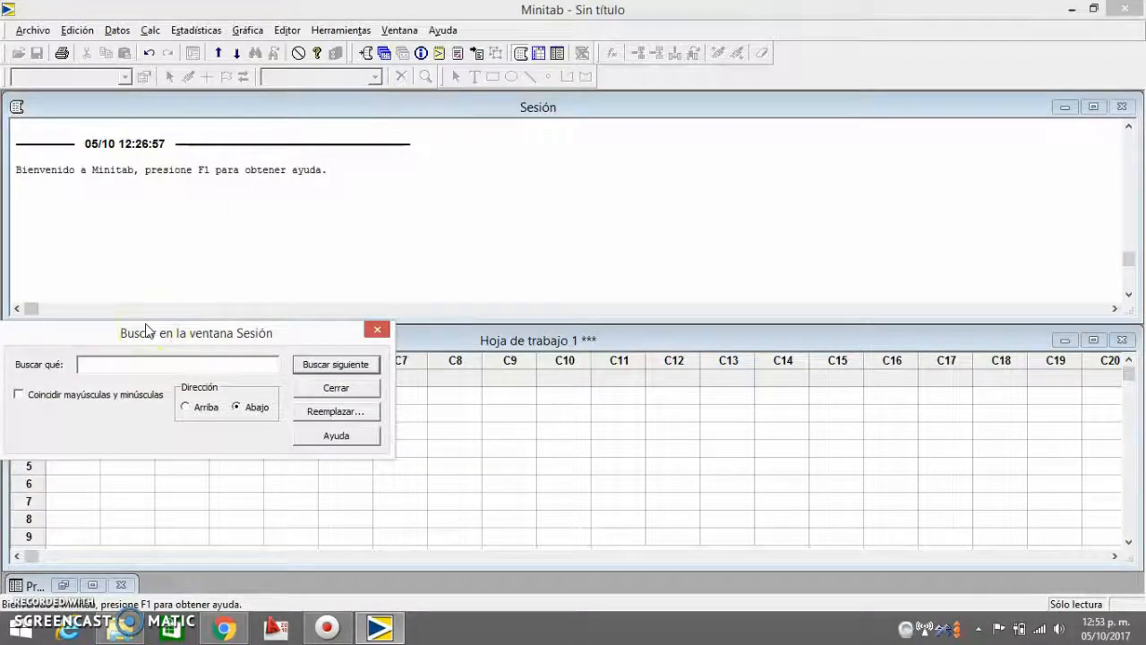
{"action": "left_click", "coordinate": [96, 362]}
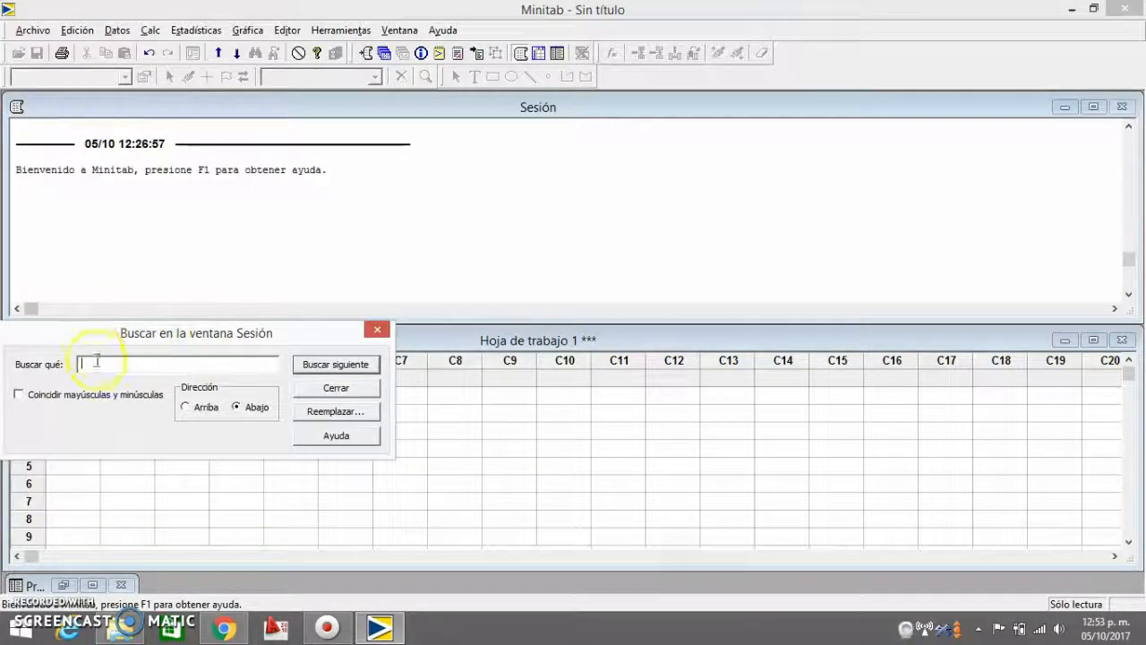
{"action": "left_click", "coordinate": [374, 332]}
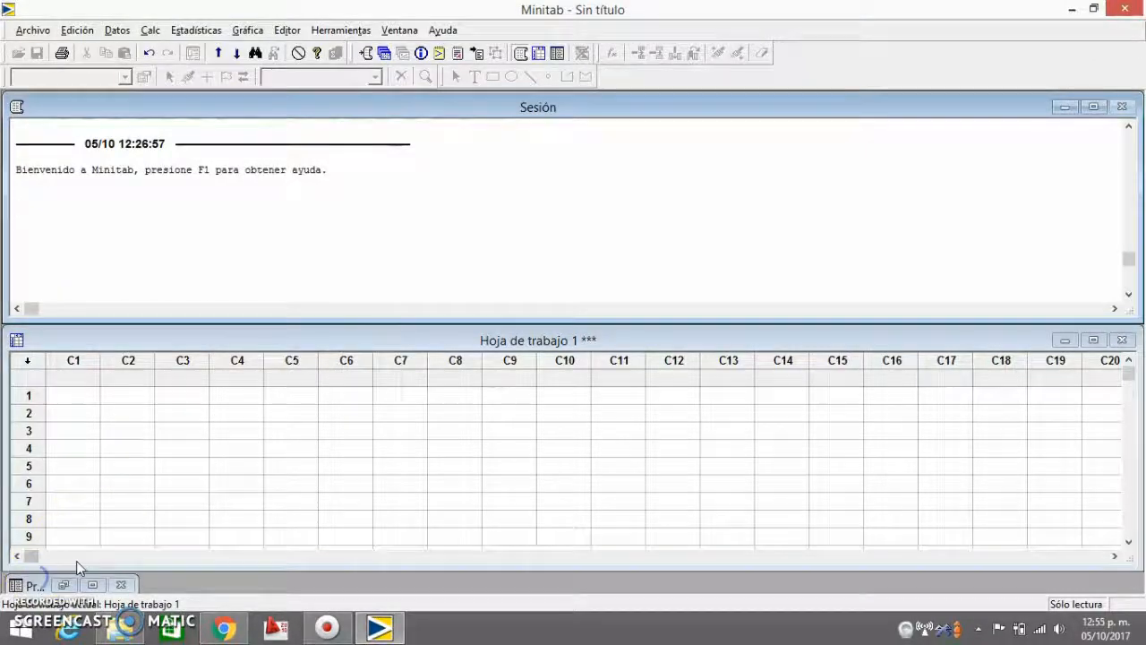
Try to open the text replacement dialog for the read-only session window
{"action": "left_click", "coordinate": [288, 26]}
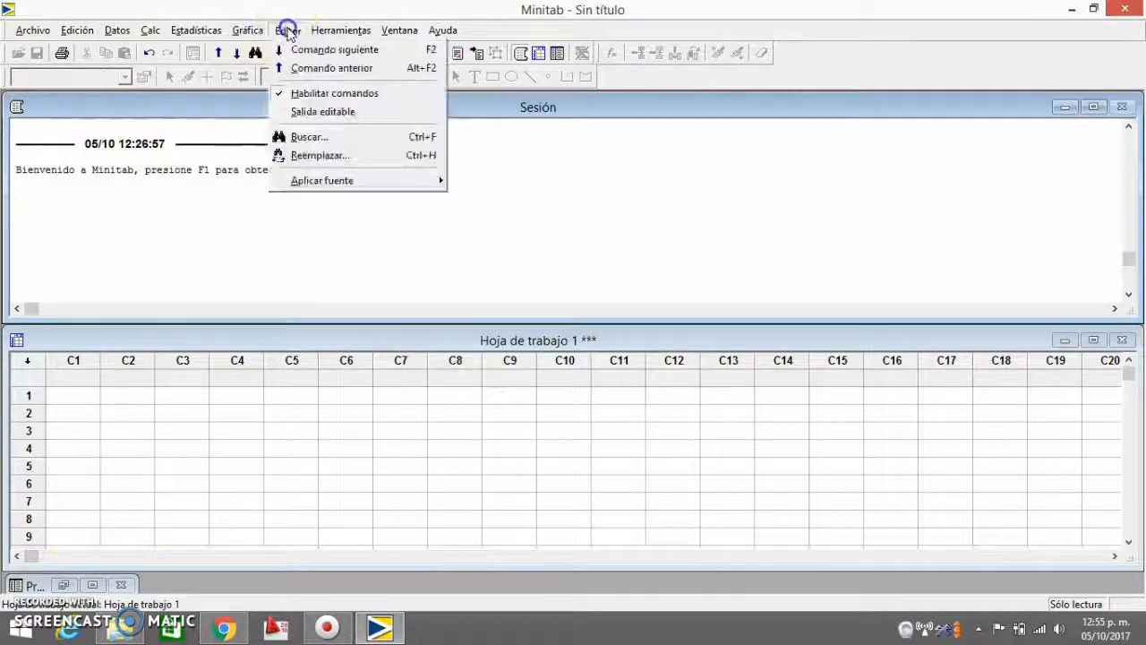
{"action": "left_click", "coordinate": [419, 159]}
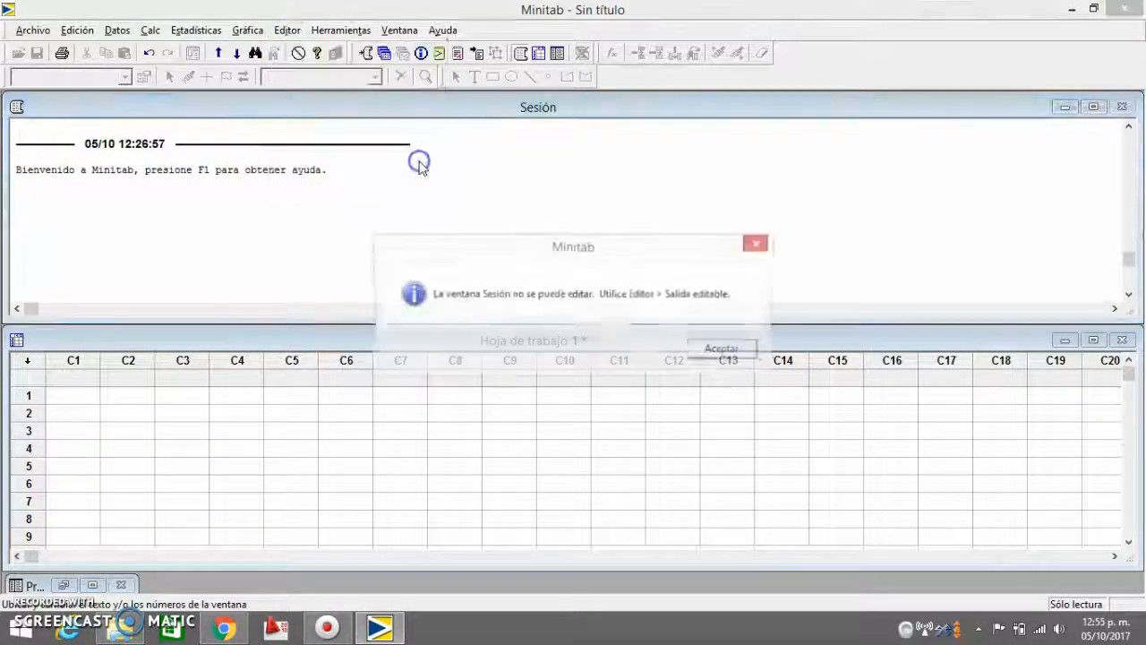
{"action": "left_click", "coordinate": [727, 350]}
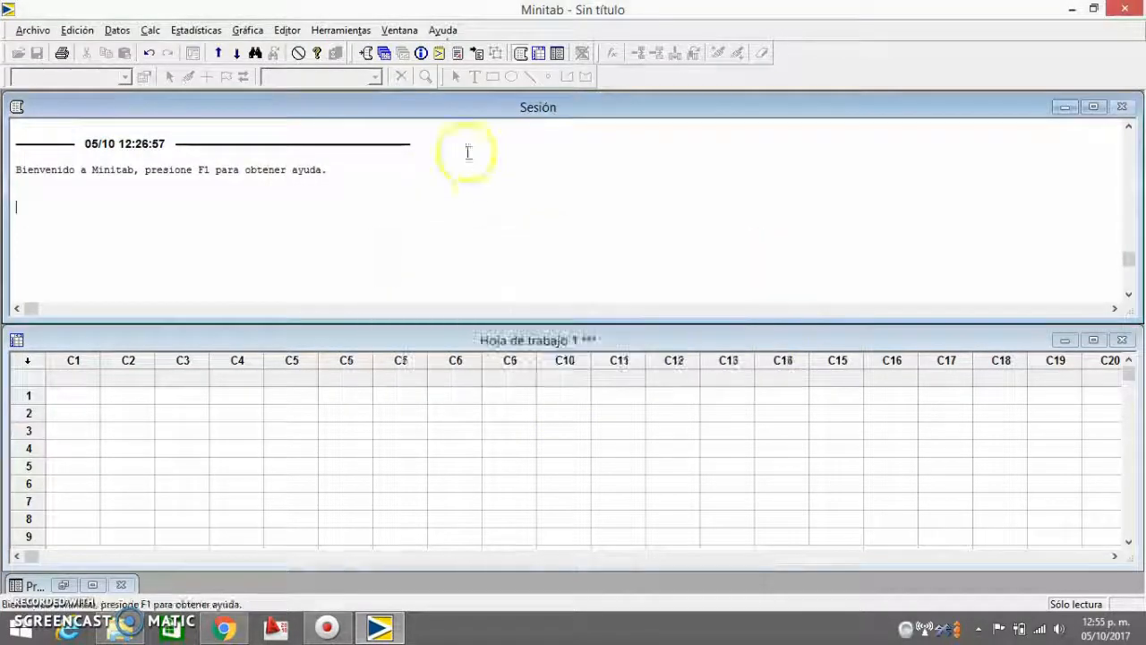
Examine the editor's find, replace and font application options for the session window
{"action": "left_click", "coordinate": [288, 29]}
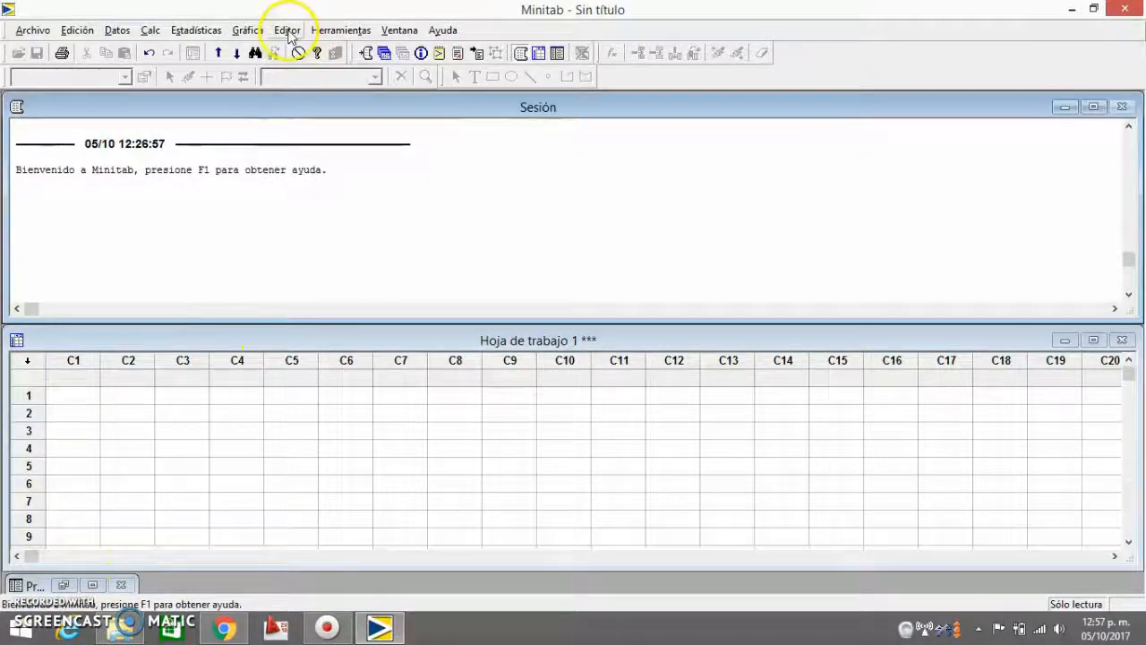
{"action": "left_click", "coordinate": [287, 29]}
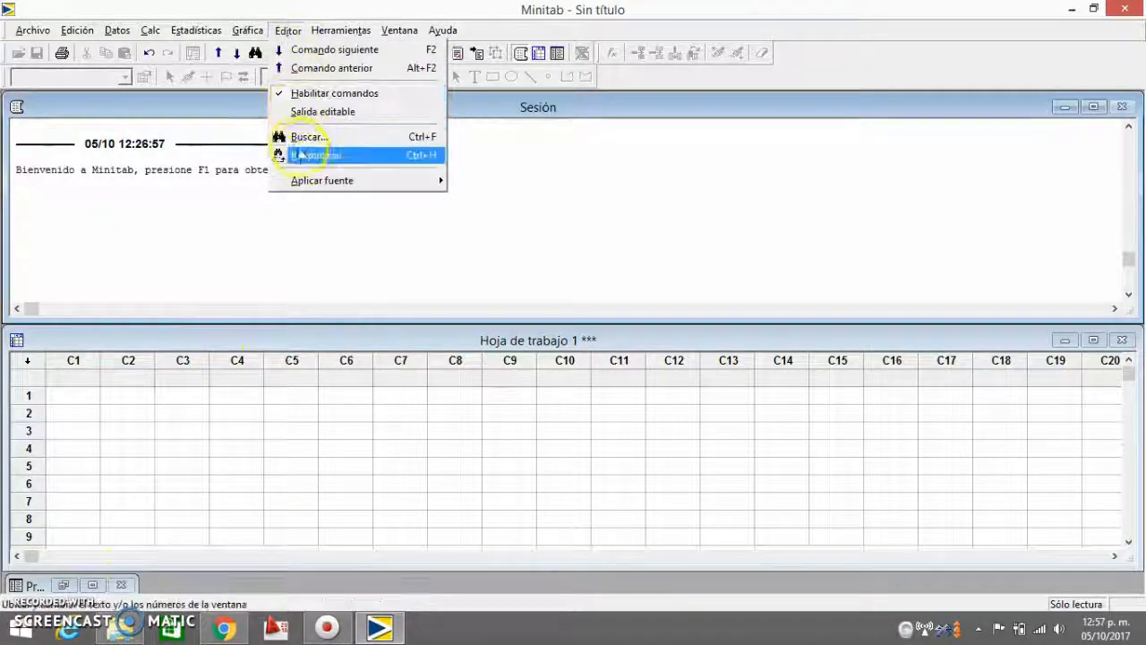
{"action": "mouse_move", "coordinate": [309, 181]}
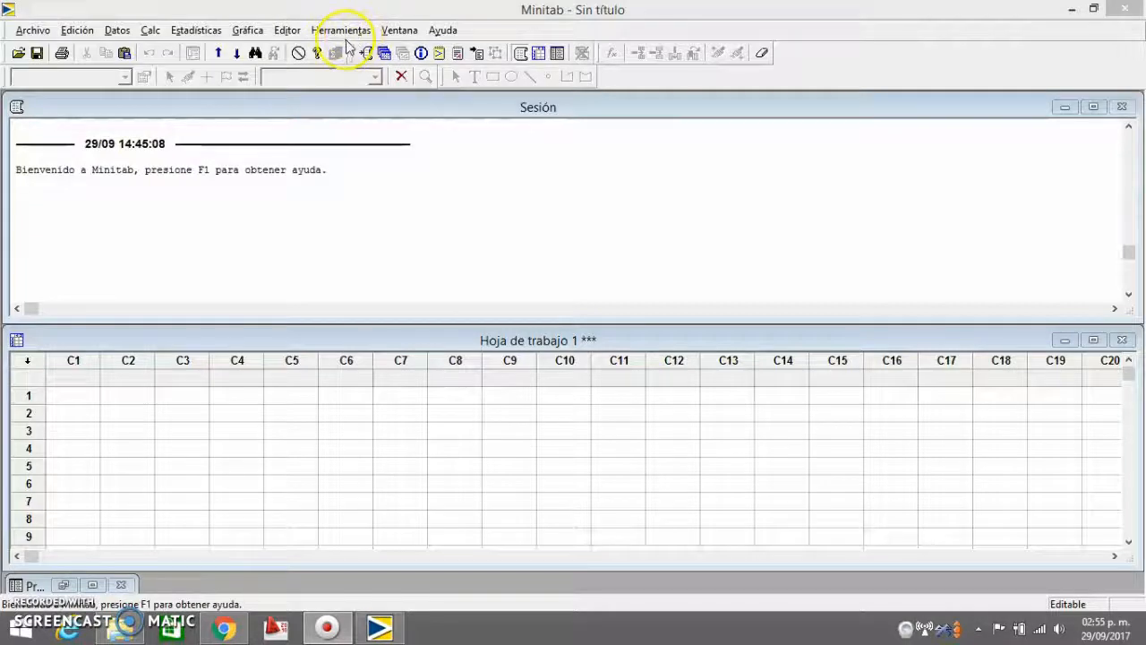
Open the Microsoft calculator from Minitab's tools and add 7 and 8
{"action": "left_click", "coordinate": [345, 31]}
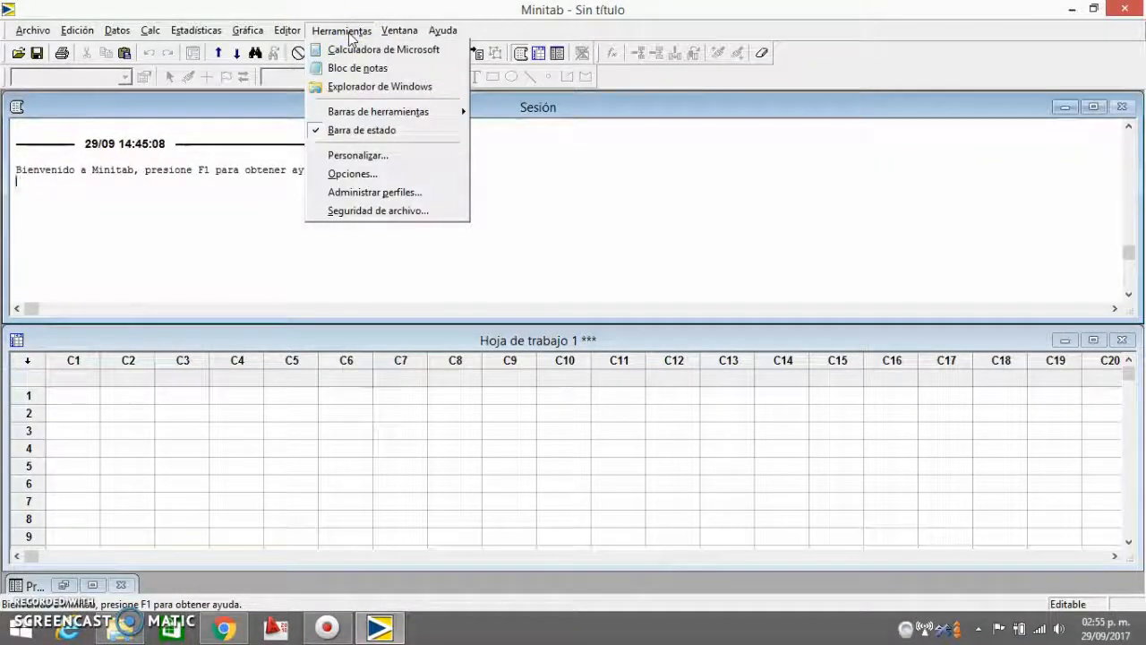
{"action": "left_click", "coordinate": [354, 50]}
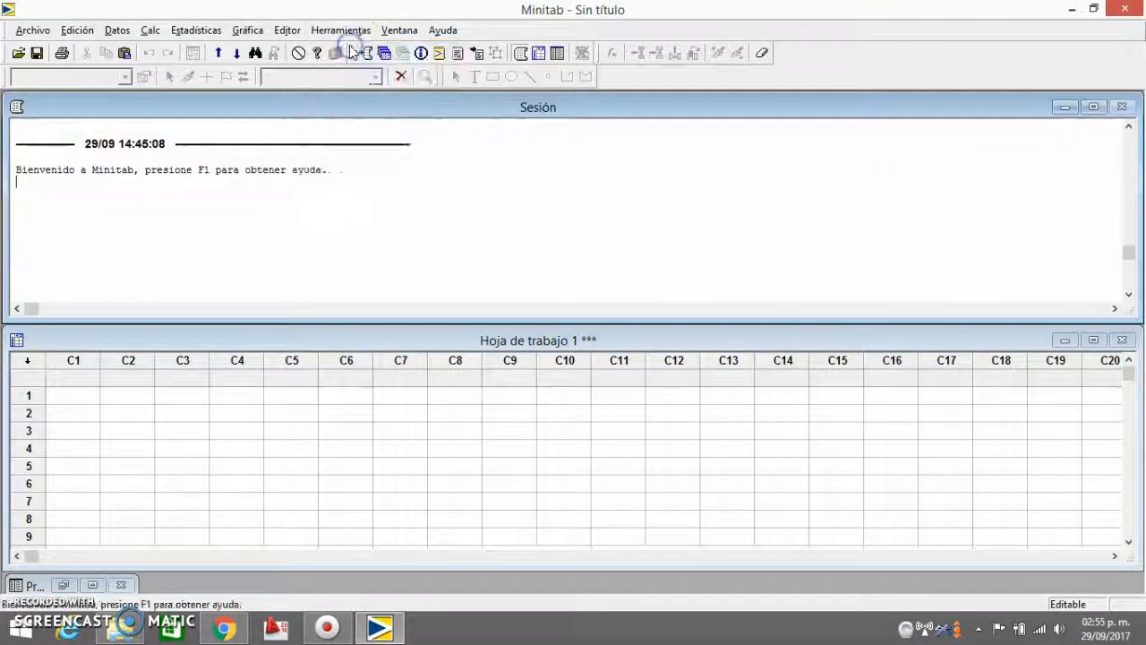
{"action": "left_click", "coordinate": [686, 225]}
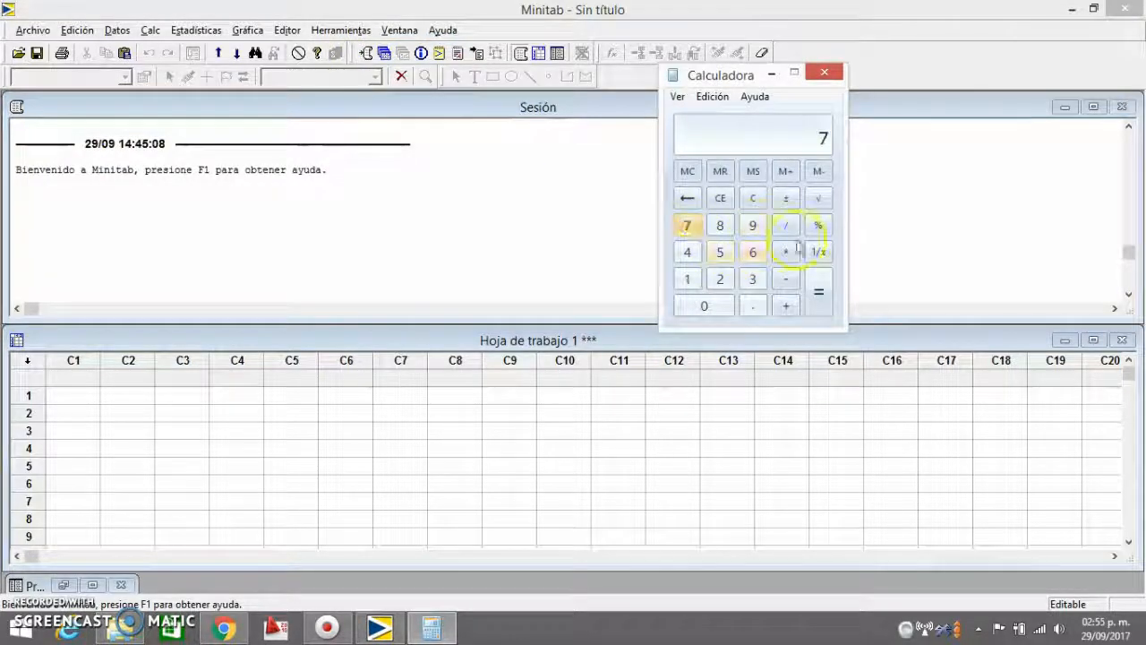
{"action": "left_click", "coordinate": [720, 224]}
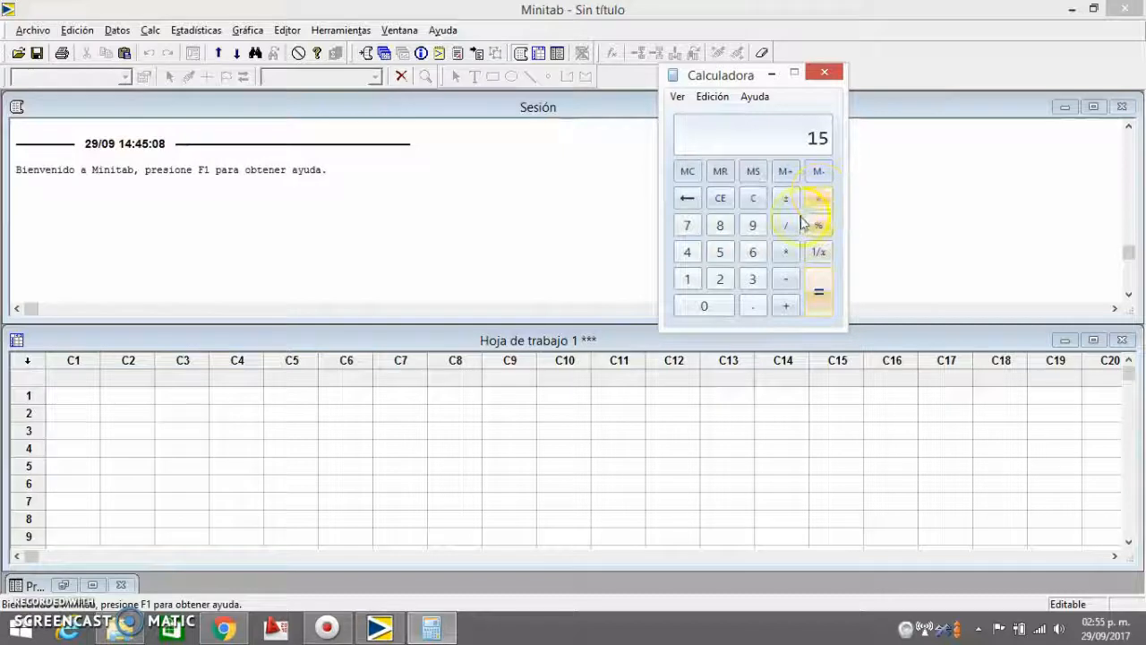
Clear the calculator entry, divide 7 by 4, and close the calculator
{"action": "left_click", "coordinate": [719, 198]}
{"action": "left_click", "coordinate": [689, 224]}
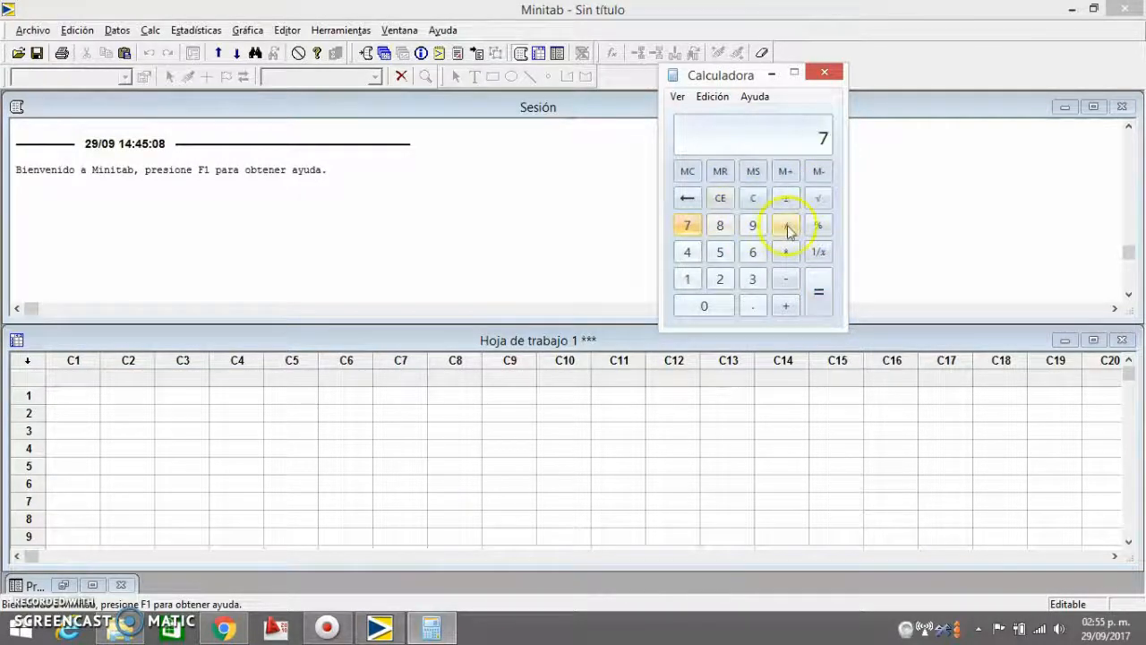
{"action": "left_click", "coordinate": [684, 258]}
{"action": "left_click", "coordinate": [824, 301]}
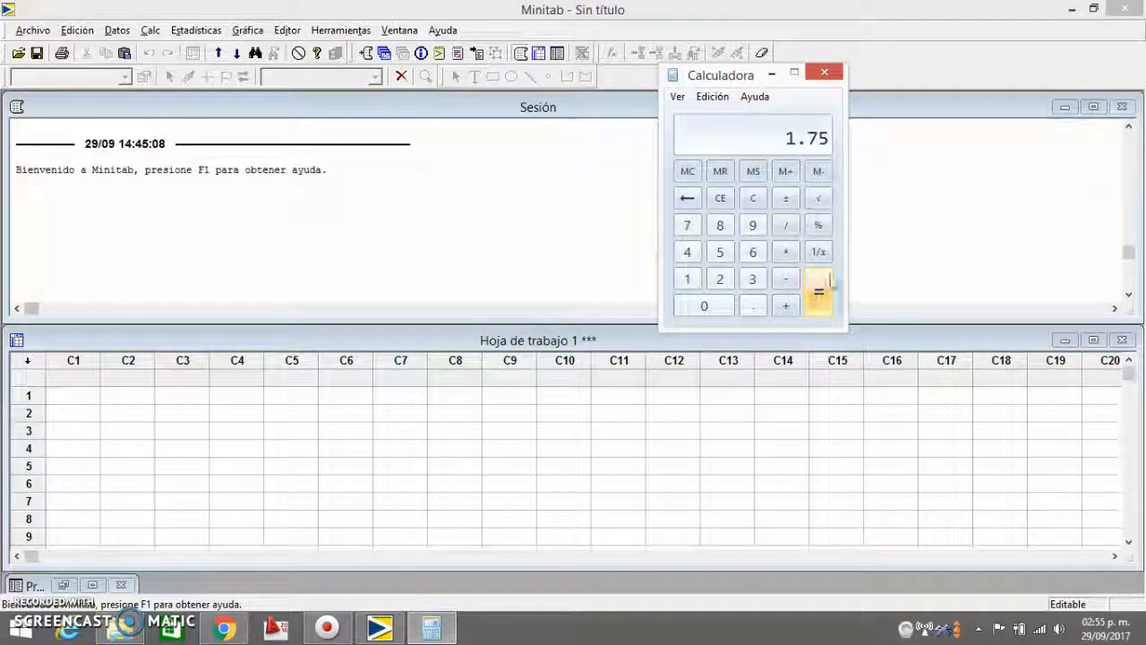
{"action": "left_click", "coordinate": [546, 206]}
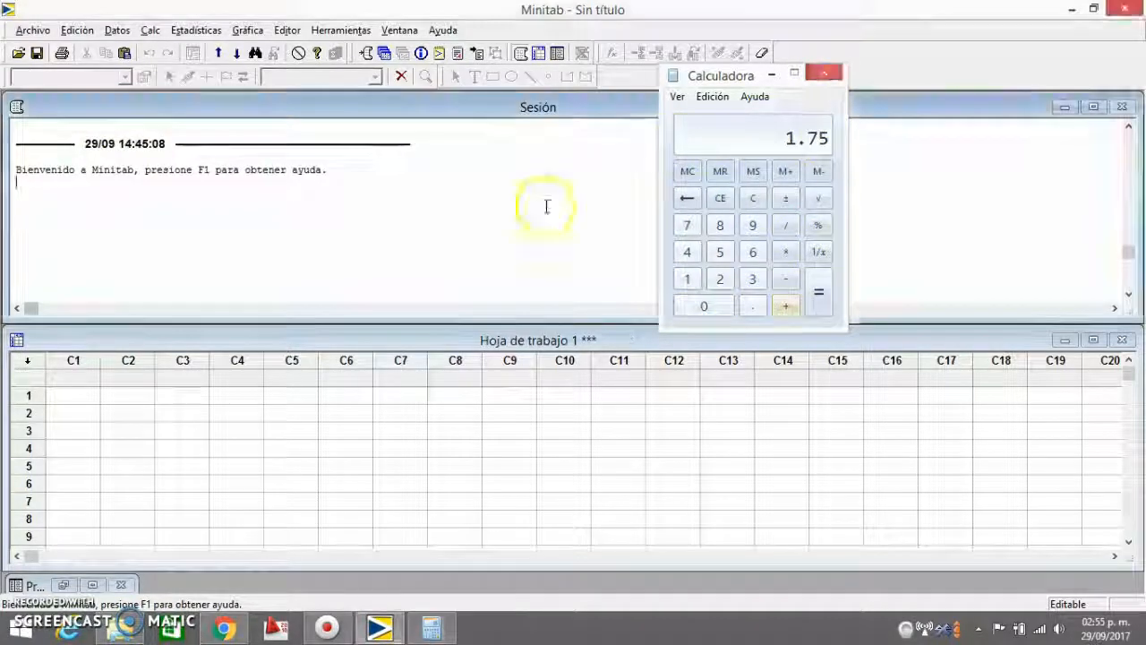
{"action": "left_click", "coordinate": [824, 73]}
Open Notepad from Minitab's tools and write "tareas" on the first line of the blank note
{"action": "left_click", "coordinate": [341, 30]}
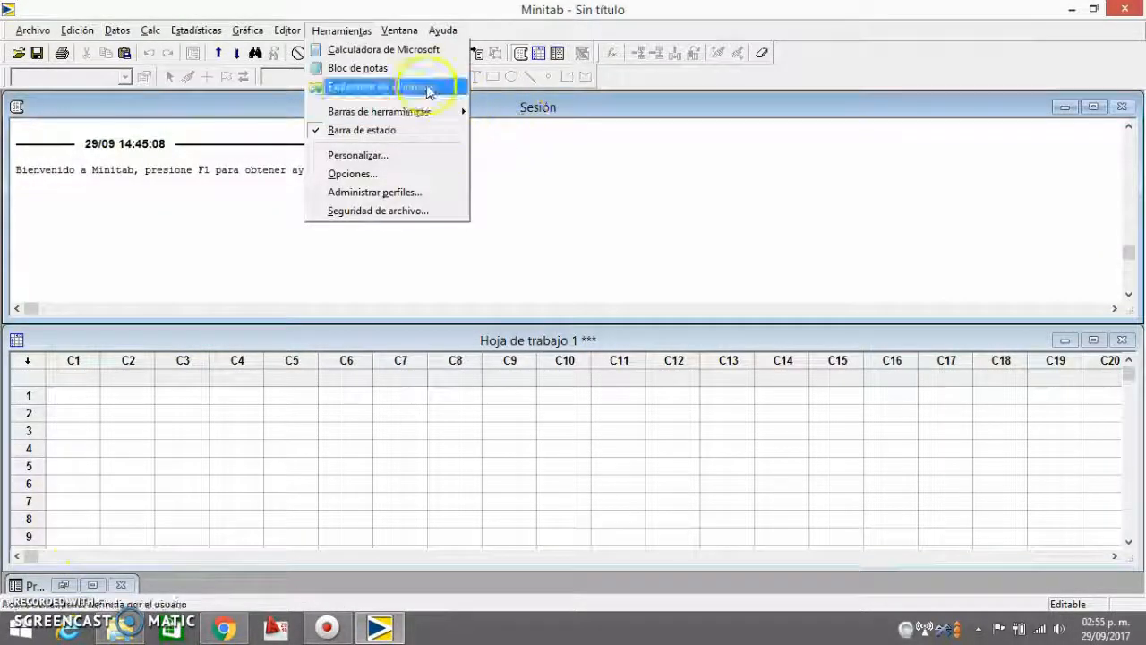
{"action": "left_click", "coordinate": [403, 68]}
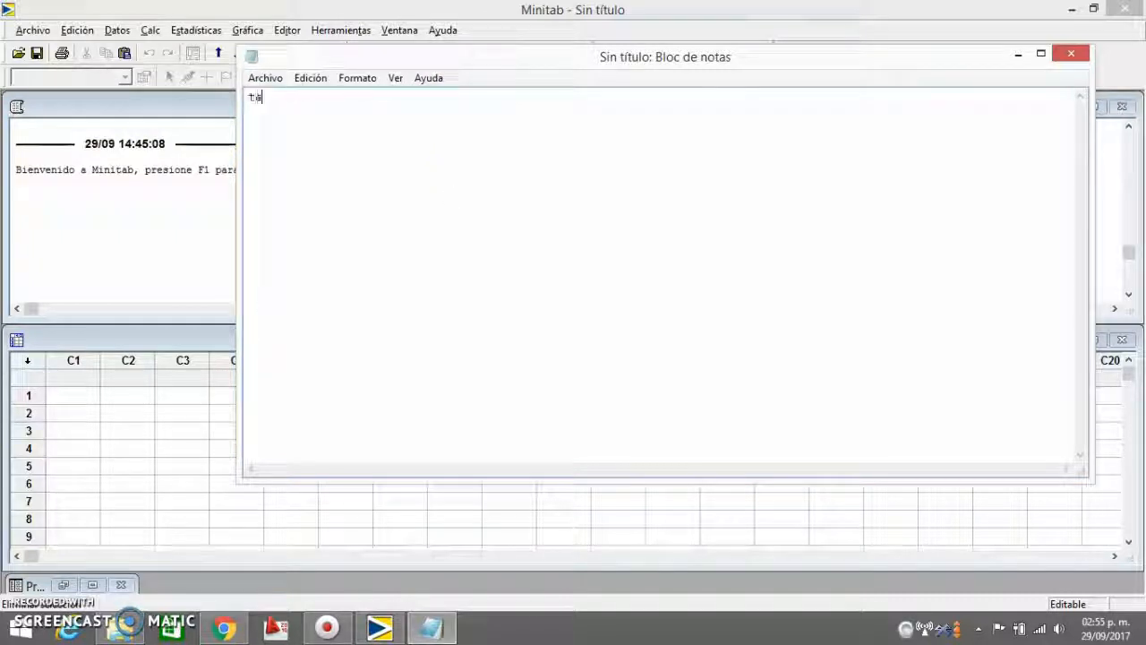
{"action": "type", "text": "tareas"}
{"action": "key", "text": "Return"}
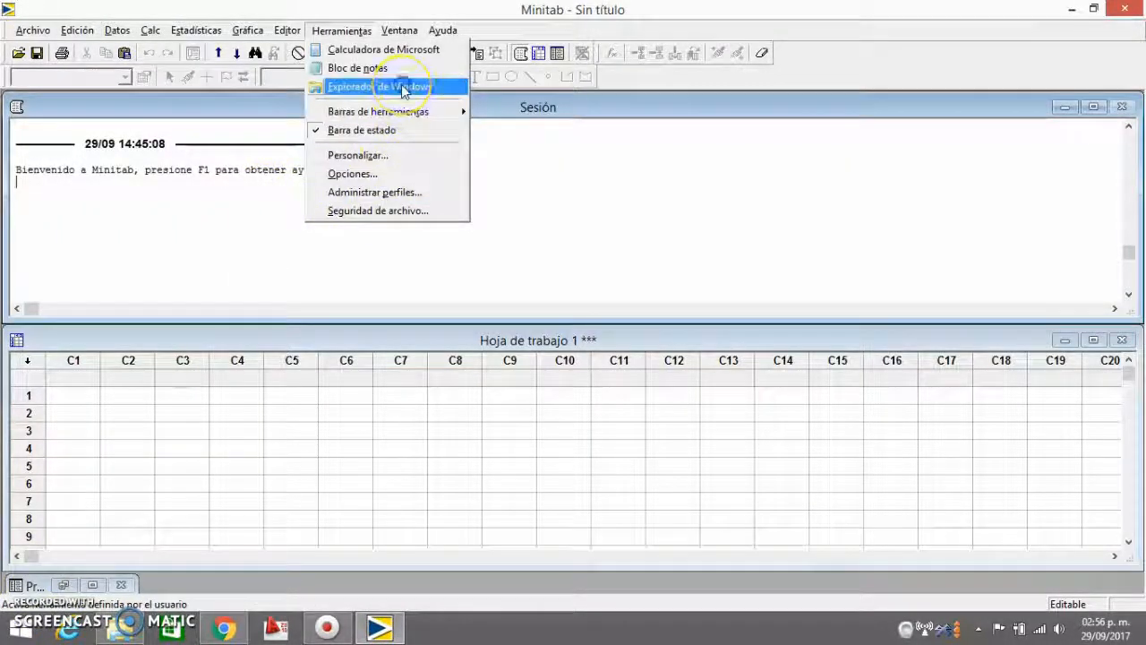
Open Windows Explorer from Minitab's tools, browse the Documents, Pictures, Desktop and Downloads folders, and close it
{"action": "left_click", "coordinate": [403, 87]}
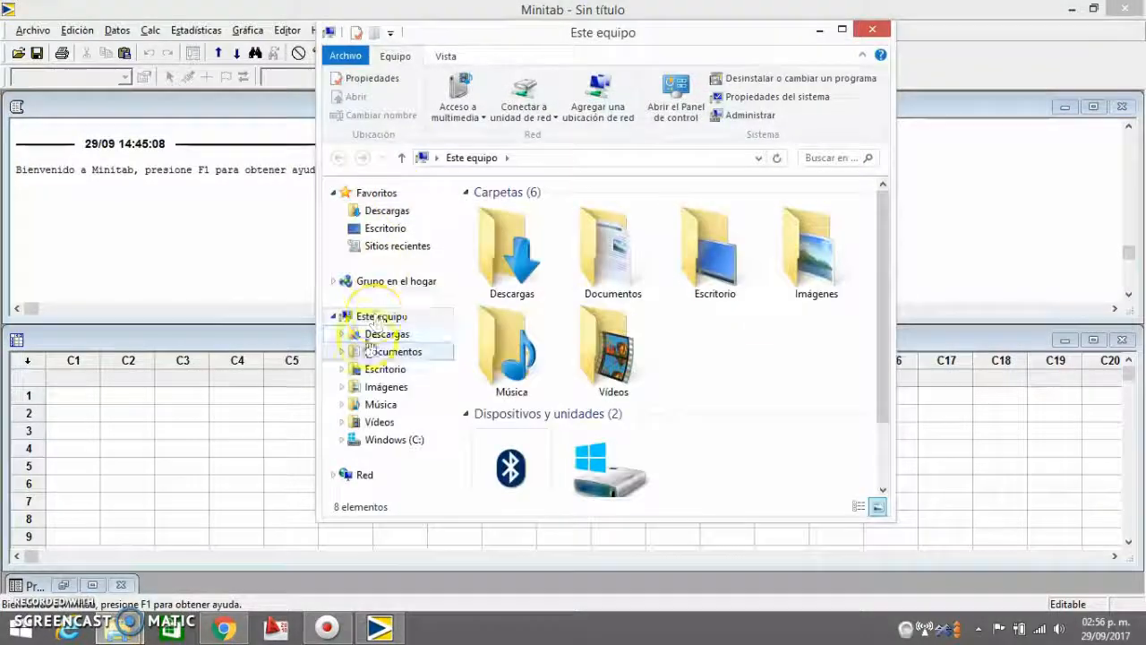
{"action": "left_click", "coordinate": [376, 351]}
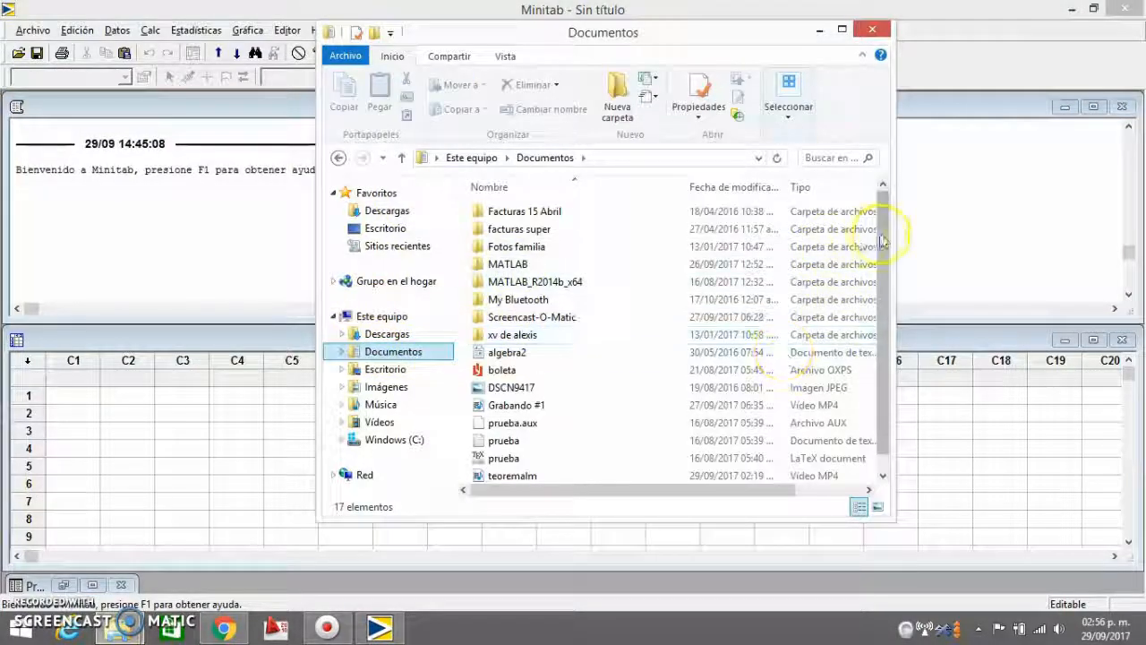
{"action": "left_click_drag", "start_coordinate": [882, 240], "coordinate": [883, 345]}
{"action": "left_click", "coordinate": [417, 387]}
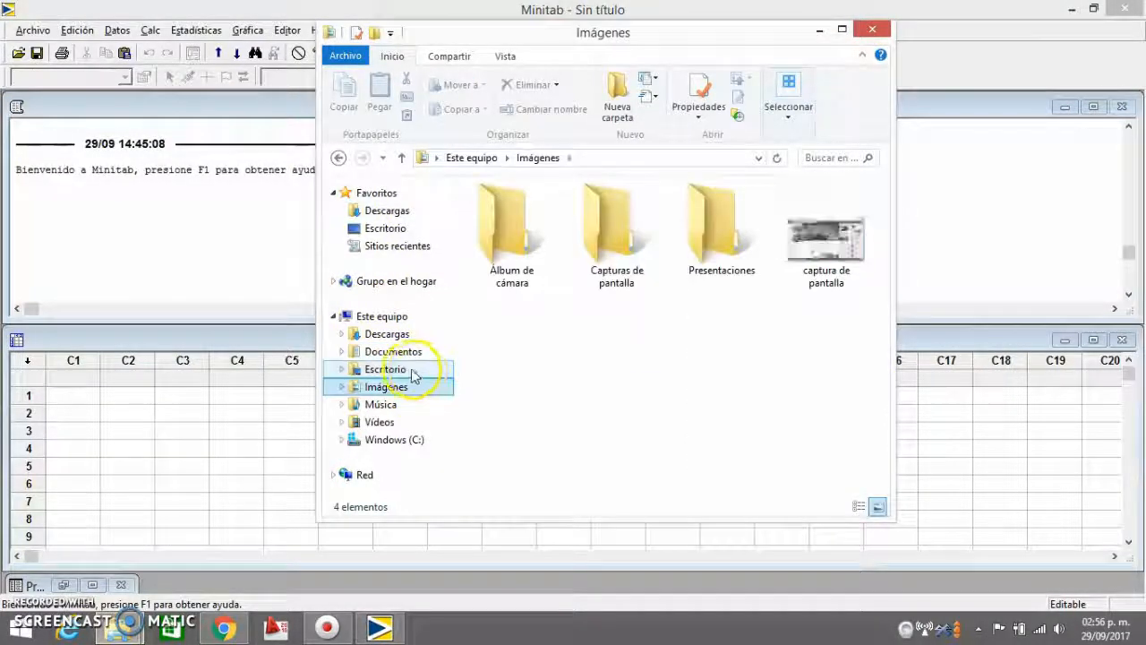
{"action": "left_click", "coordinate": [413, 371]}
{"action": "left_click", "coordinate": [397, 214]}
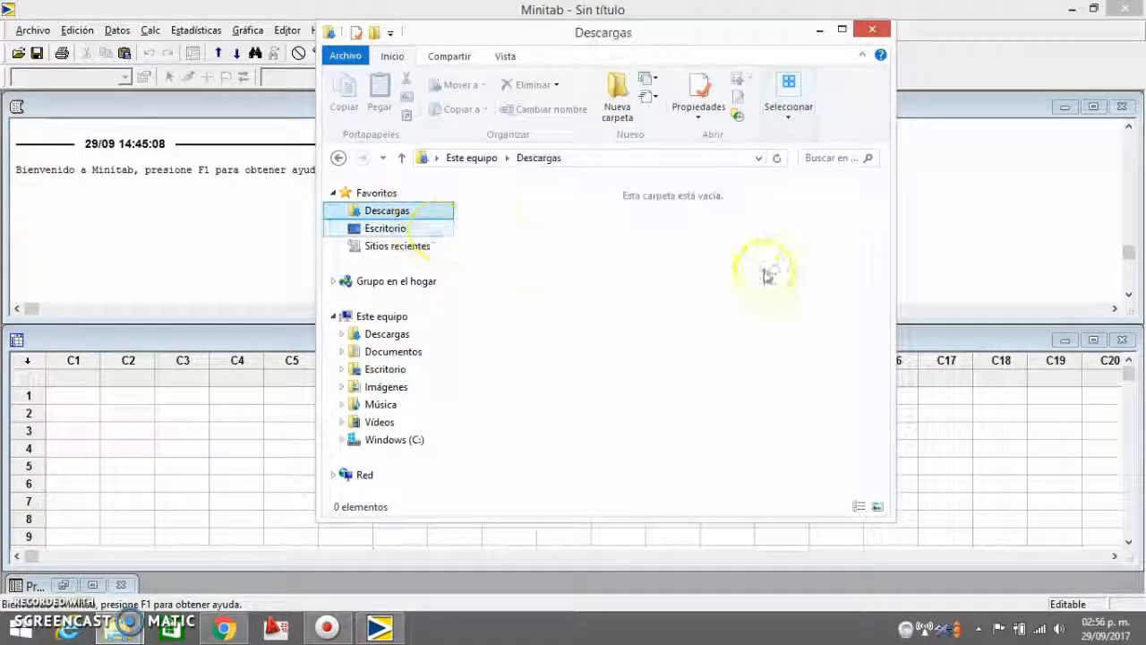
{"action": "left_click_drag", "start_coordinate": [890, 212], "coordinate": [901, 304]}
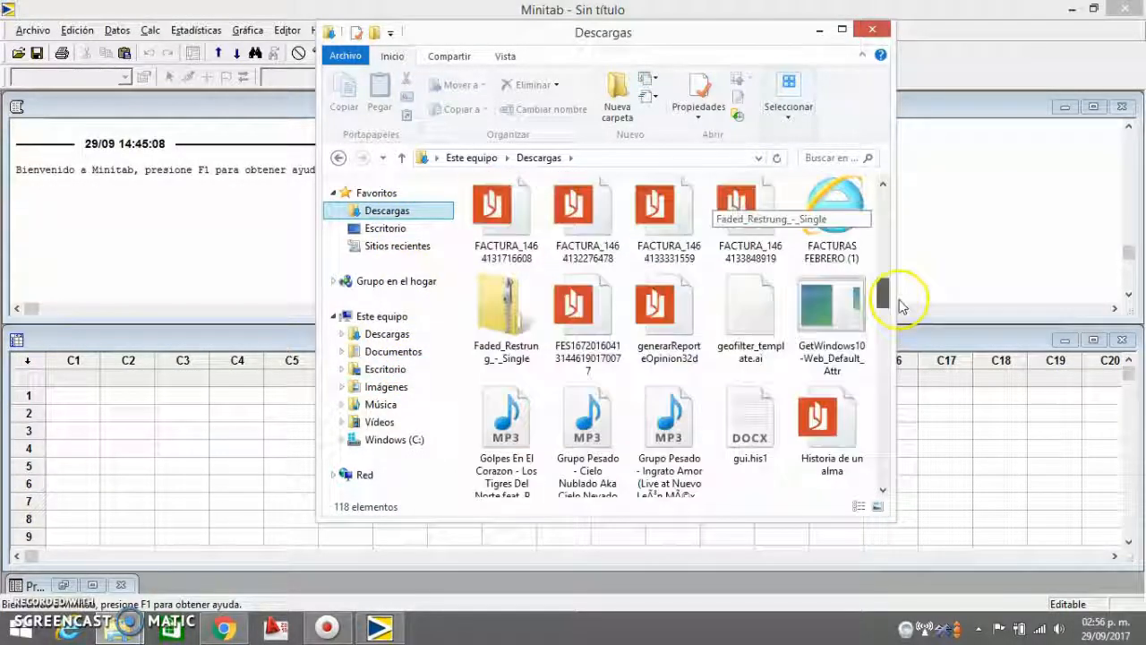
{"action": "scroll", "coordinate": [902, 305], "scroll_direction": "down", "scroll_amount": 3}
{"action": "left_click", "coordinate": [871, 30]}
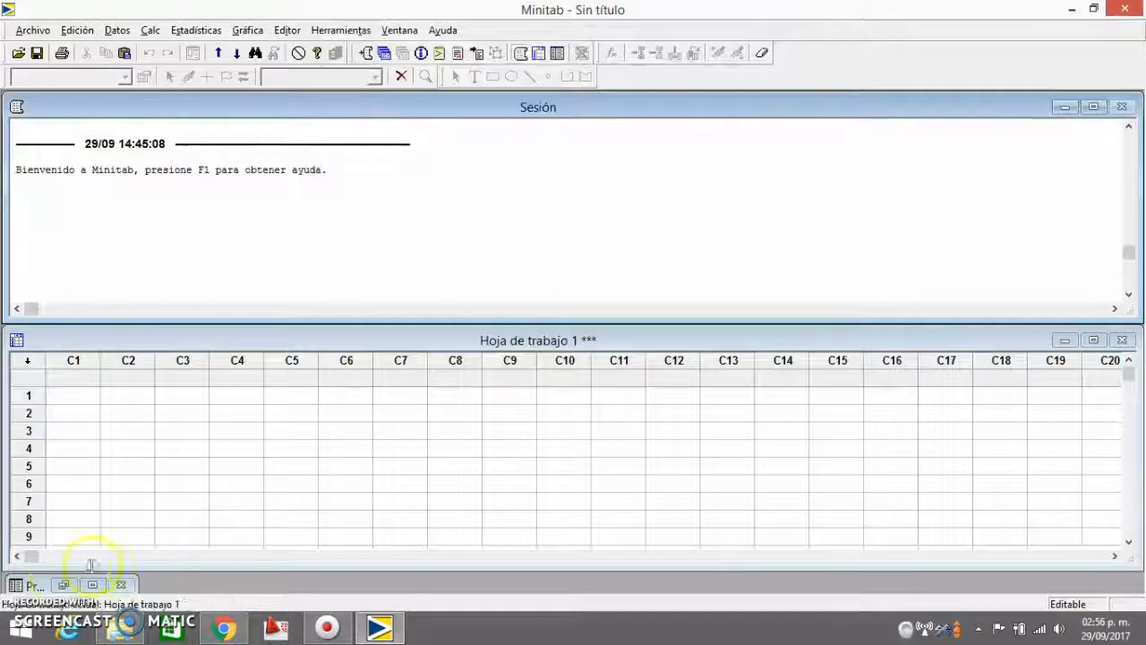
Hide Minitab's status bar and show it again
{"action": "key", "text": "alt+h"}
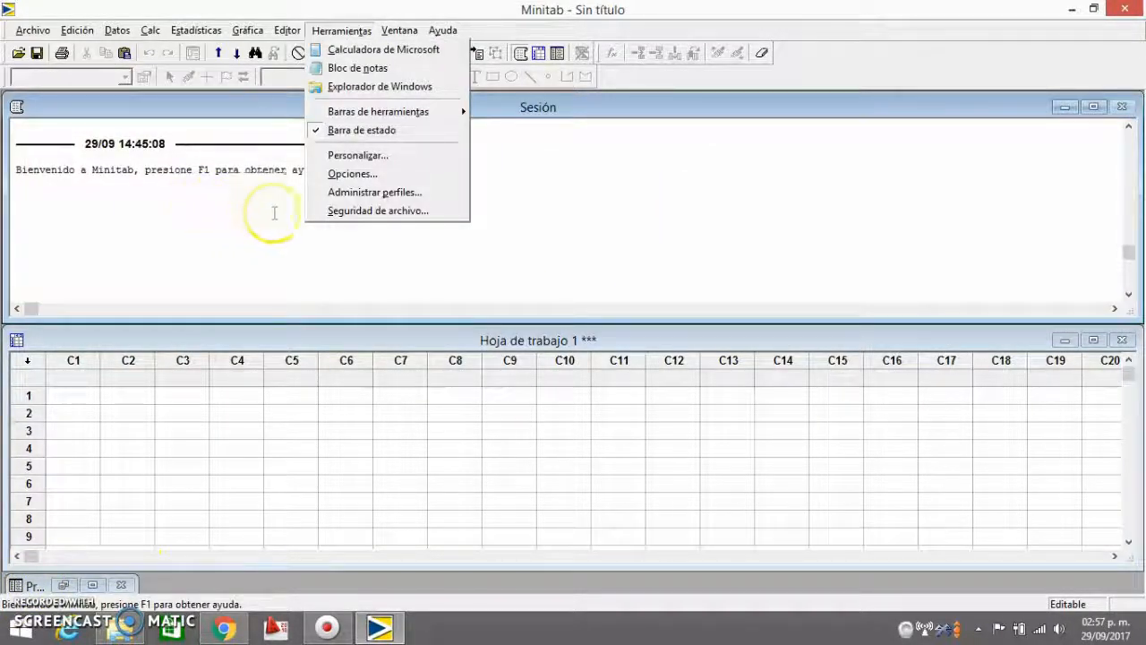
{"action": "left_click", "coordinate": [323, 135]}
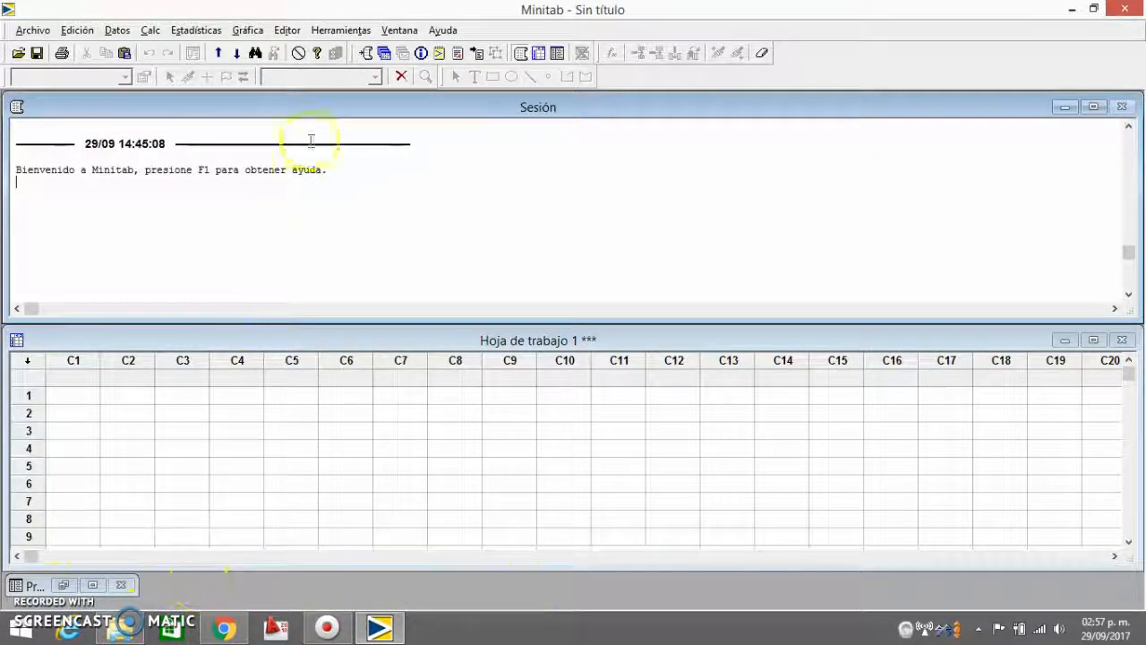
{"action": "left_click", "coordinate": [288, 30]}
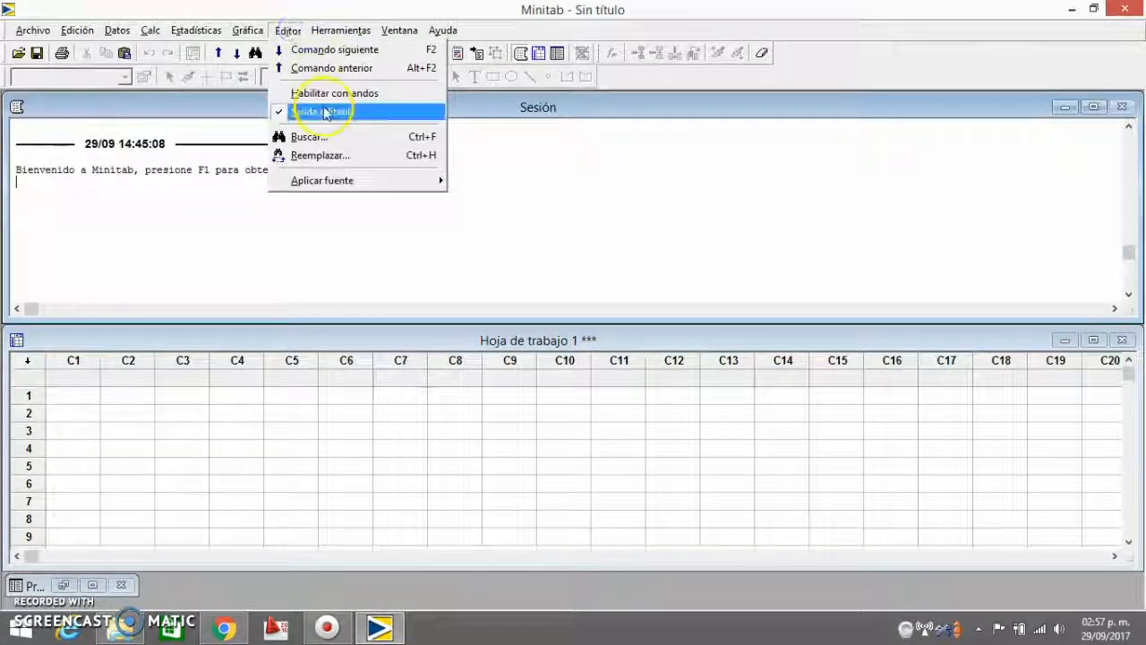
{"action": "mouse_move", "coordinate": [341, 30]}
{"action": "left_click", "coordinate": [358, 132]}
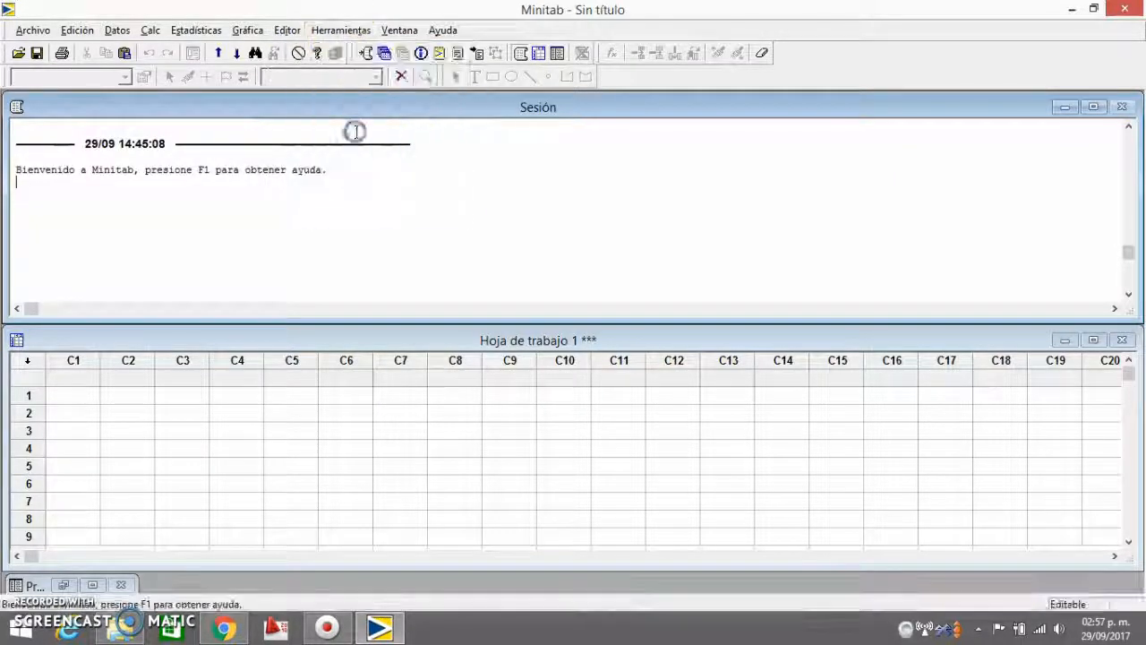